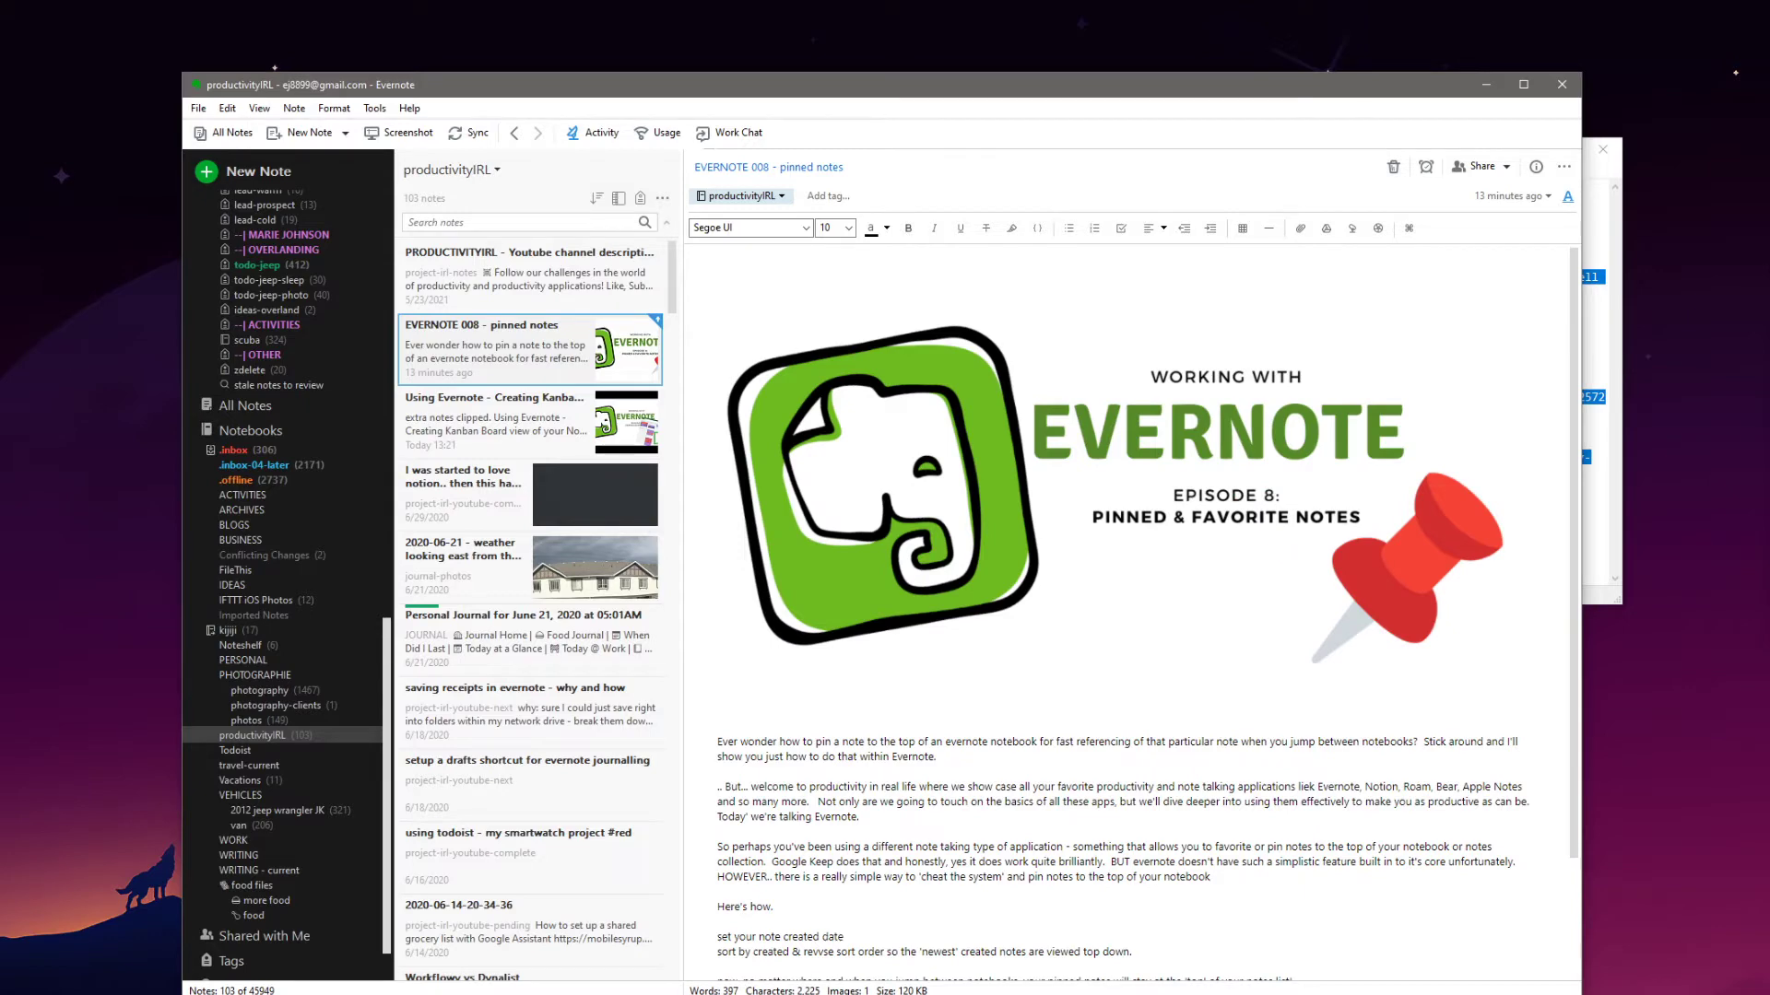
- Switch to Google Keep, pin both notes labelled !demo notes, unpin them again, and return to Evernote
key(alt+Tab)
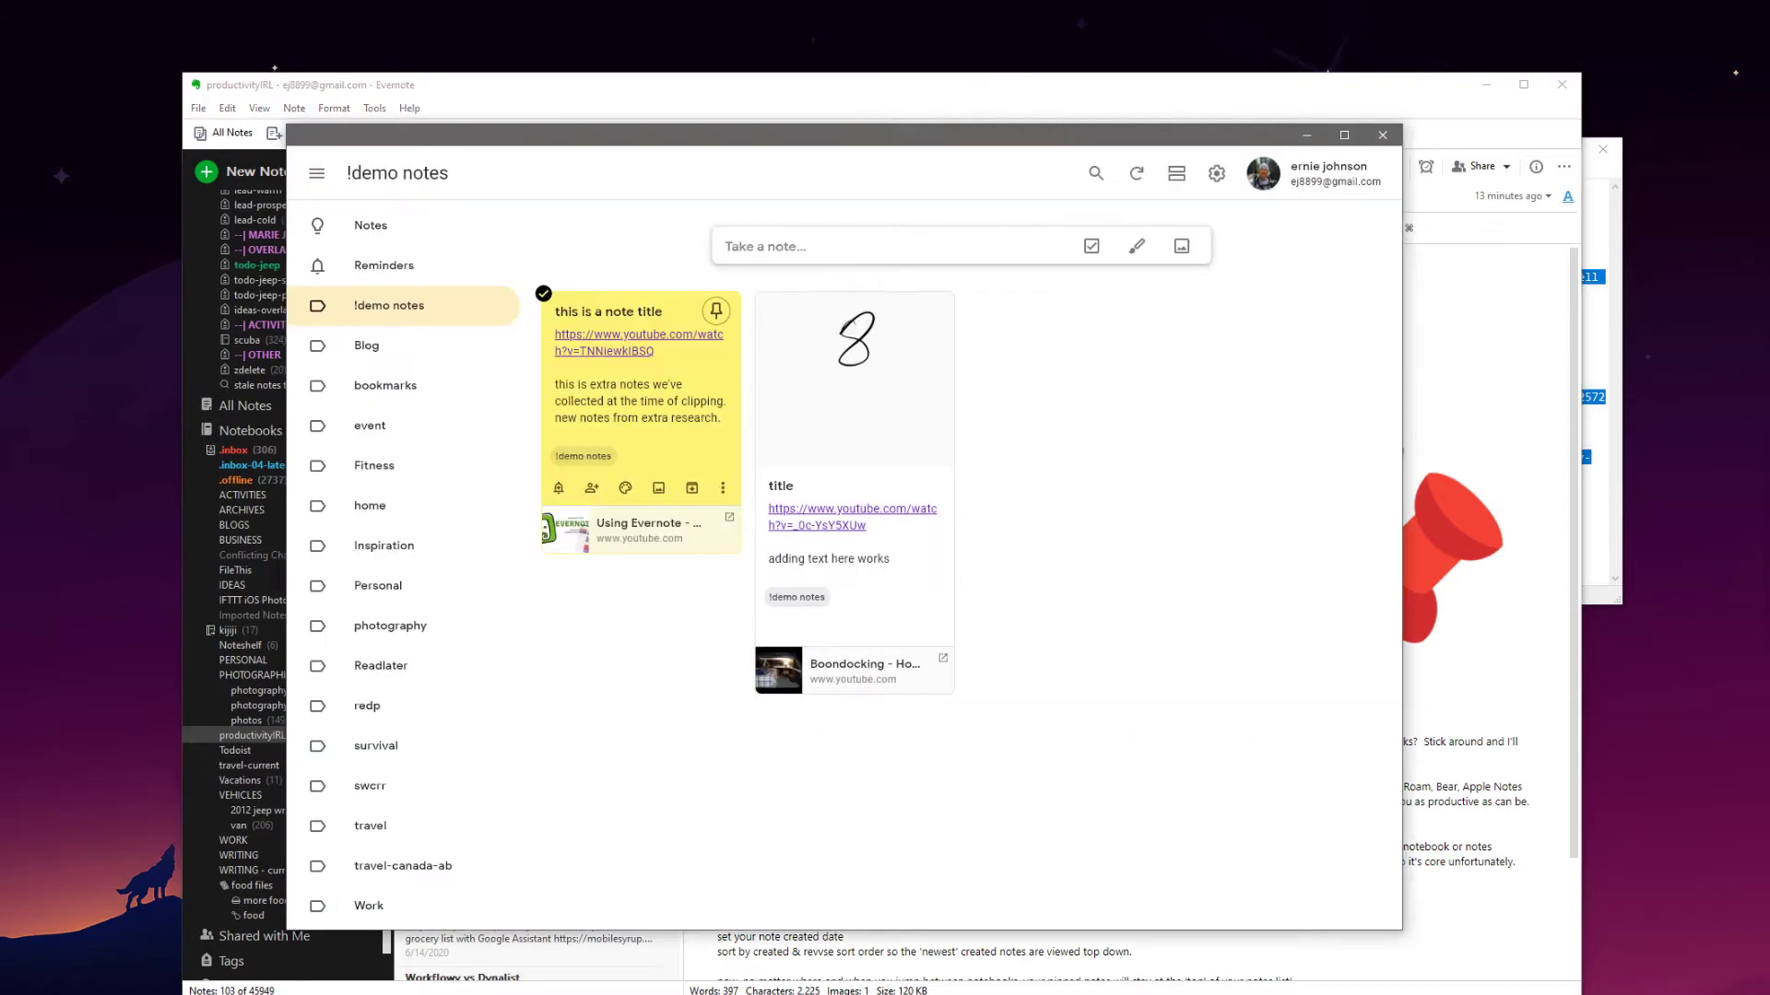
click(716, 312)
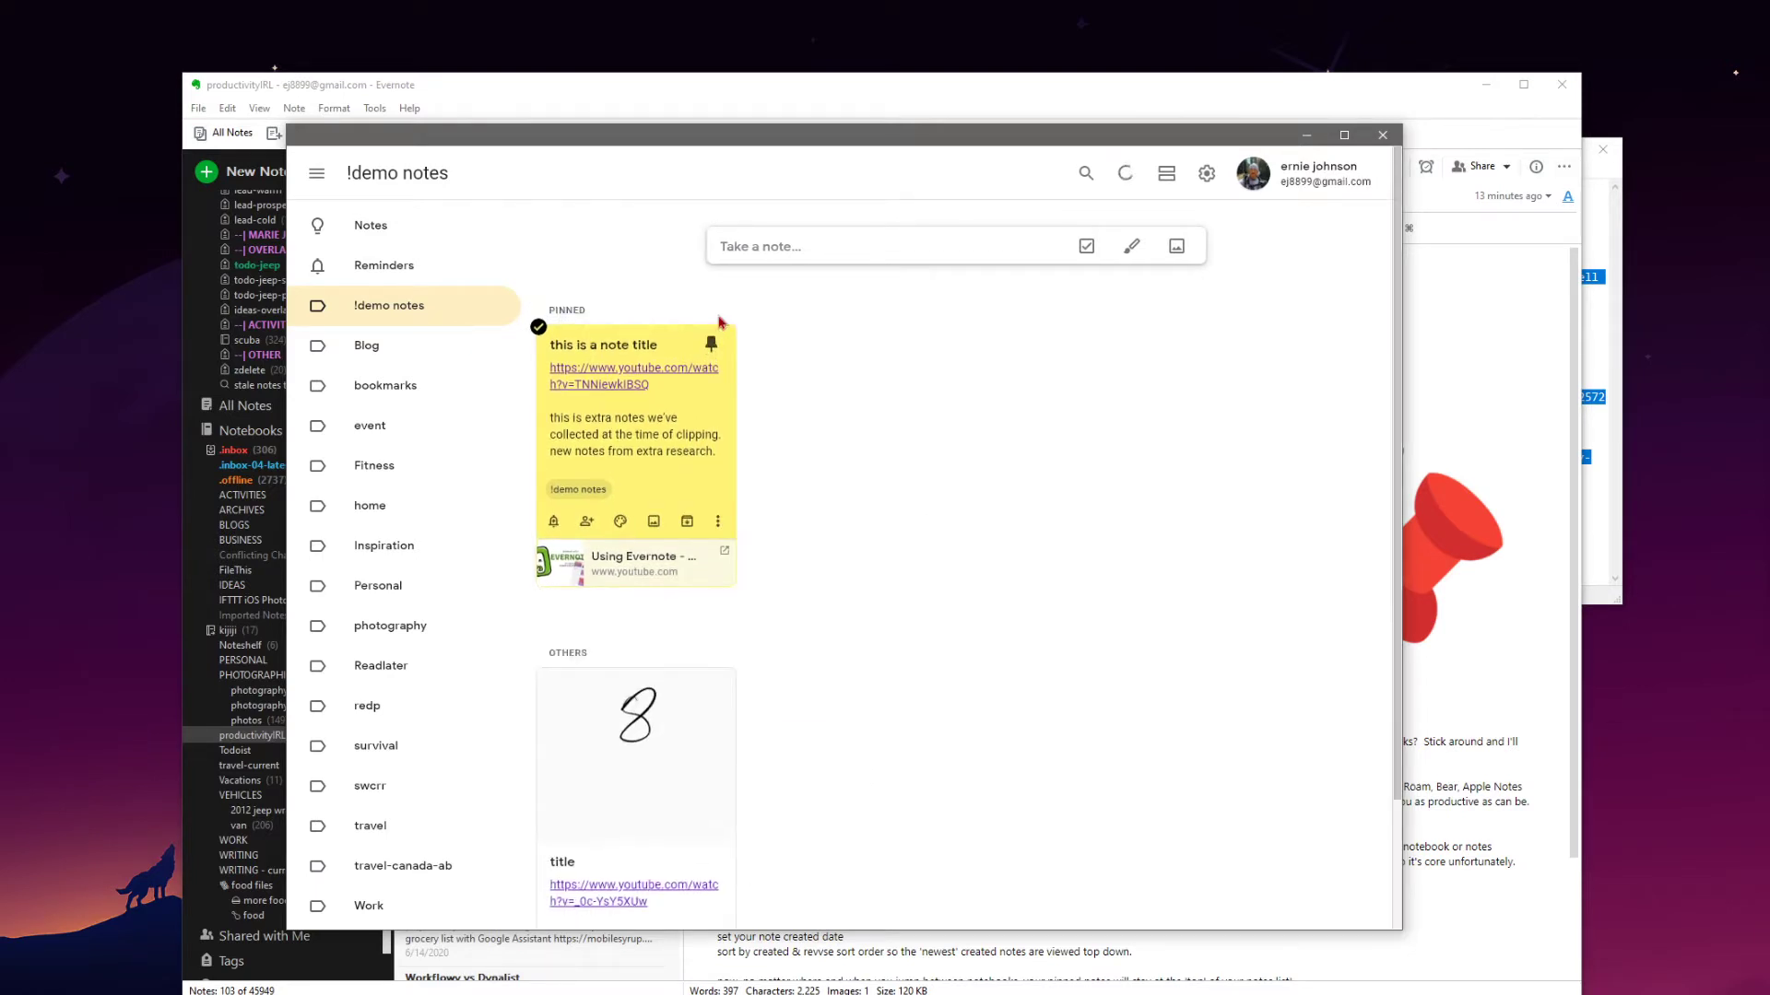
click(720, 693)
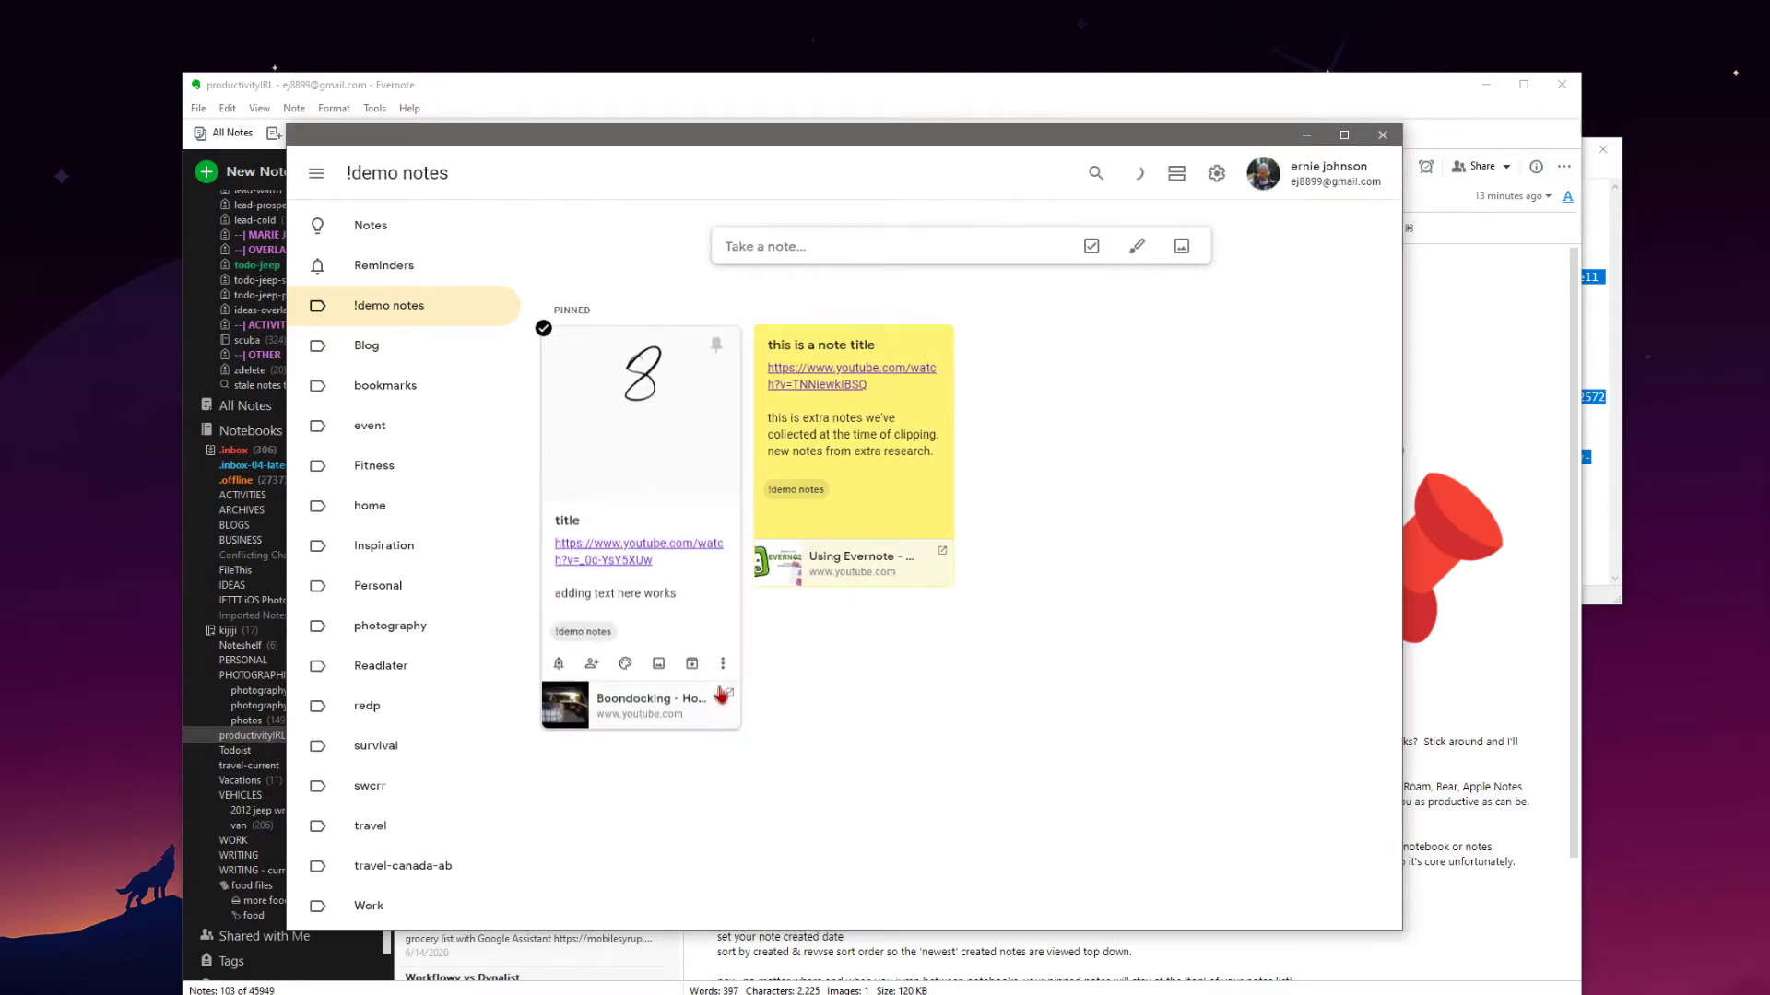
click(712, 346)
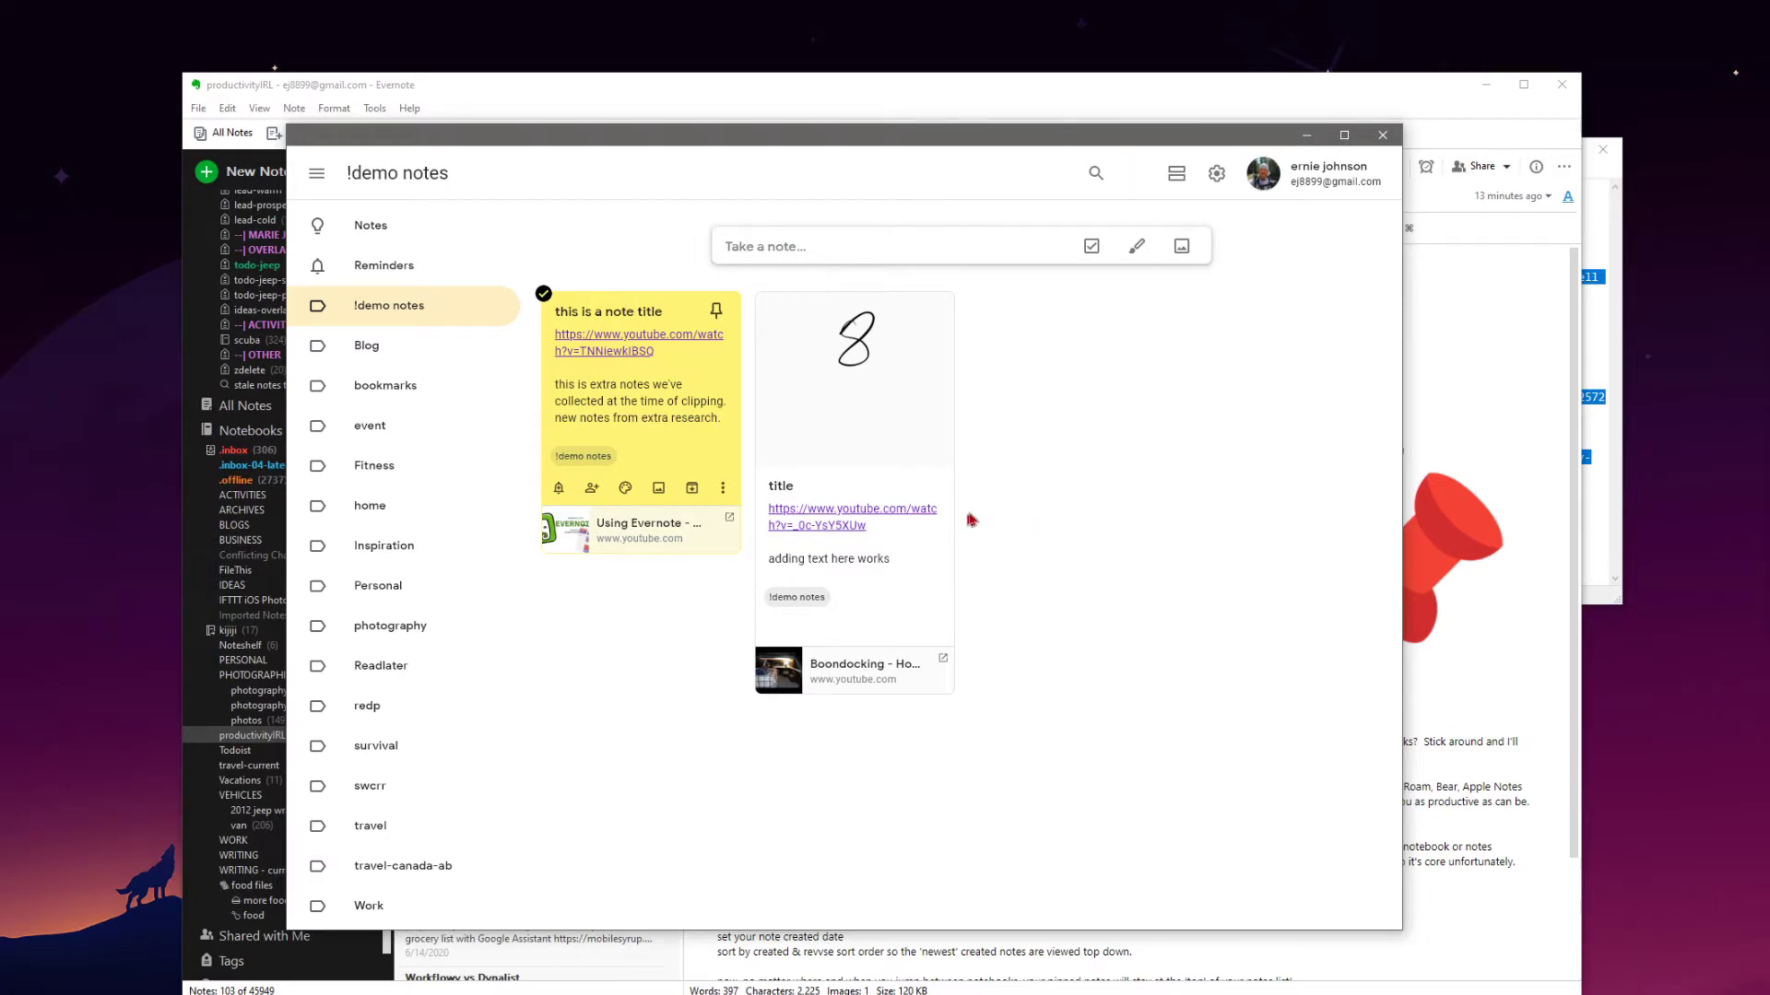
click(1306, 135)
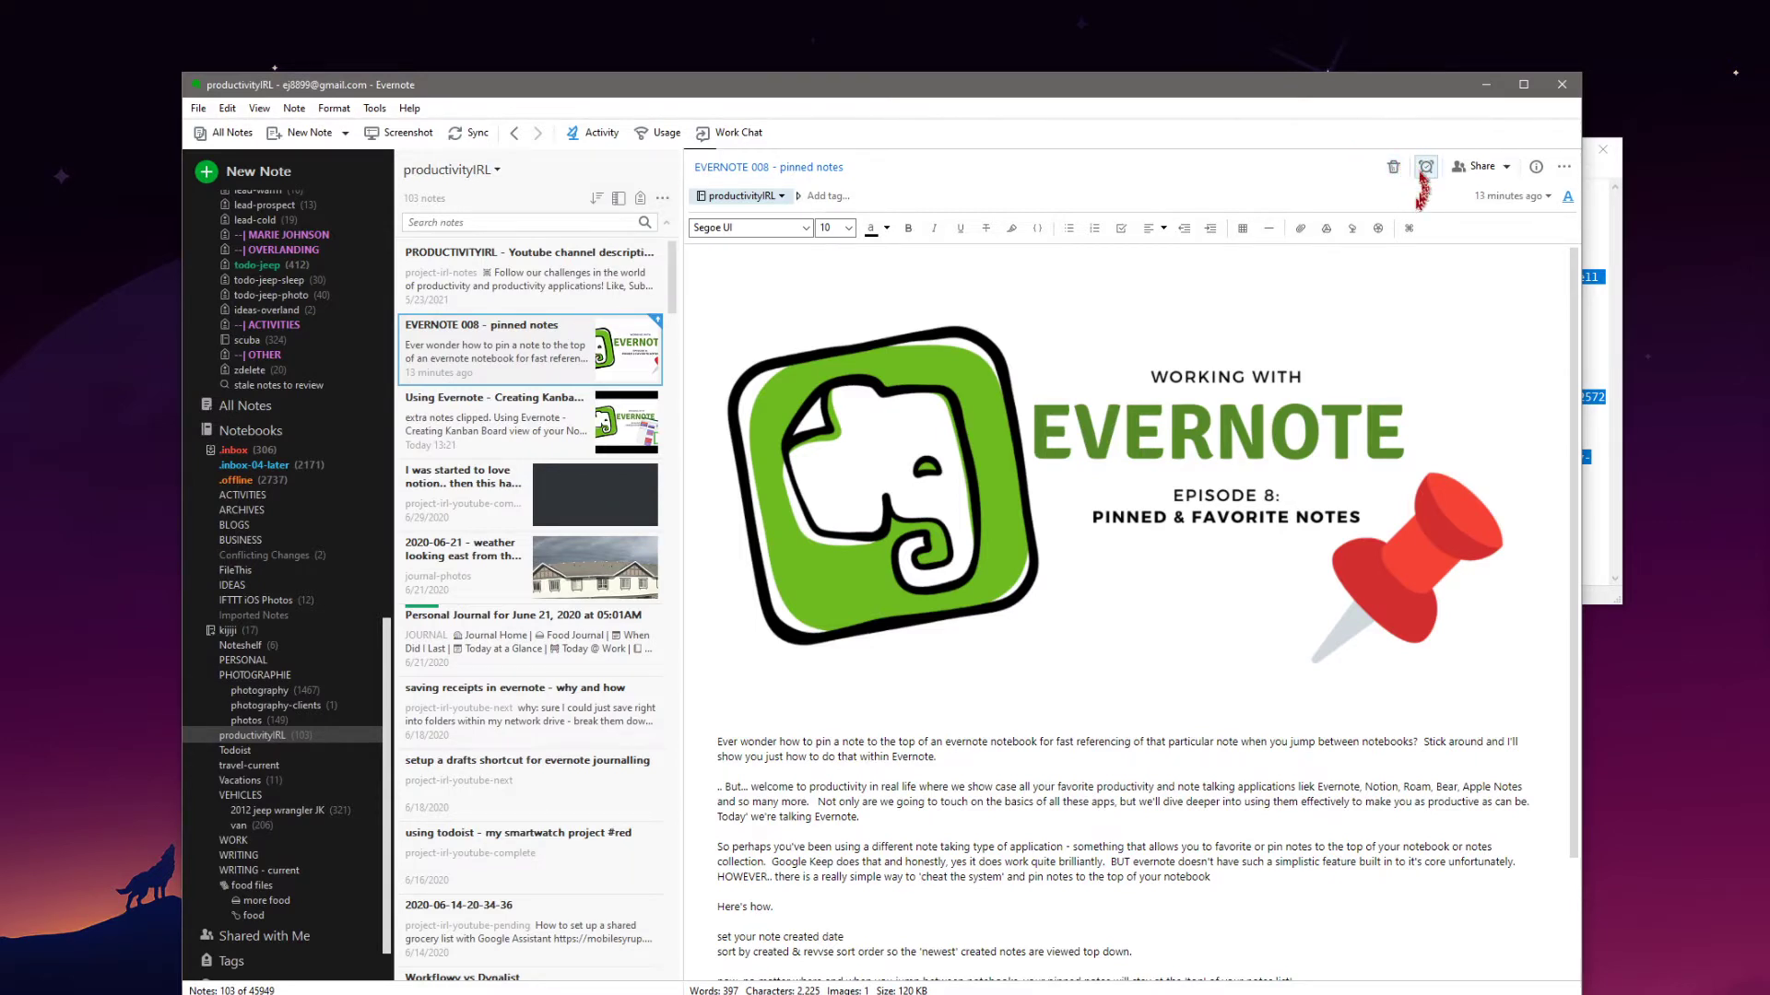
- Look over the "EVERNOTE 008 - pinned notes" note's information and its list of further note actions for a pin option
click(1535, 170)
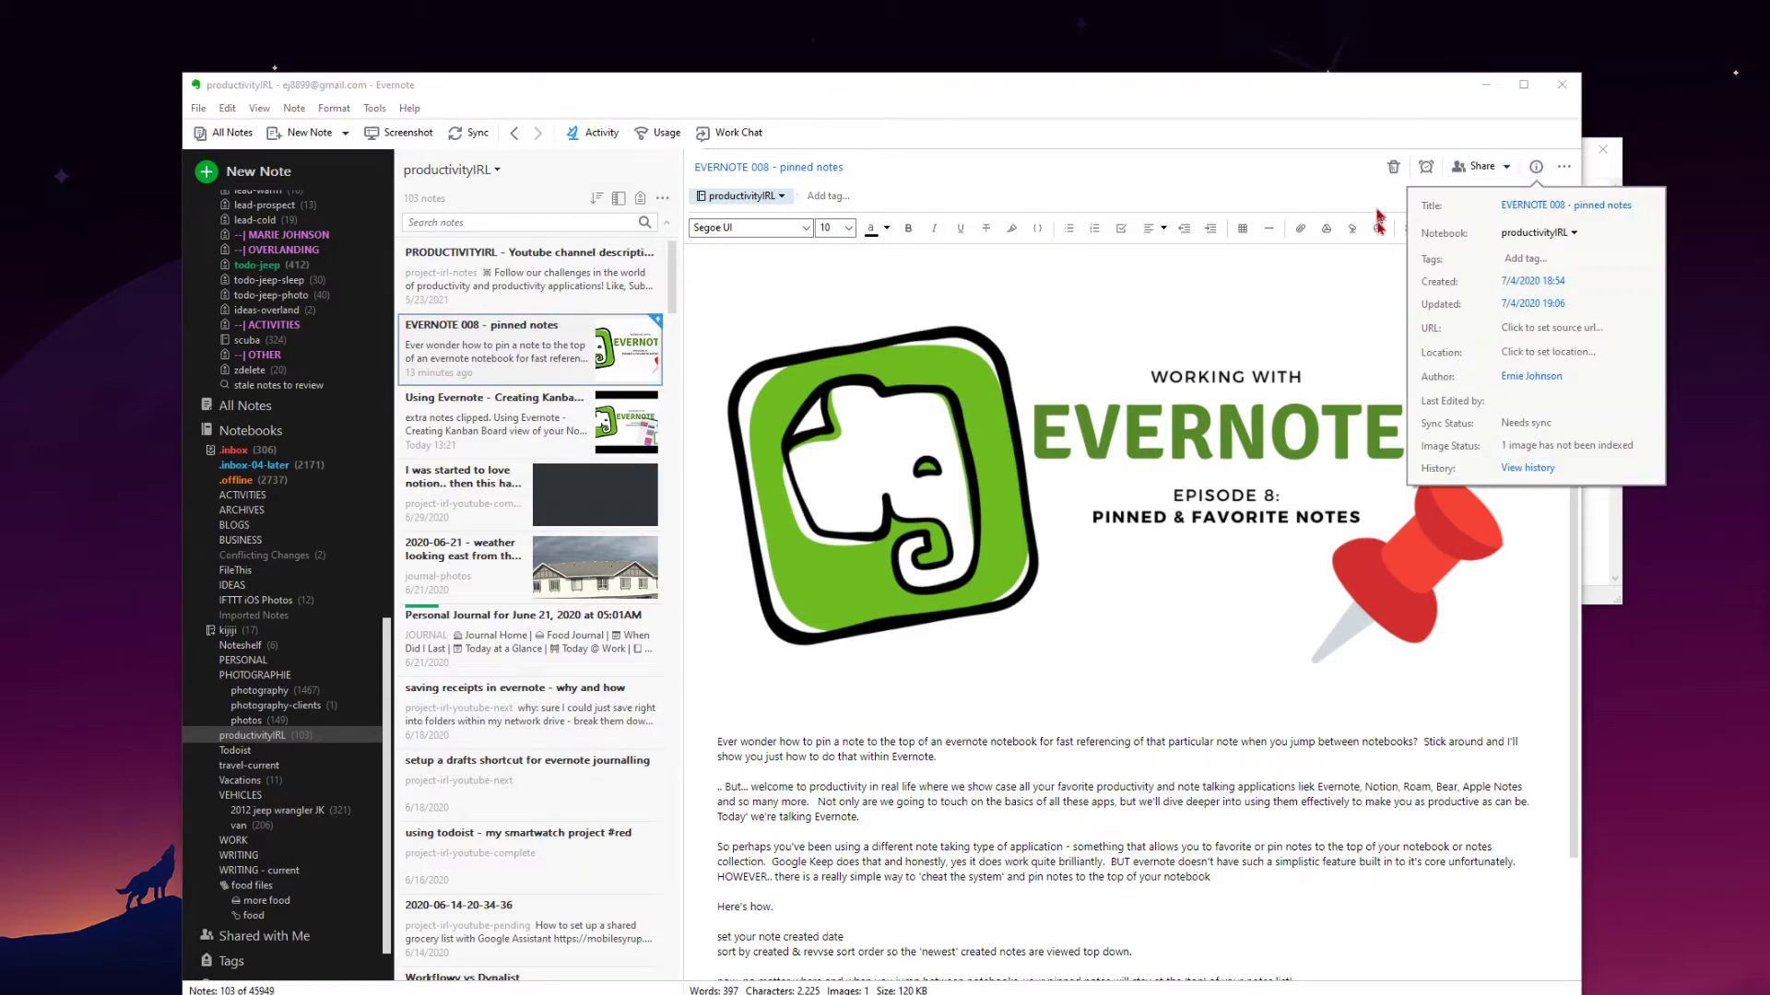
click(1564, 166)
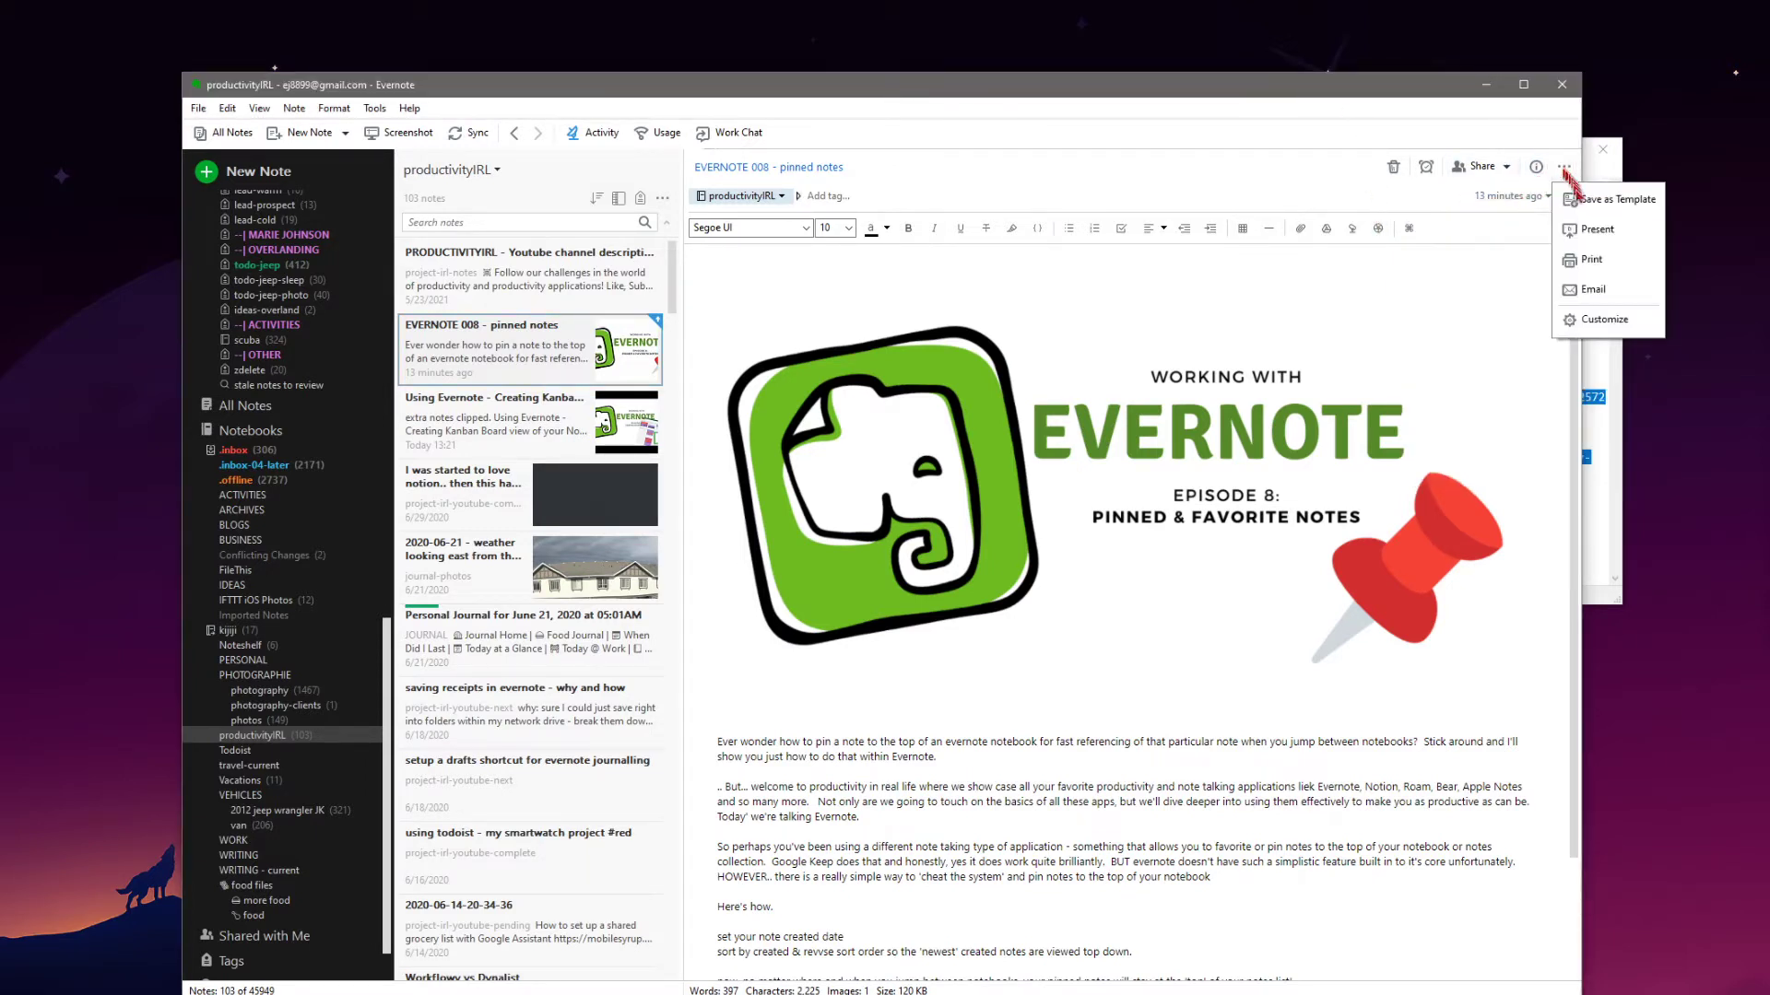
click(1329, 106)
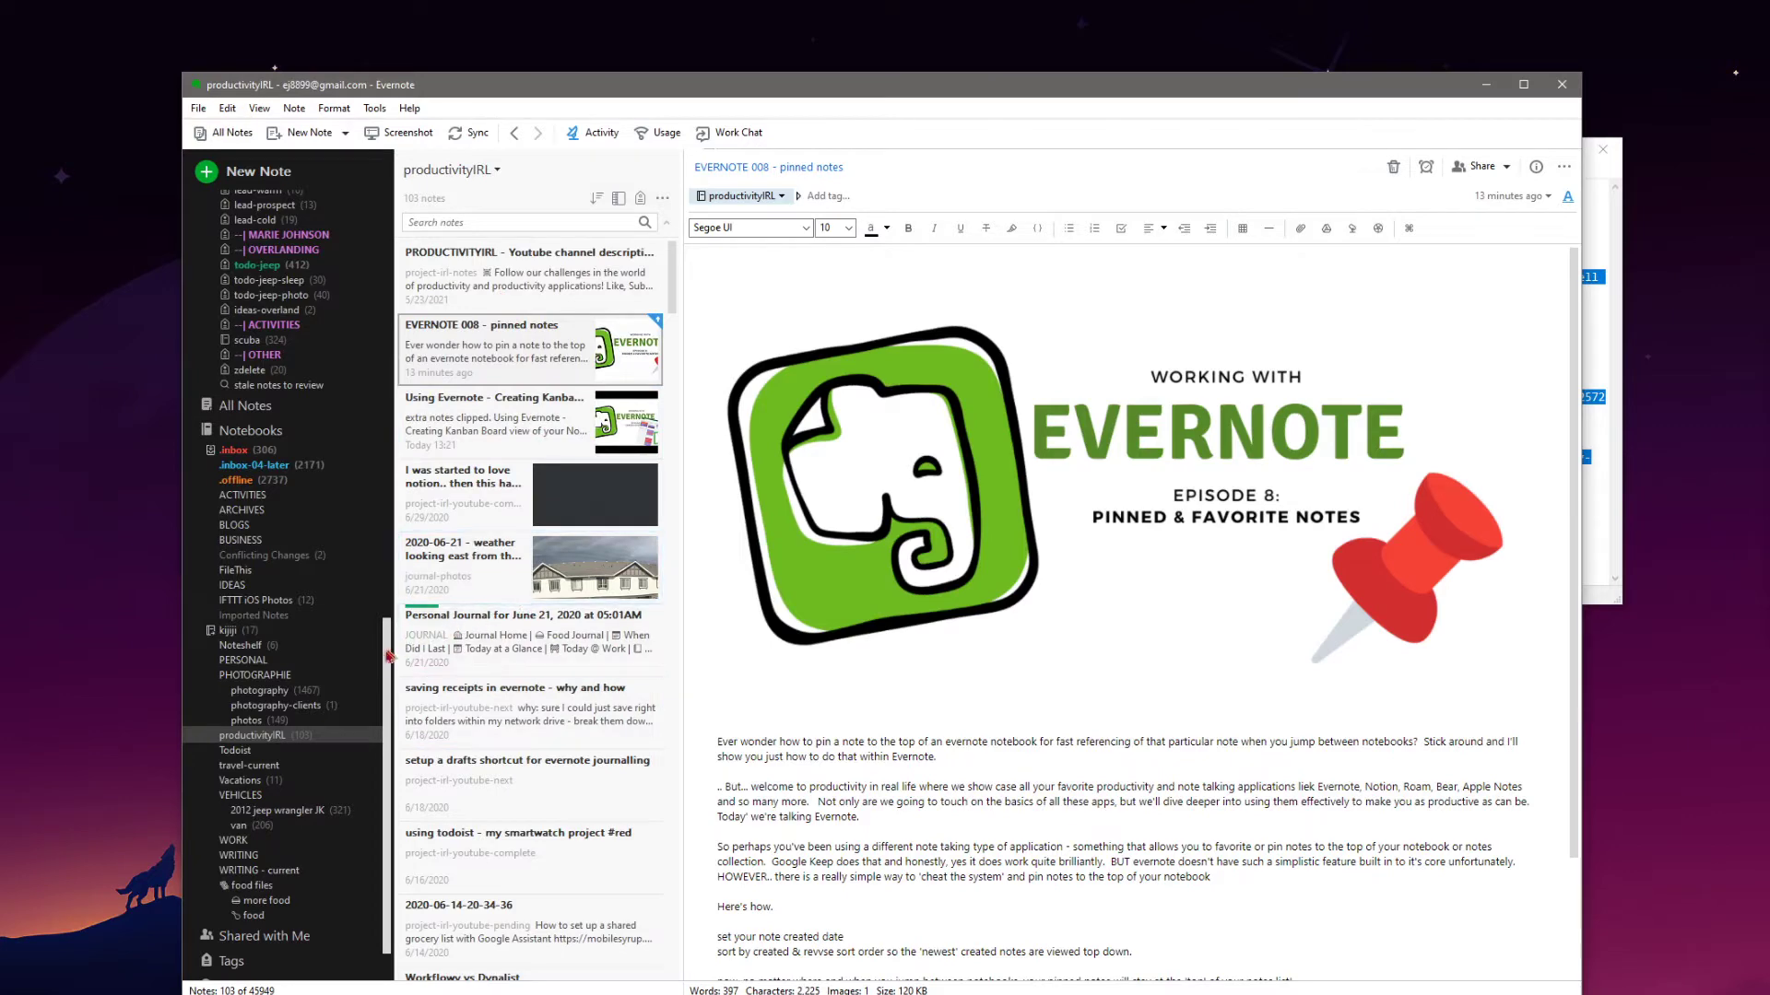
- Open the photography notebook and look through its list of notes
click(280, 692)
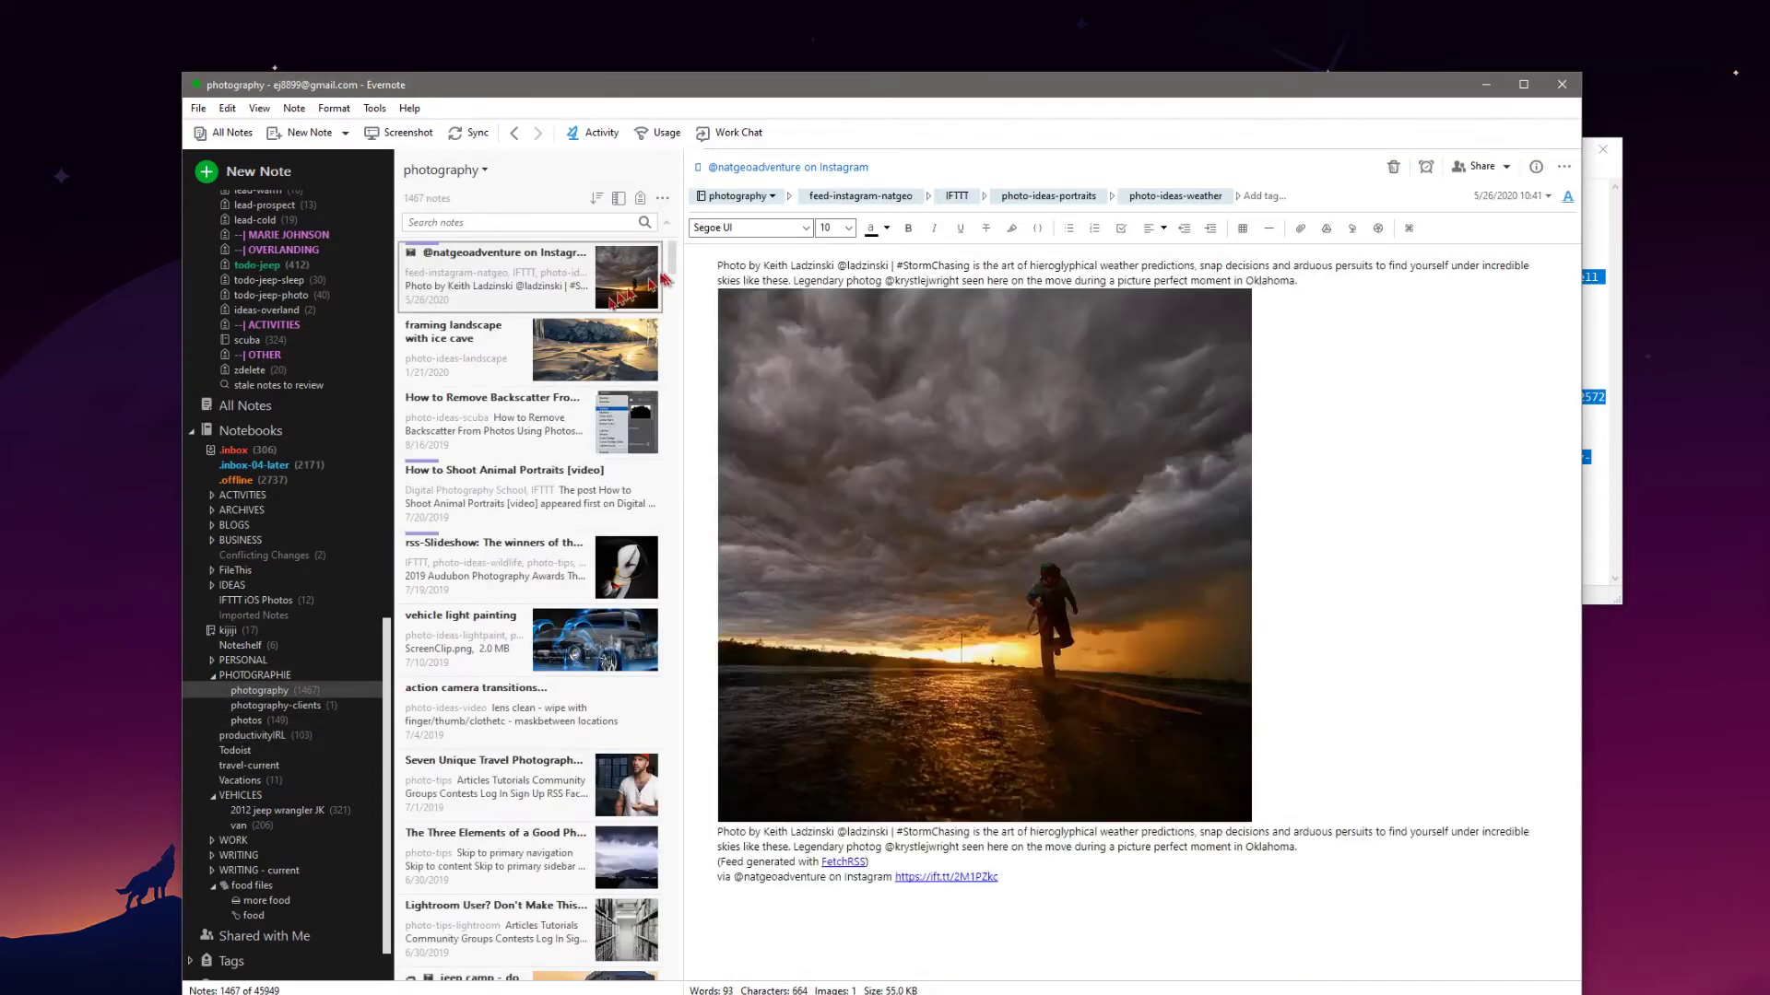
scroll(542, 360, up, 5)
scroll(542, 365, up, 5)
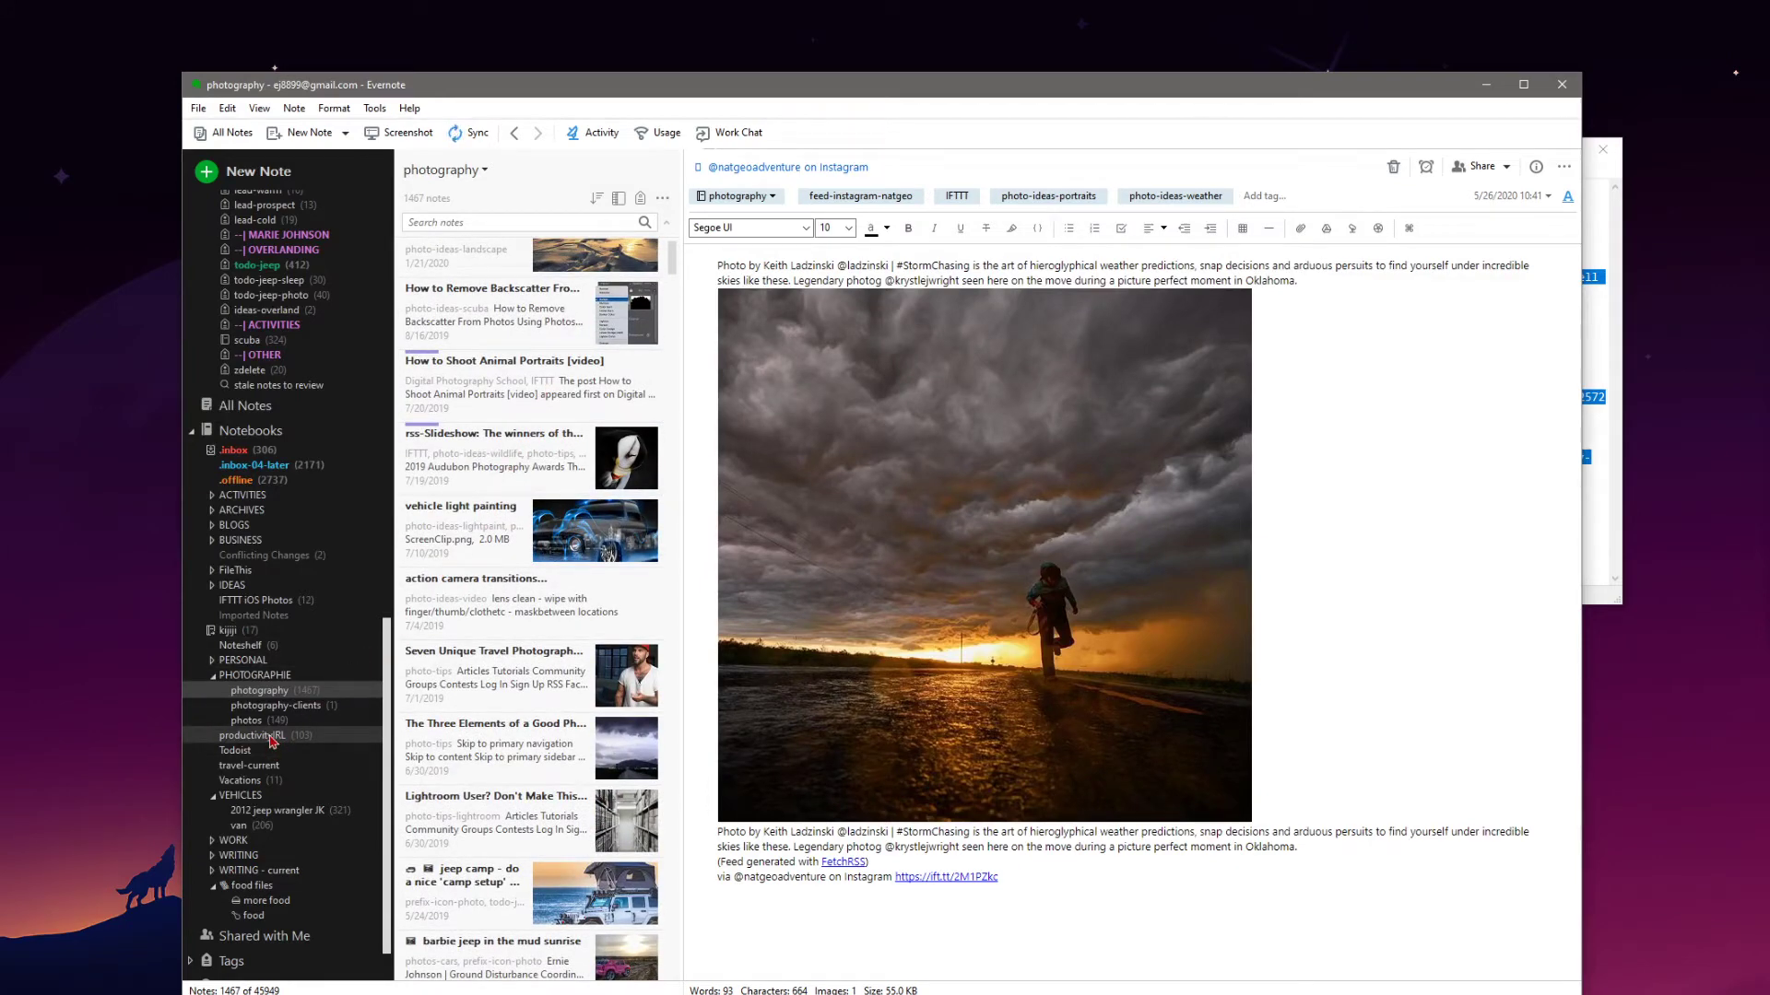
- Go back to the productivityIRL notebook and review its note list and the text of its Youtube channel description note
click(272, 739)
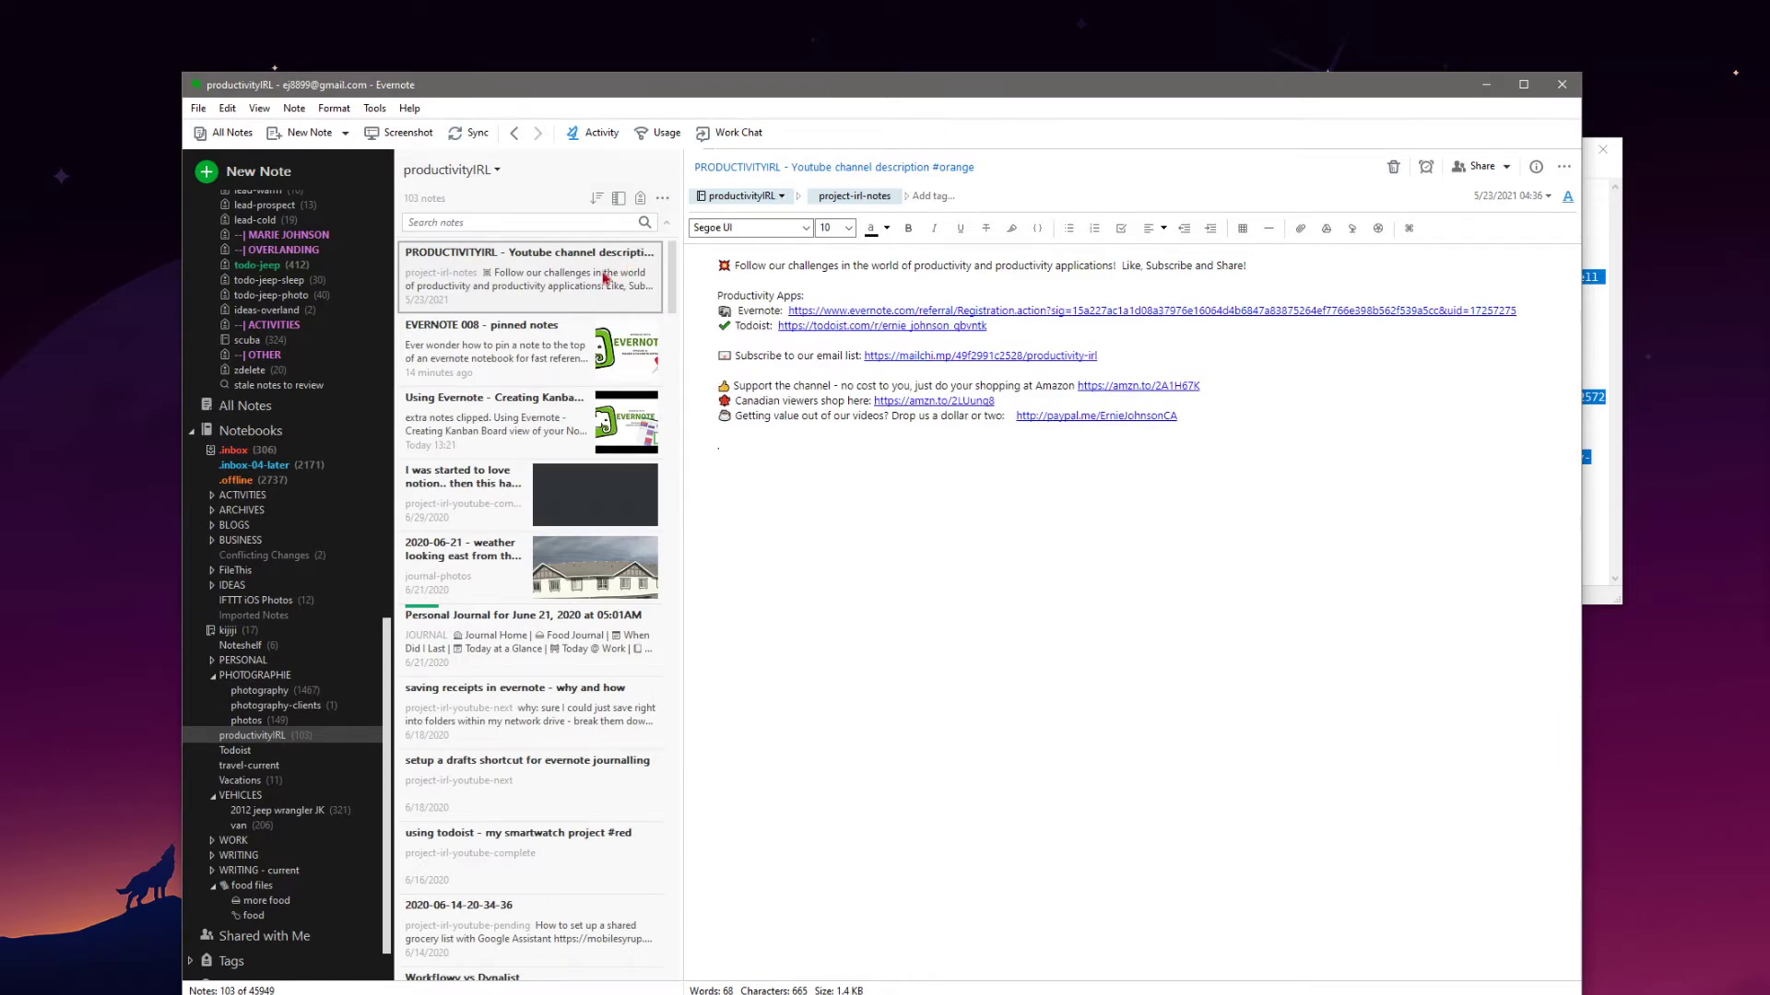
scroll(604, 461, down, 3)
scroll(613, 678, up, 3)
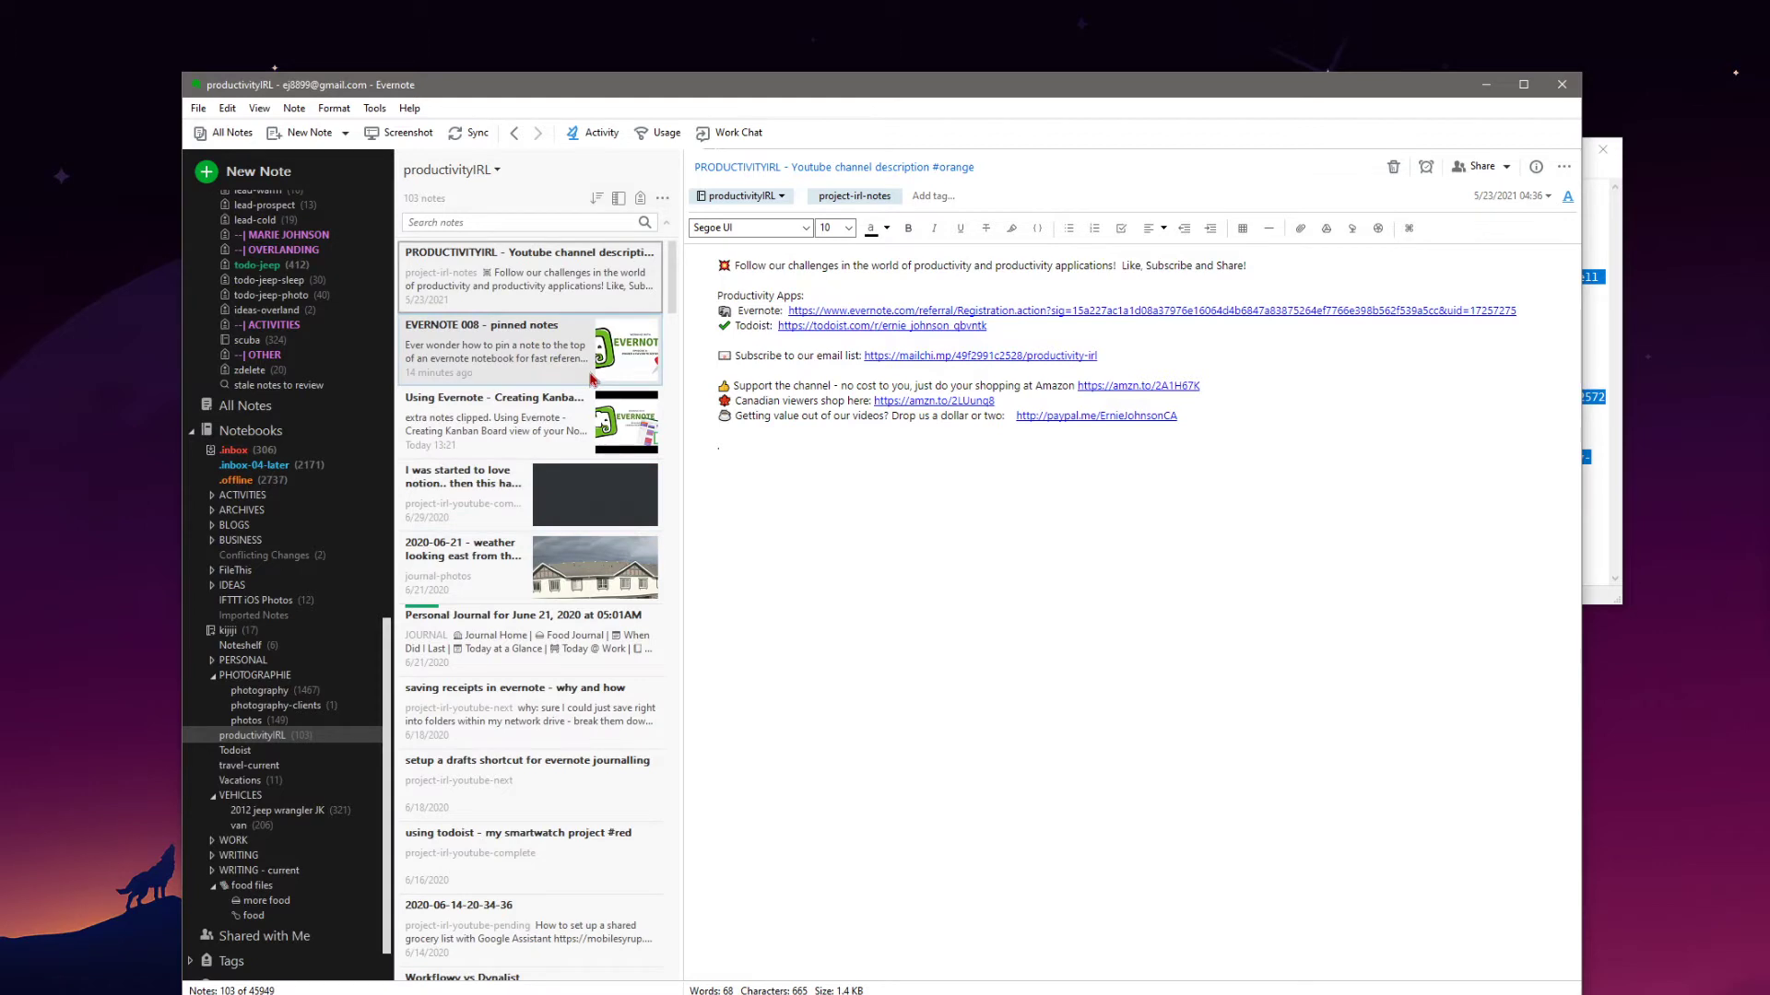
click(596, 198)
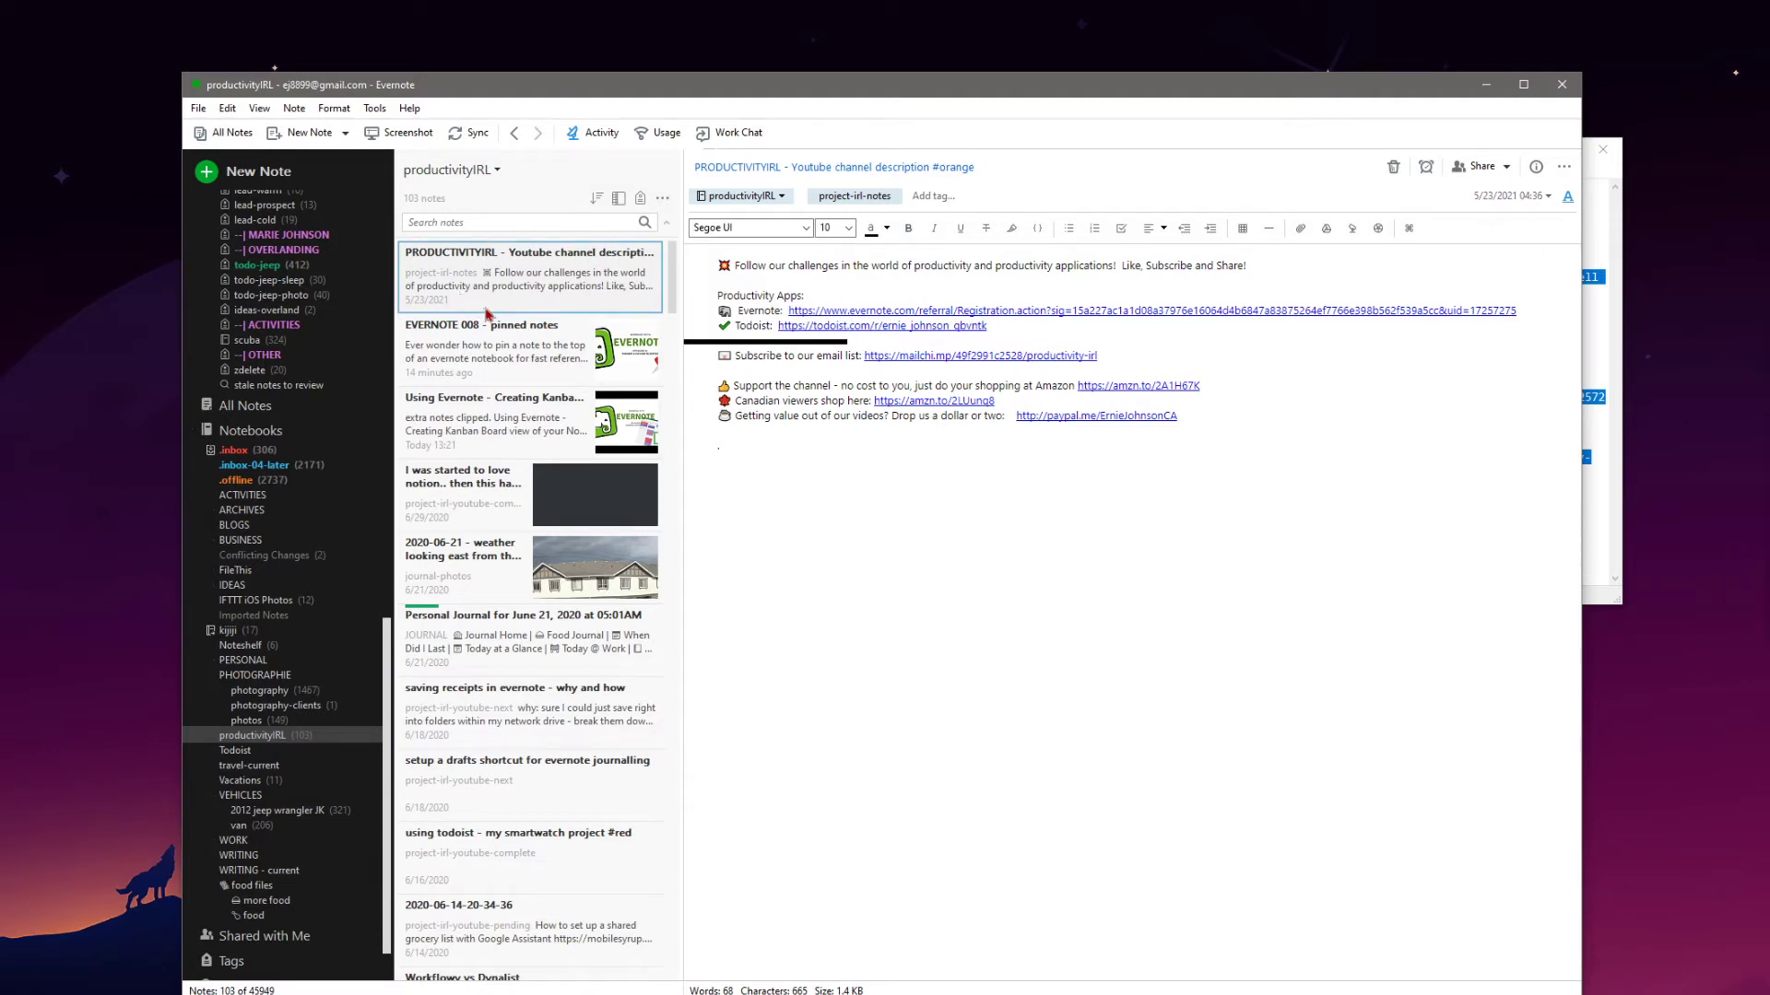
click(1244, 416)
drag(1244, 416, 705, 268)
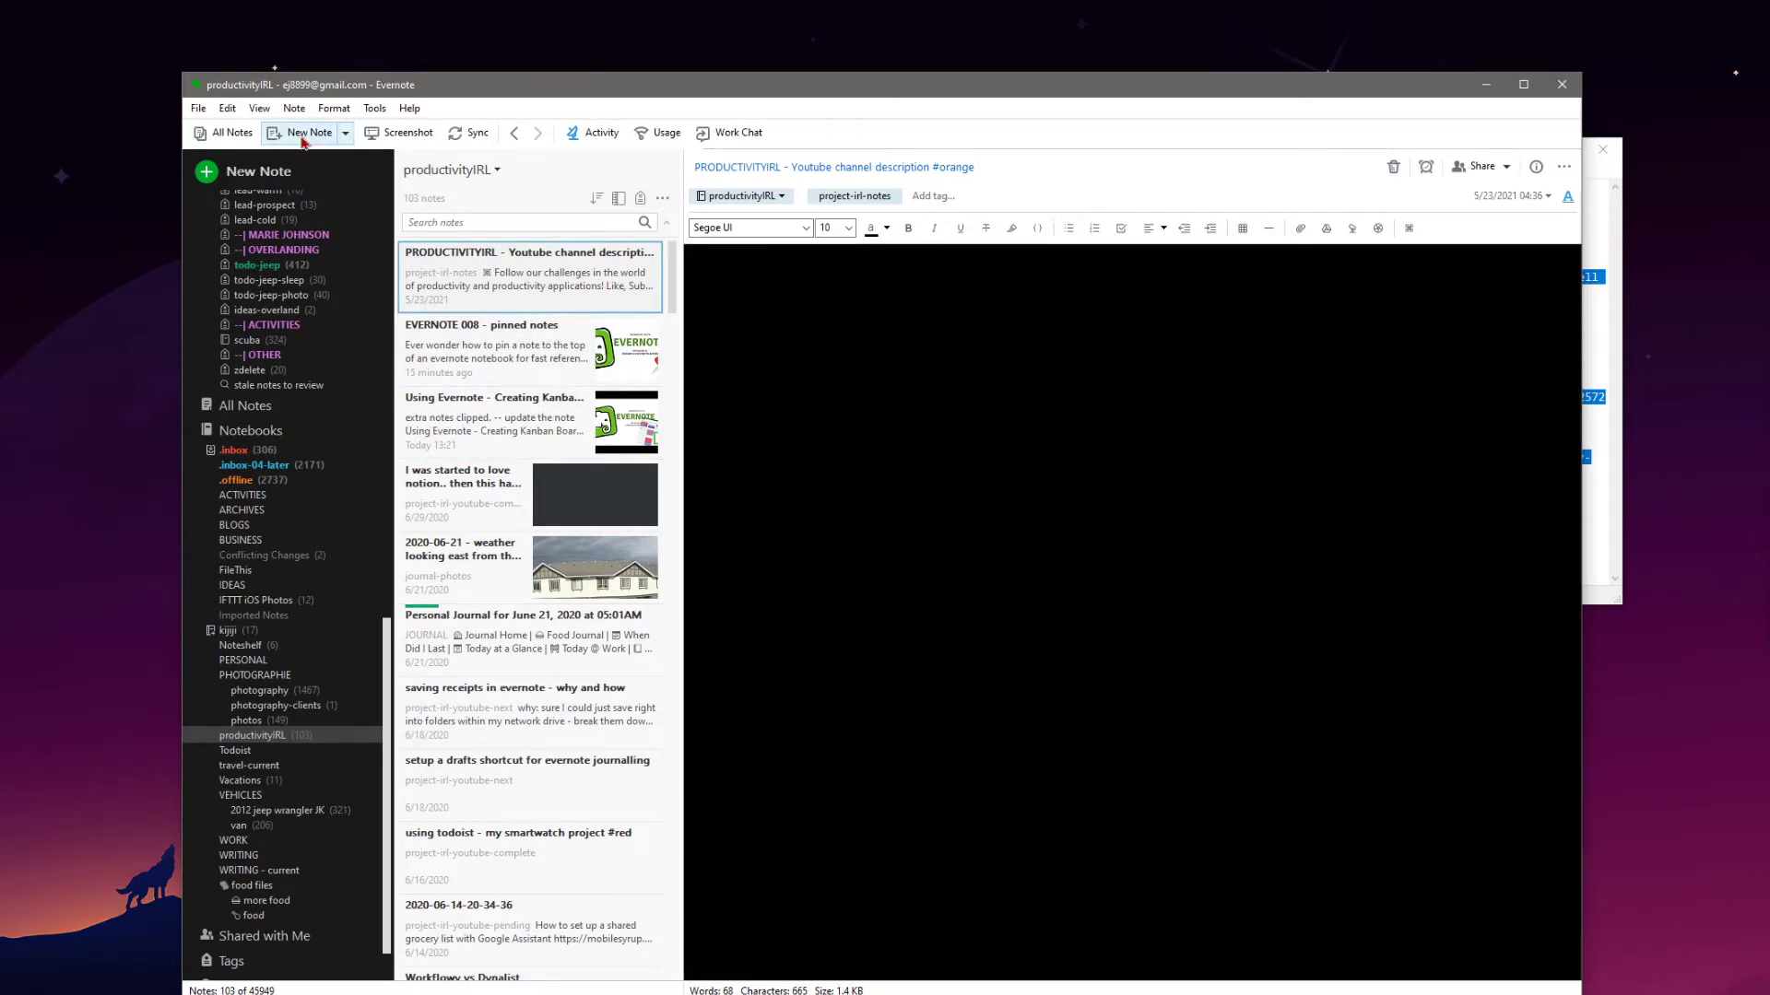
- Create a new note in the productivityIRL notebook titled "this is a new note in productivity IRL notebook"
click(303, 135)
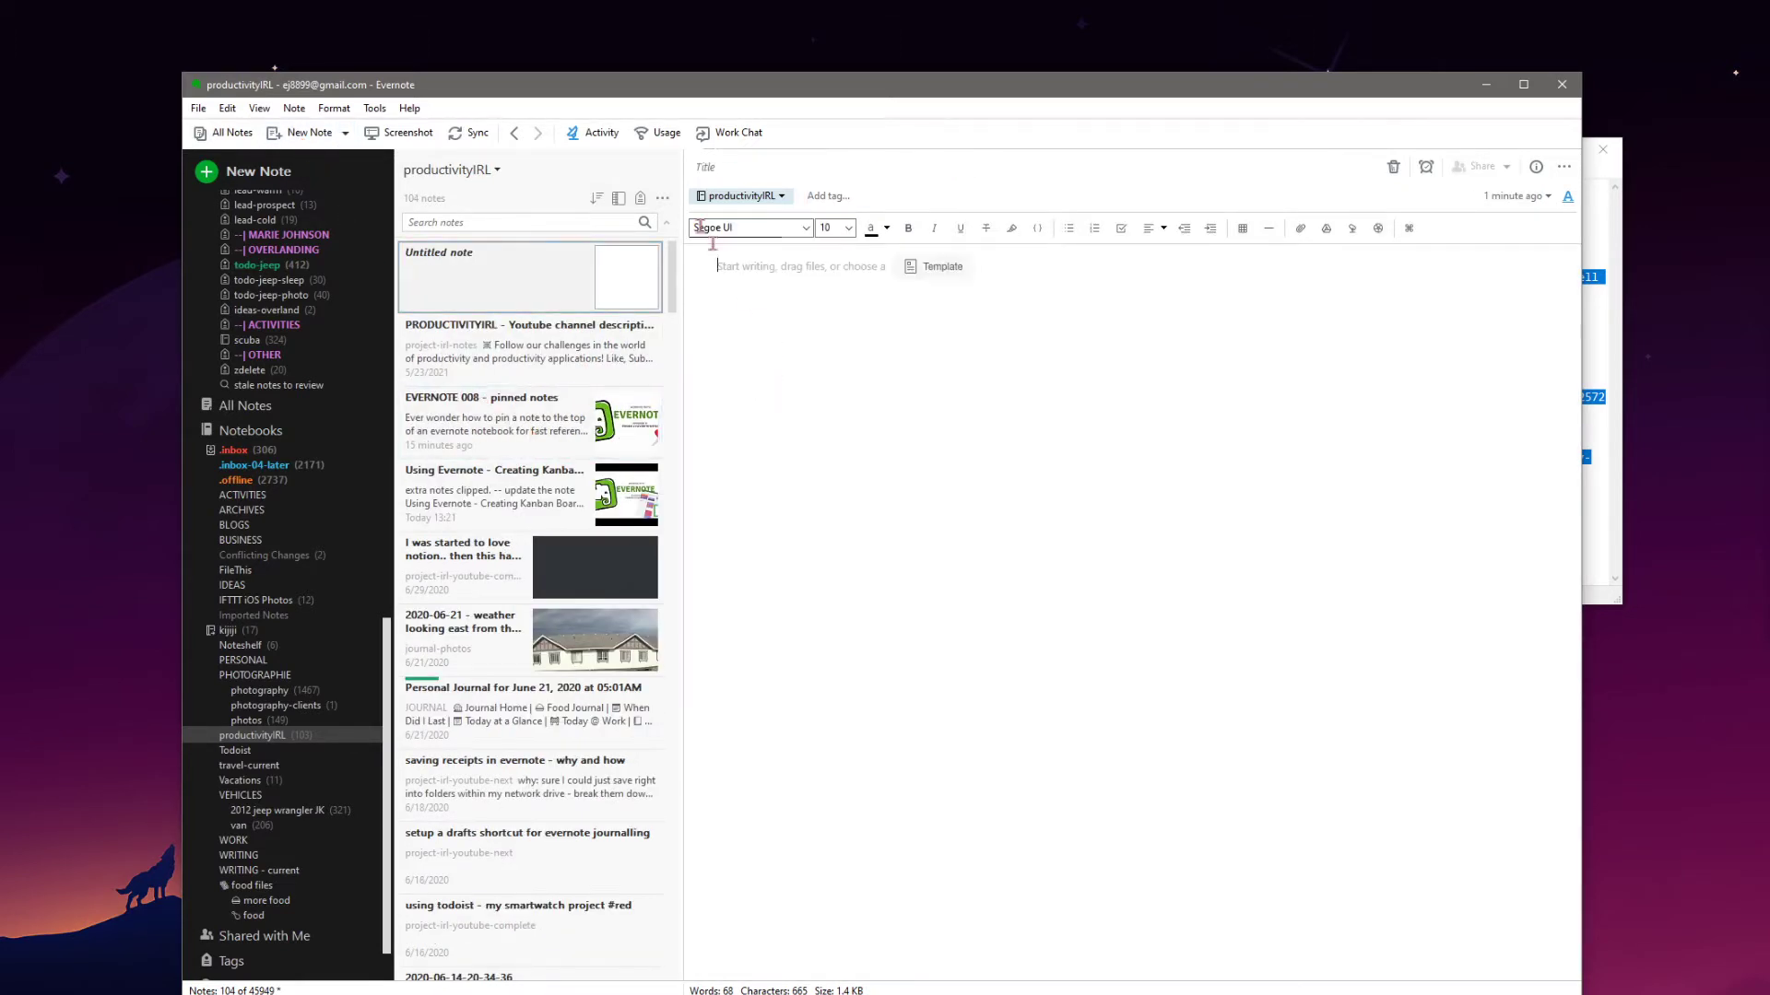
text(h)
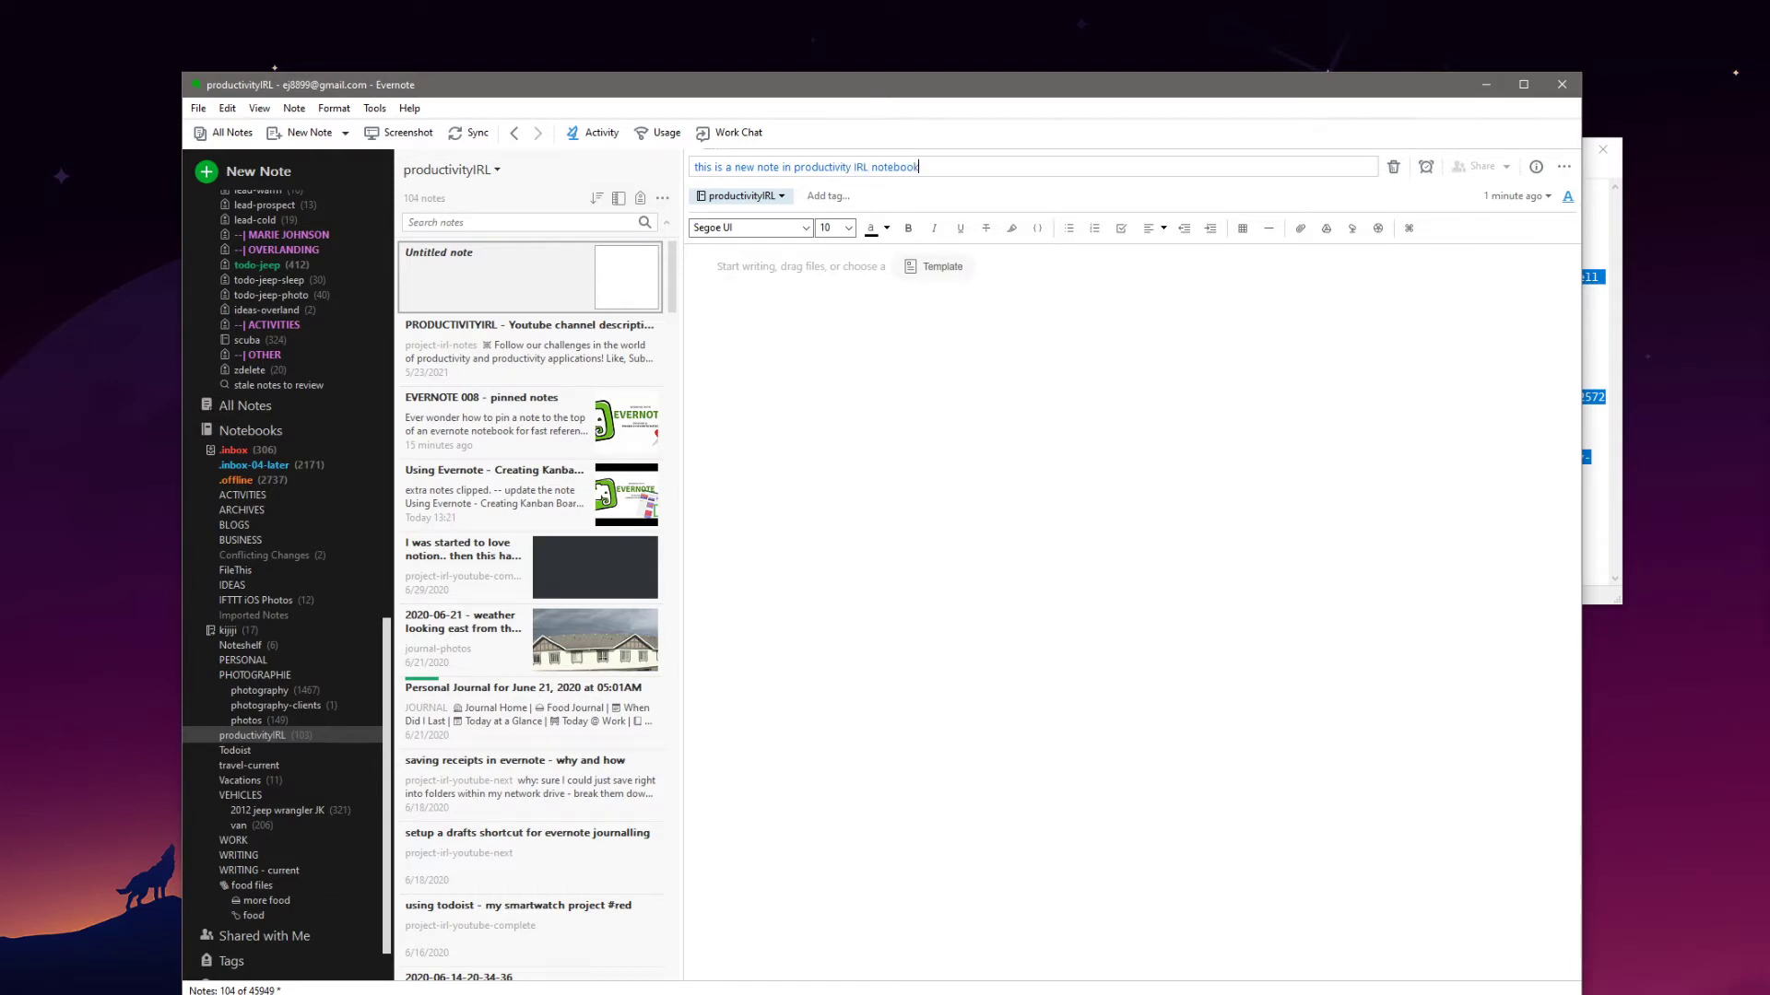
click(533, 281)
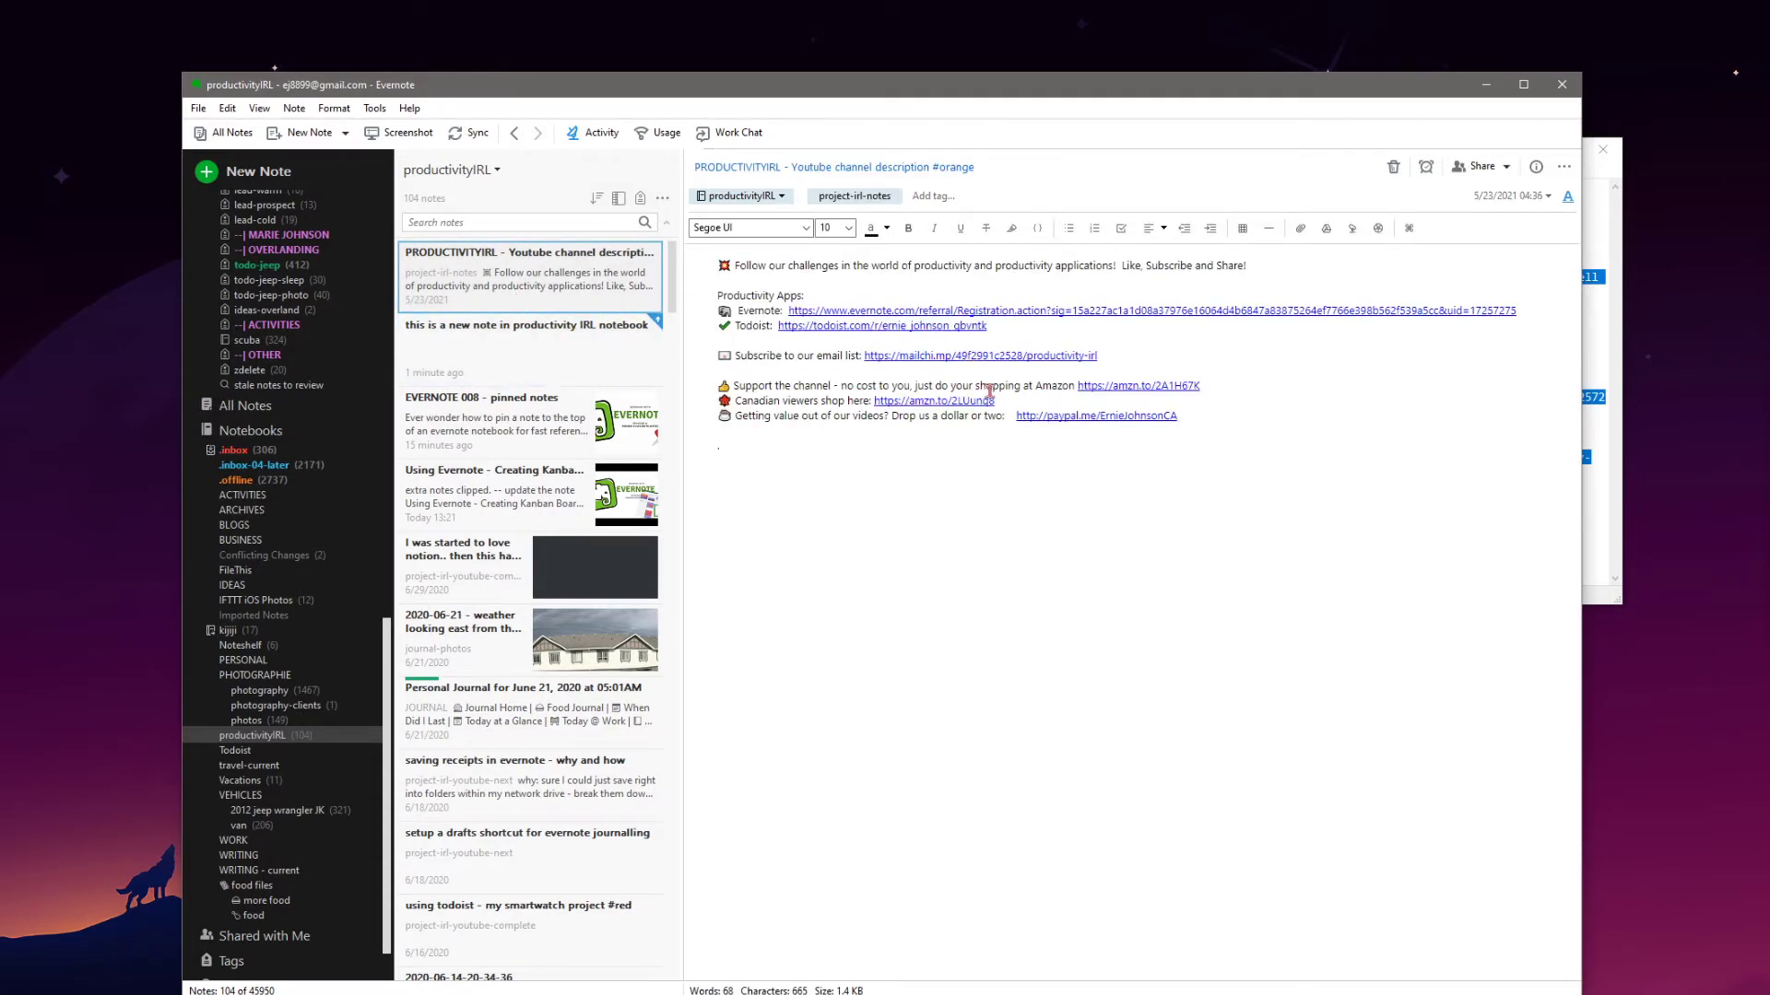
- Compare the new note with the Youtube channel description note and check how the notebook's note list is sorted
click(514, 366)
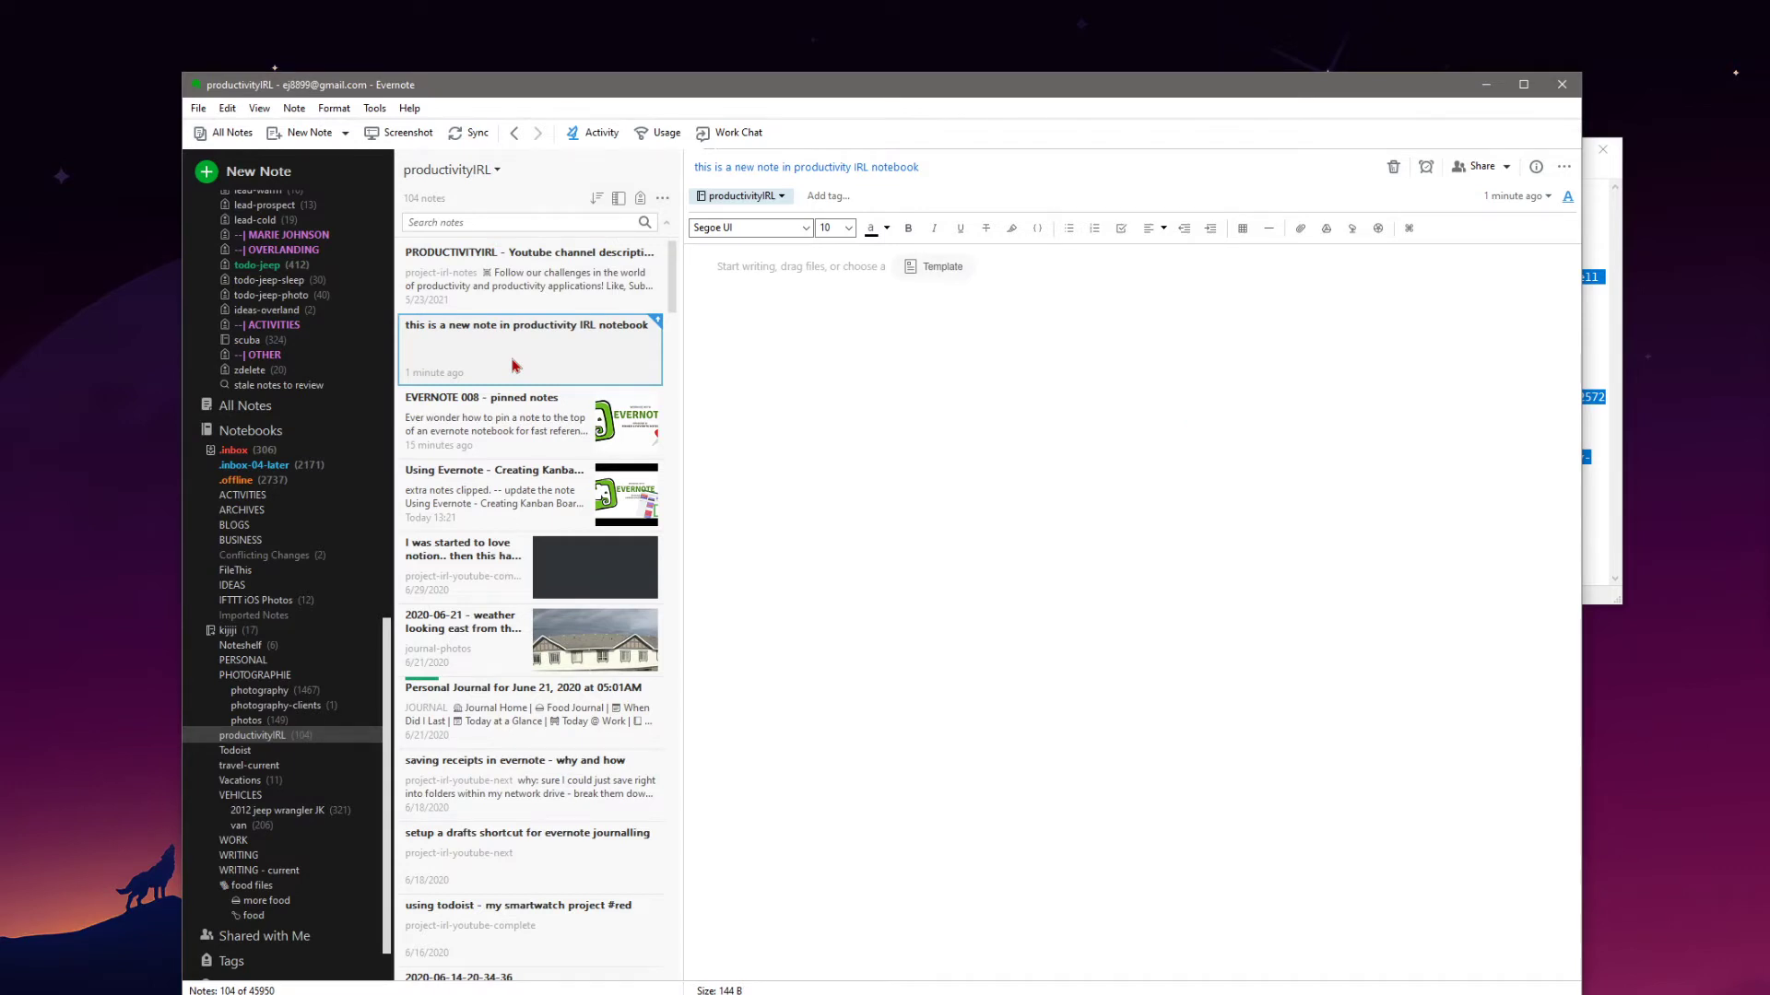
click(550, 305)
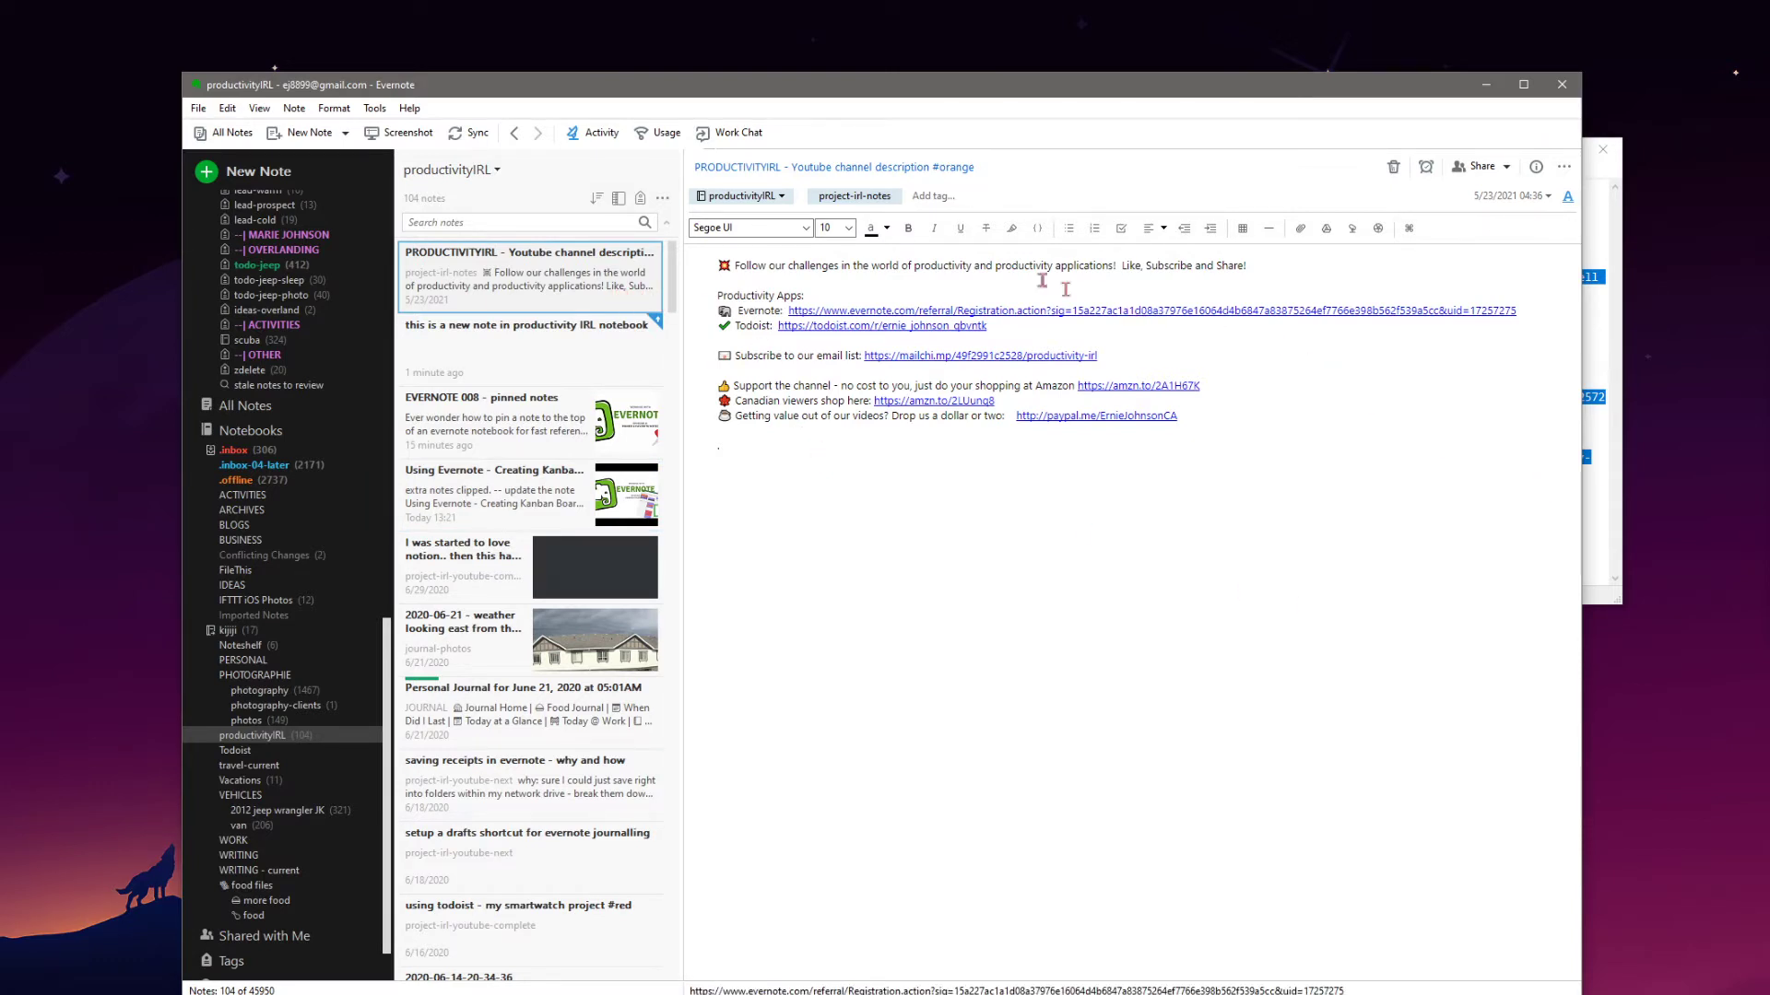
click(598, 202)
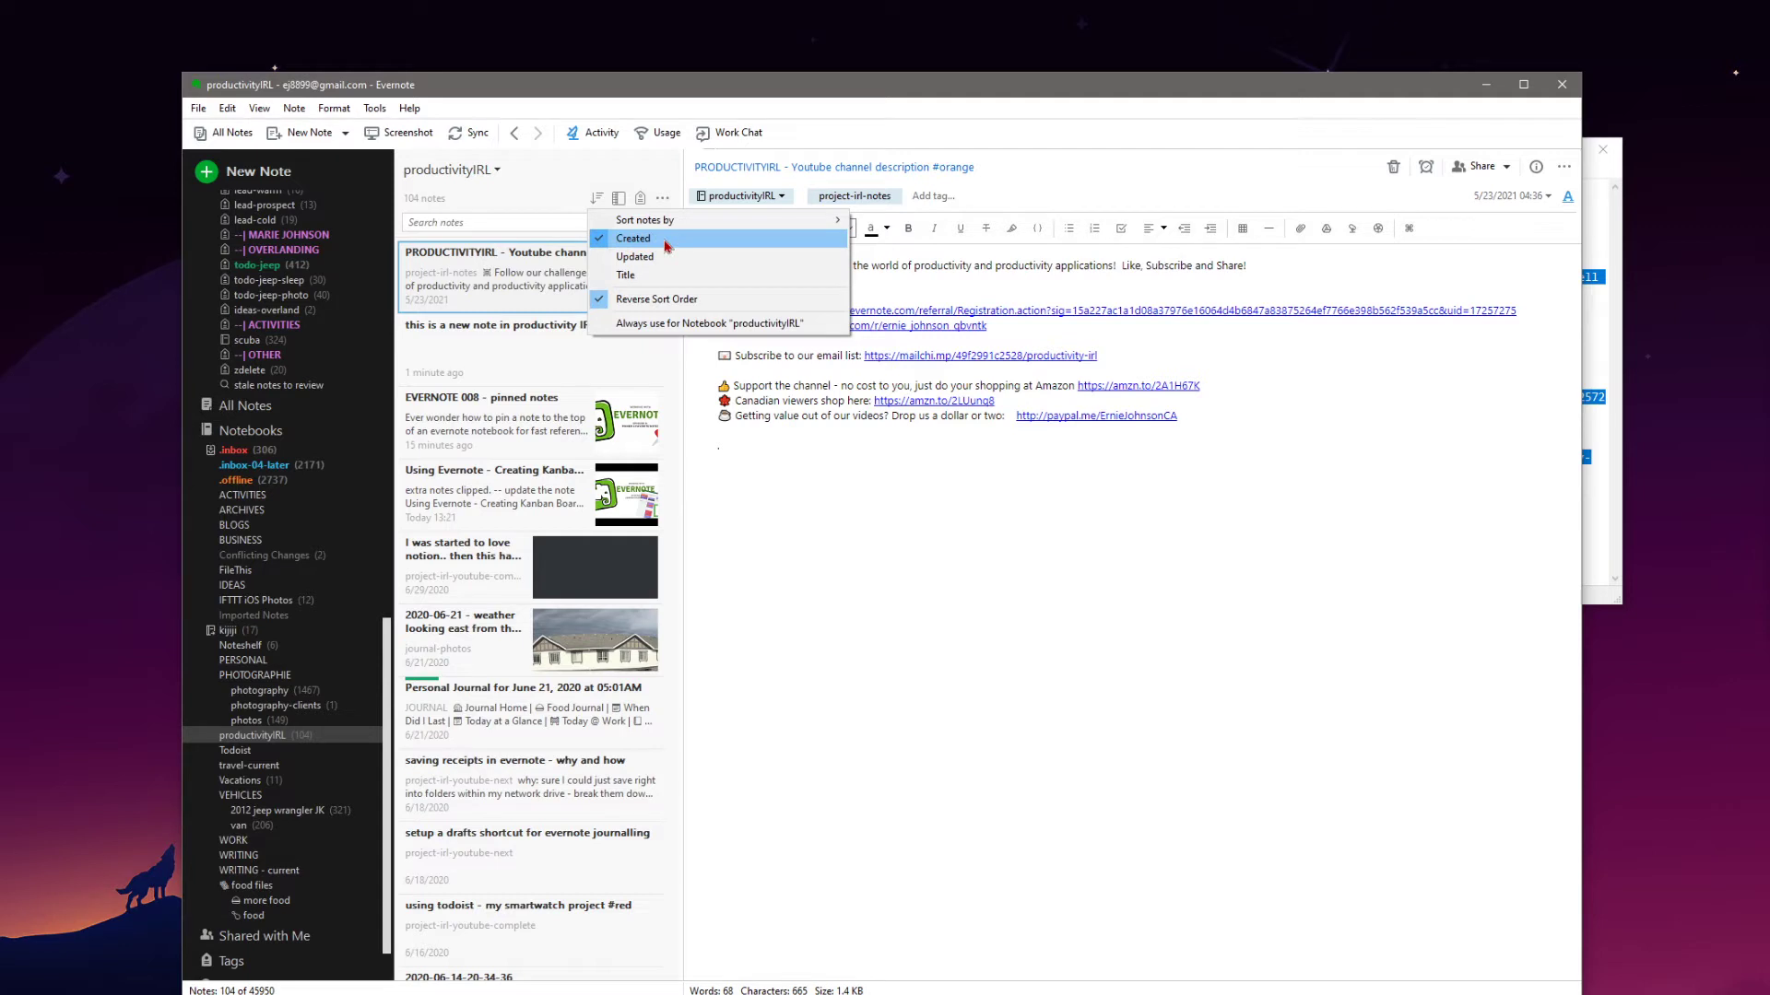
click(691, 303)
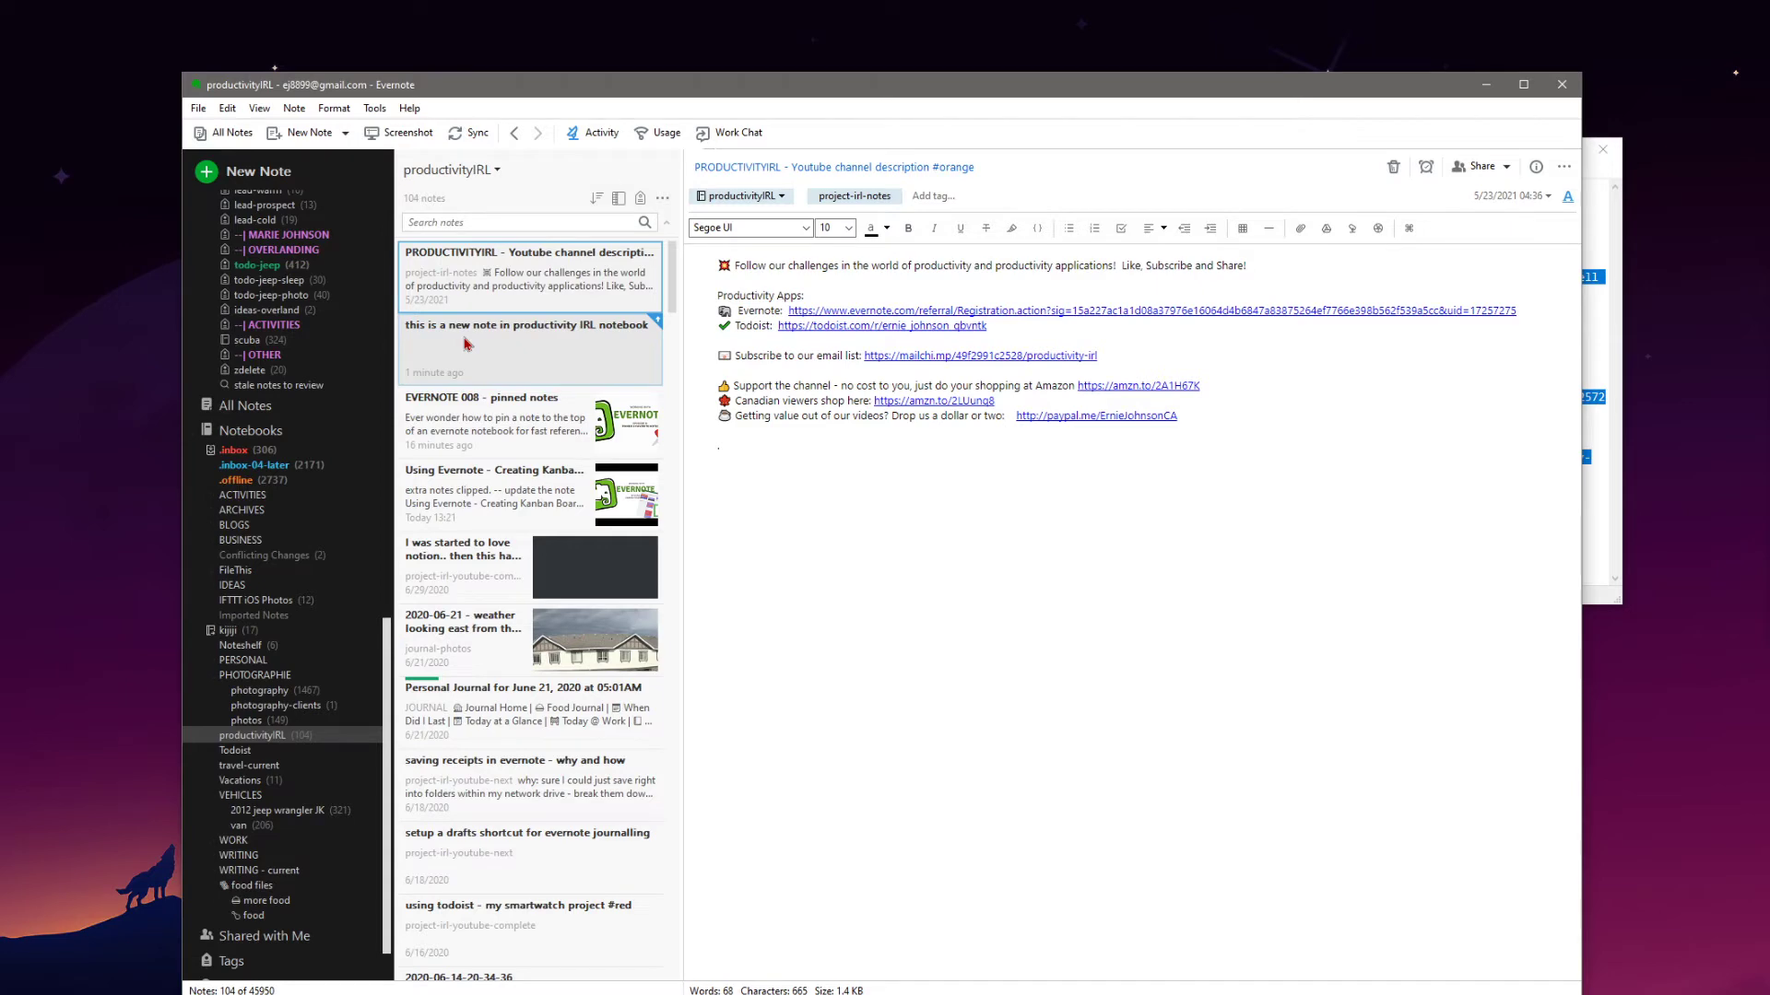
- Look through the shortcuts, notebooks and productivityIRL note list, and recheck the Created and Reverse Sort Order settings
scroll(314, 392, up, 10)
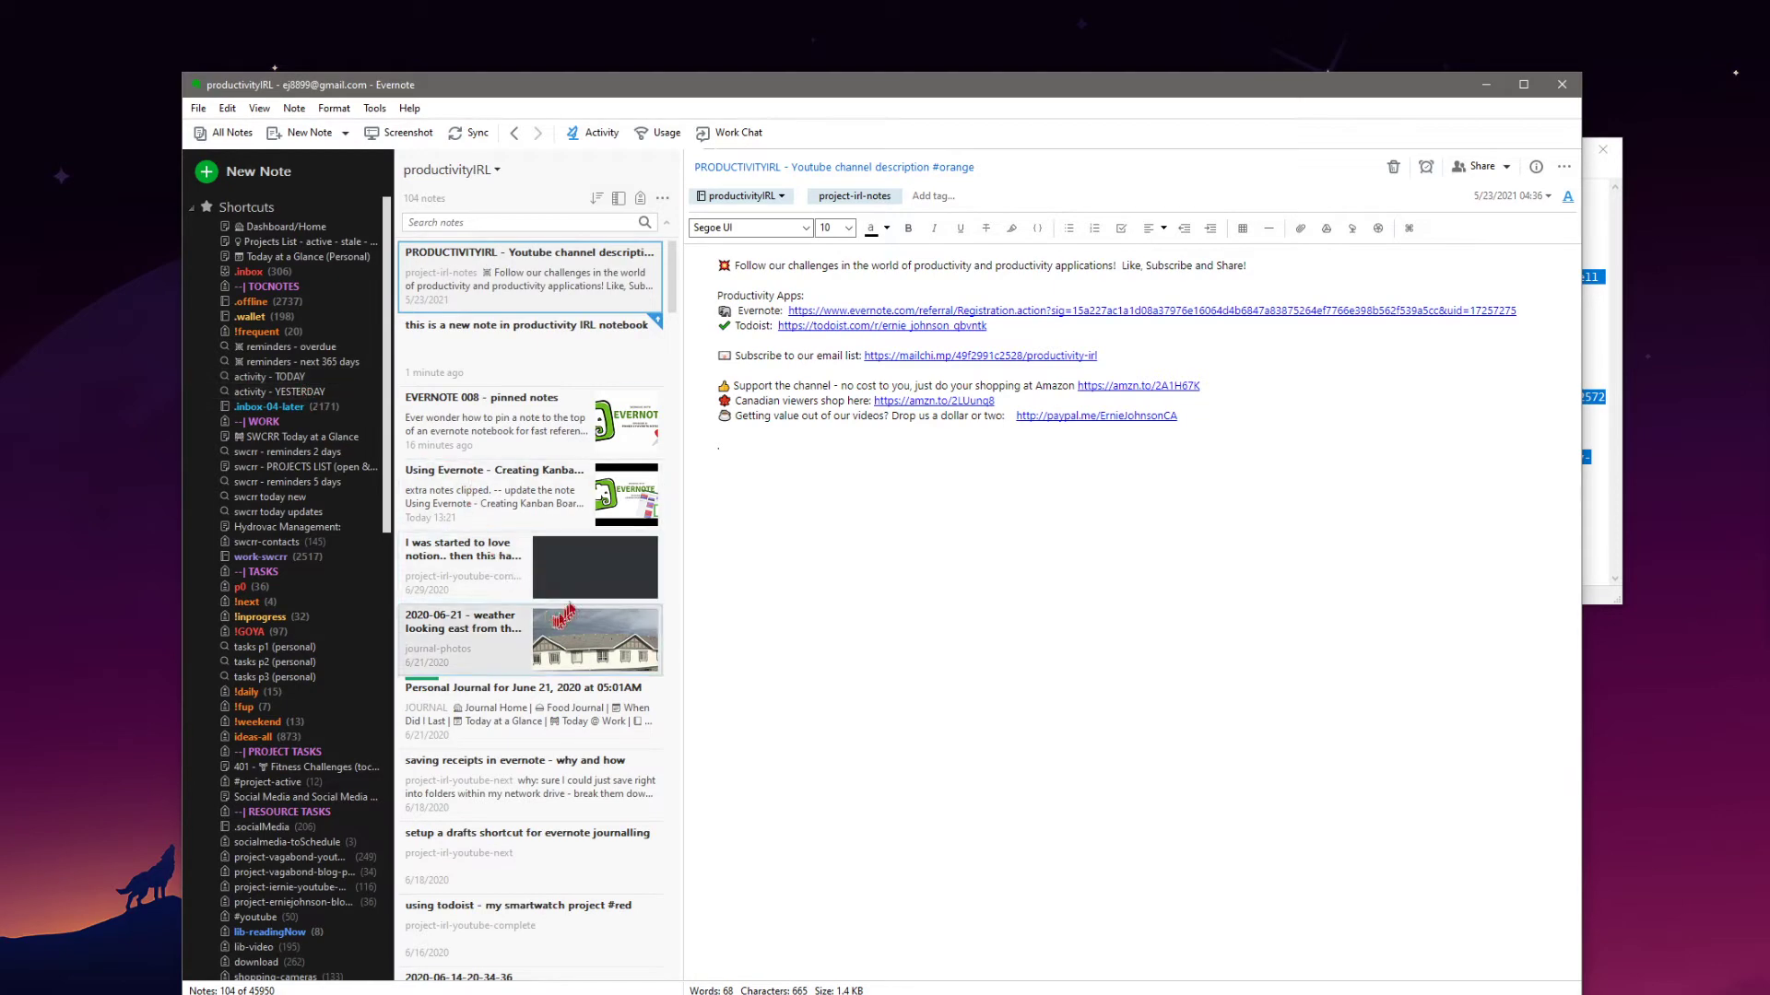
scroll(586, 593, down, 3)
scroll(586, 593, down, 8)
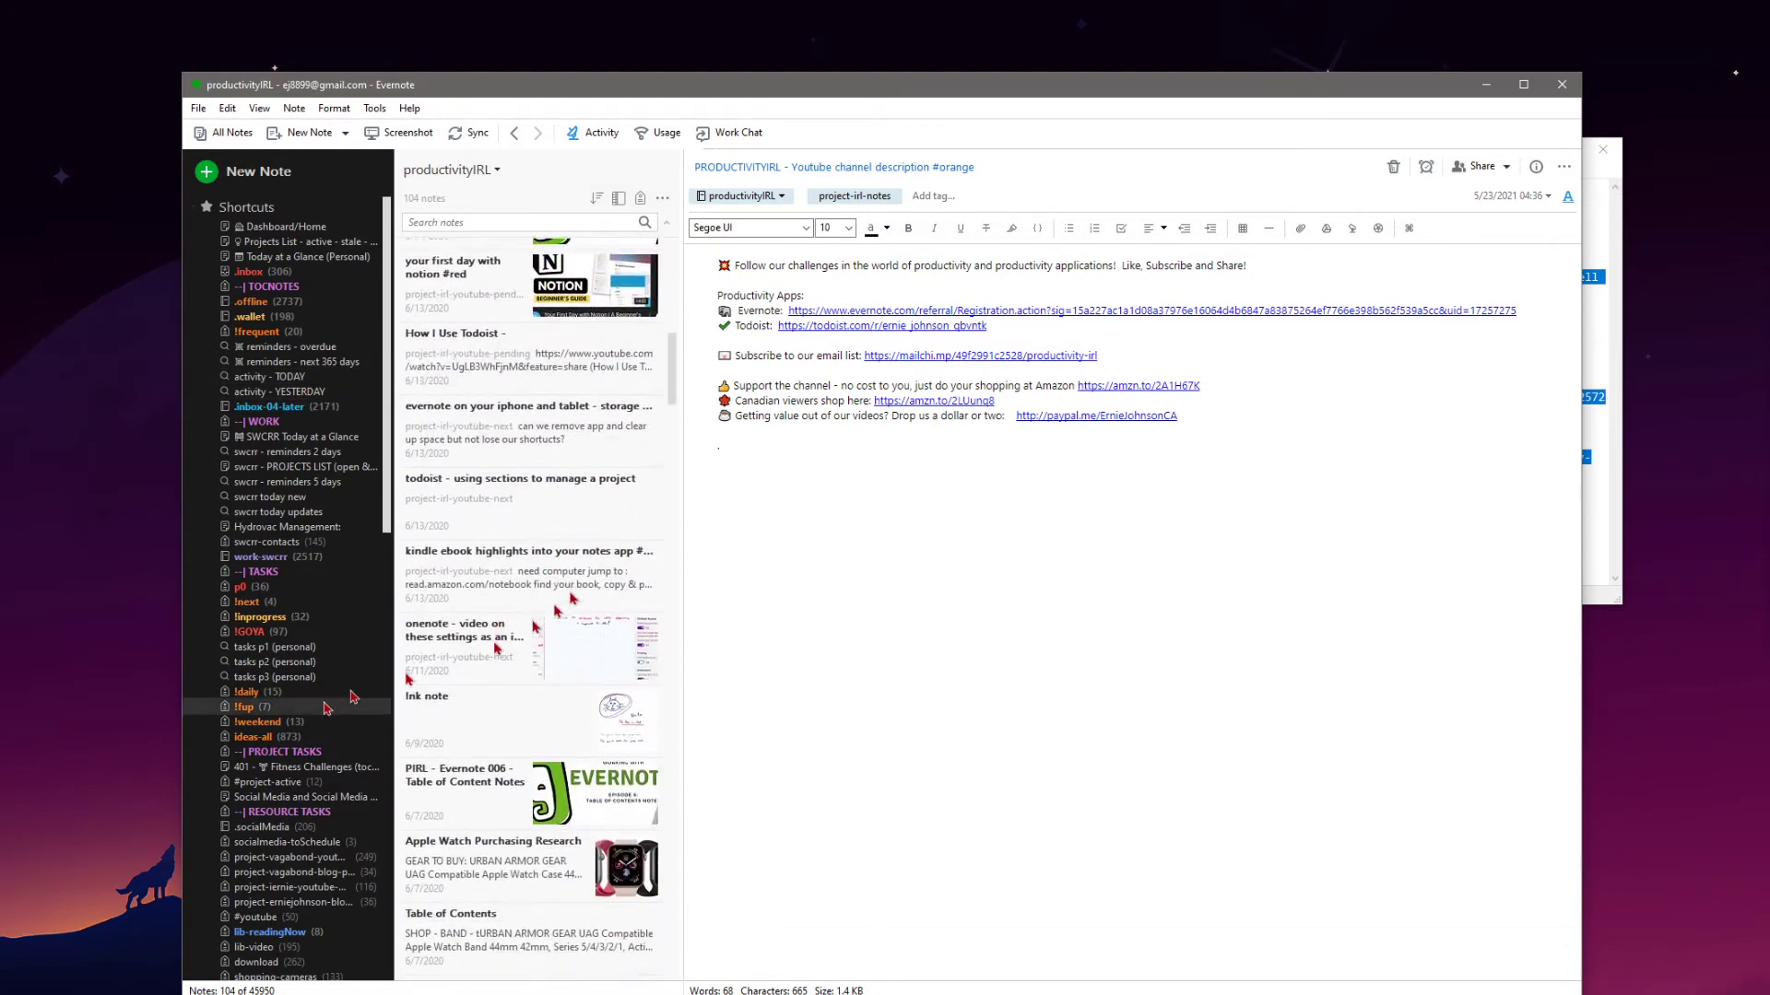
scroll(324, 707, down, 10)
scroll(324, 707, down, 5)
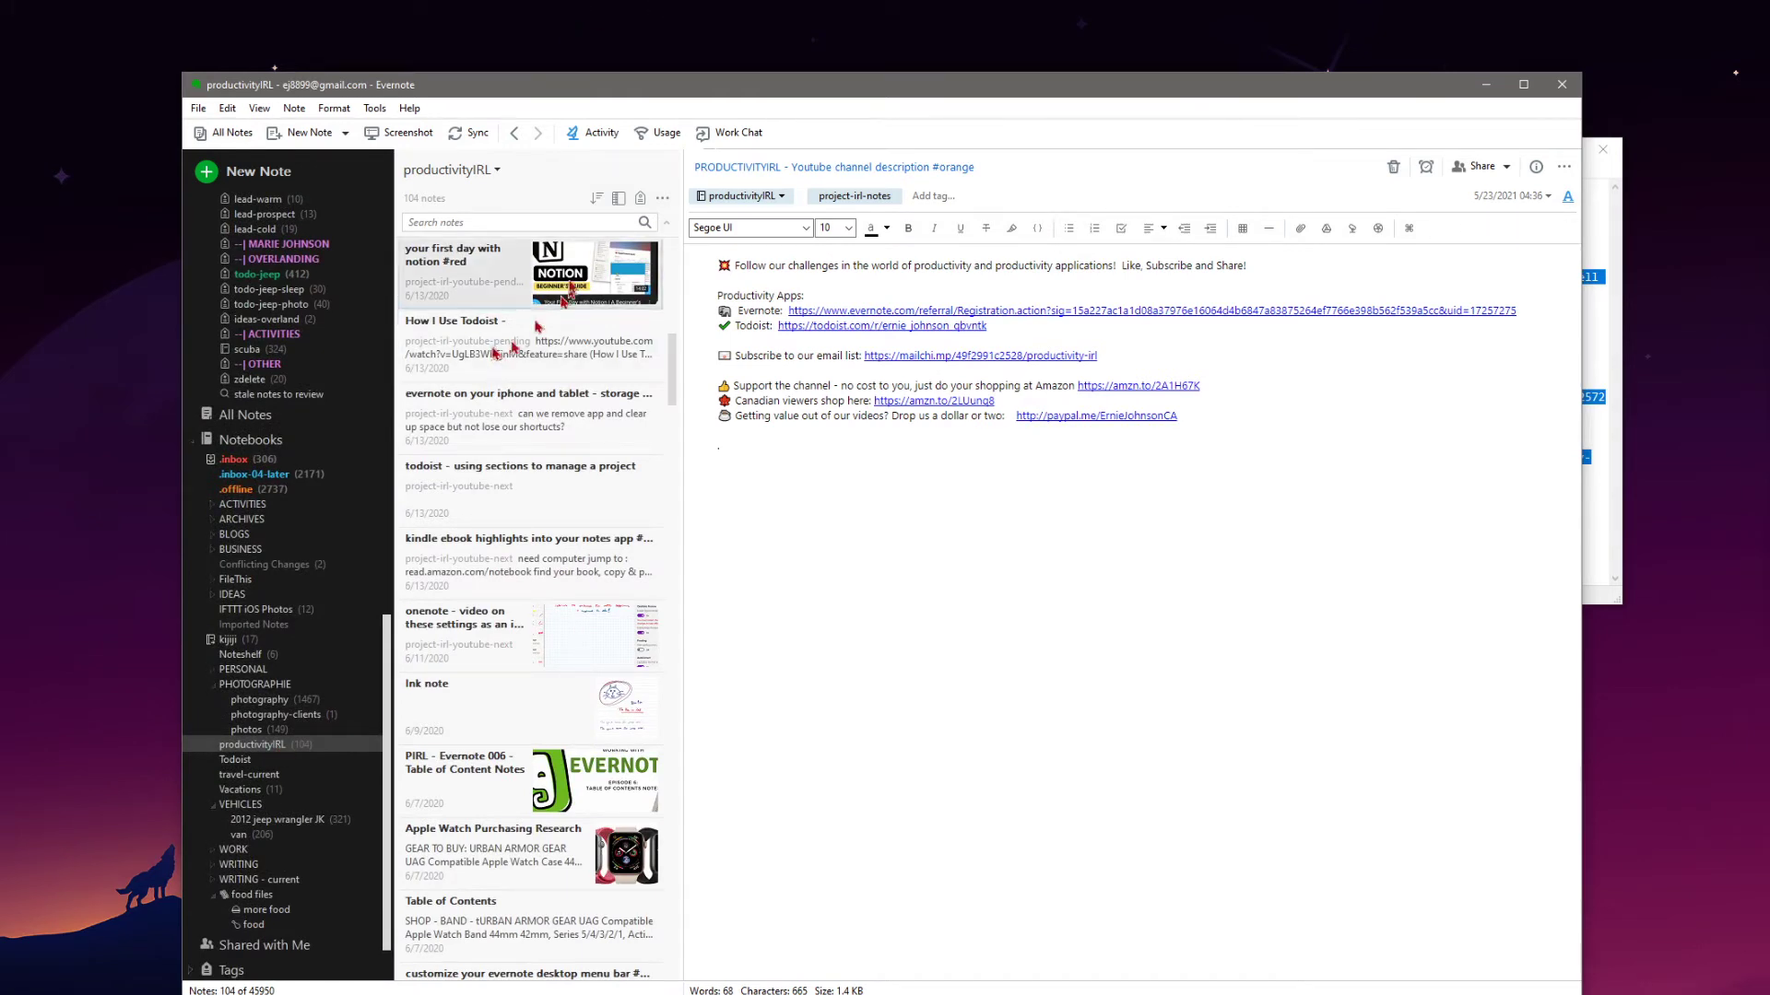
click(596, 199)
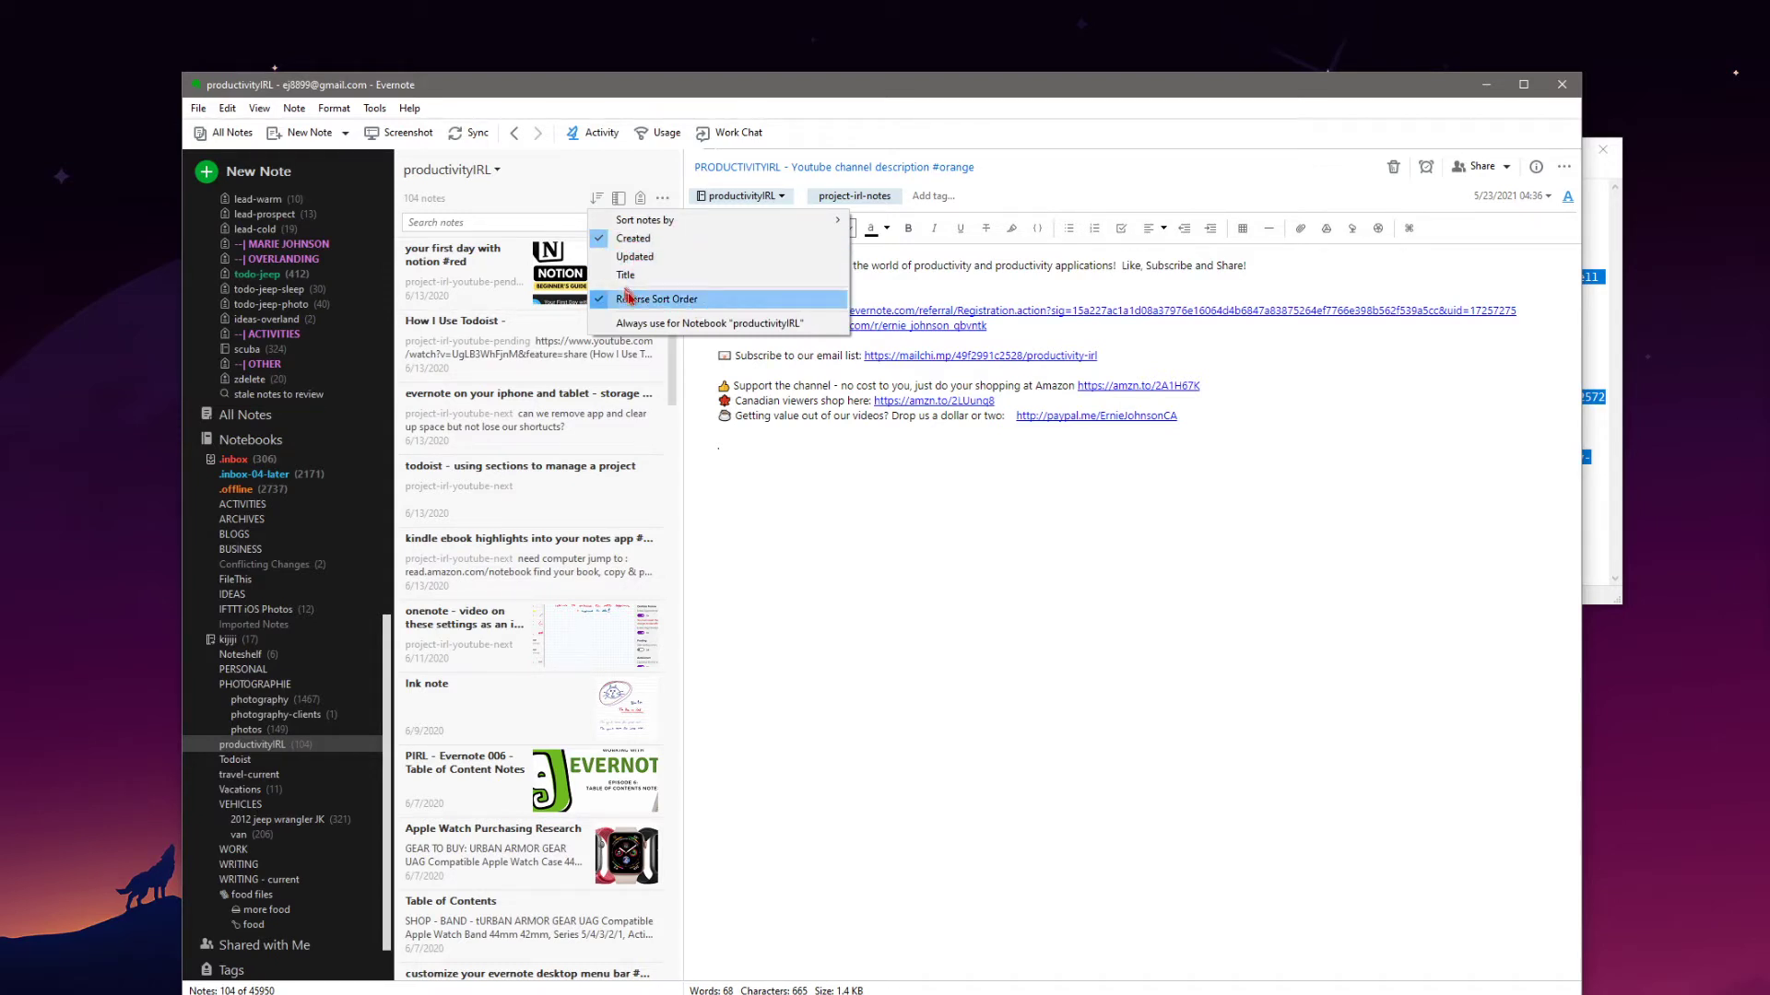
click(721, 530)
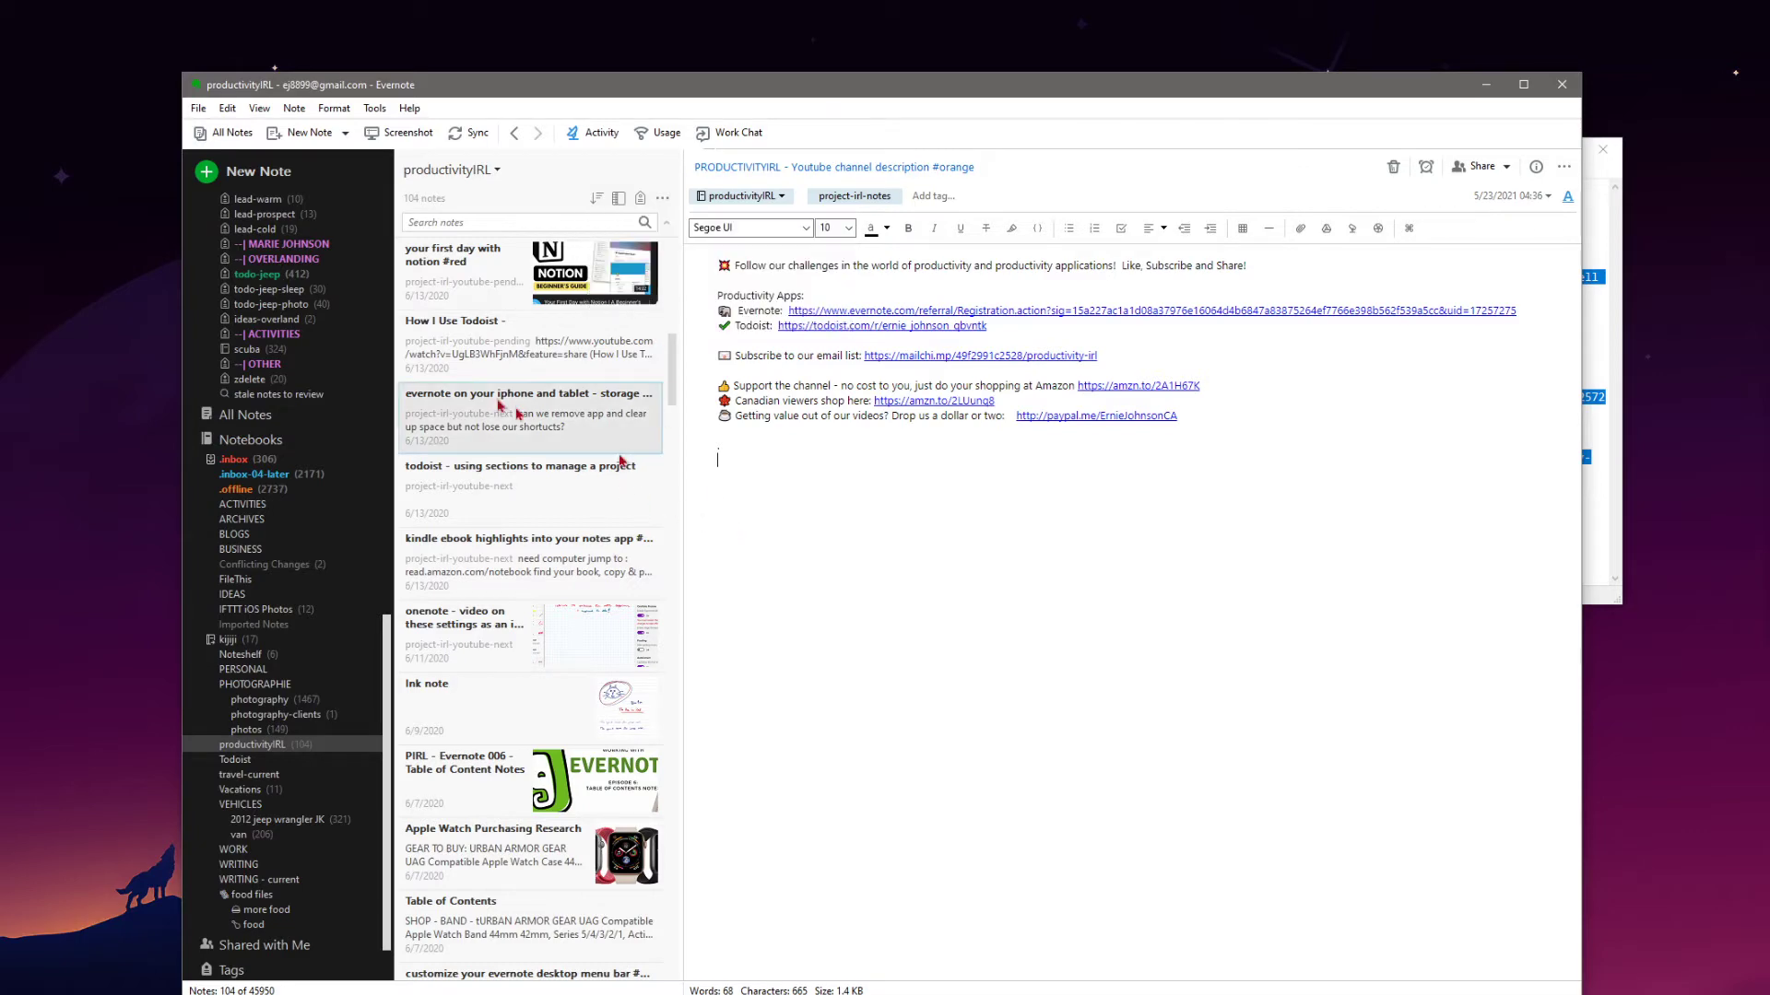
- View the new note and the Youtube channel description note in turn, and check the sort setting for always applying to this notebook
scroll(479, 398, up, 10)
click(481, 385)
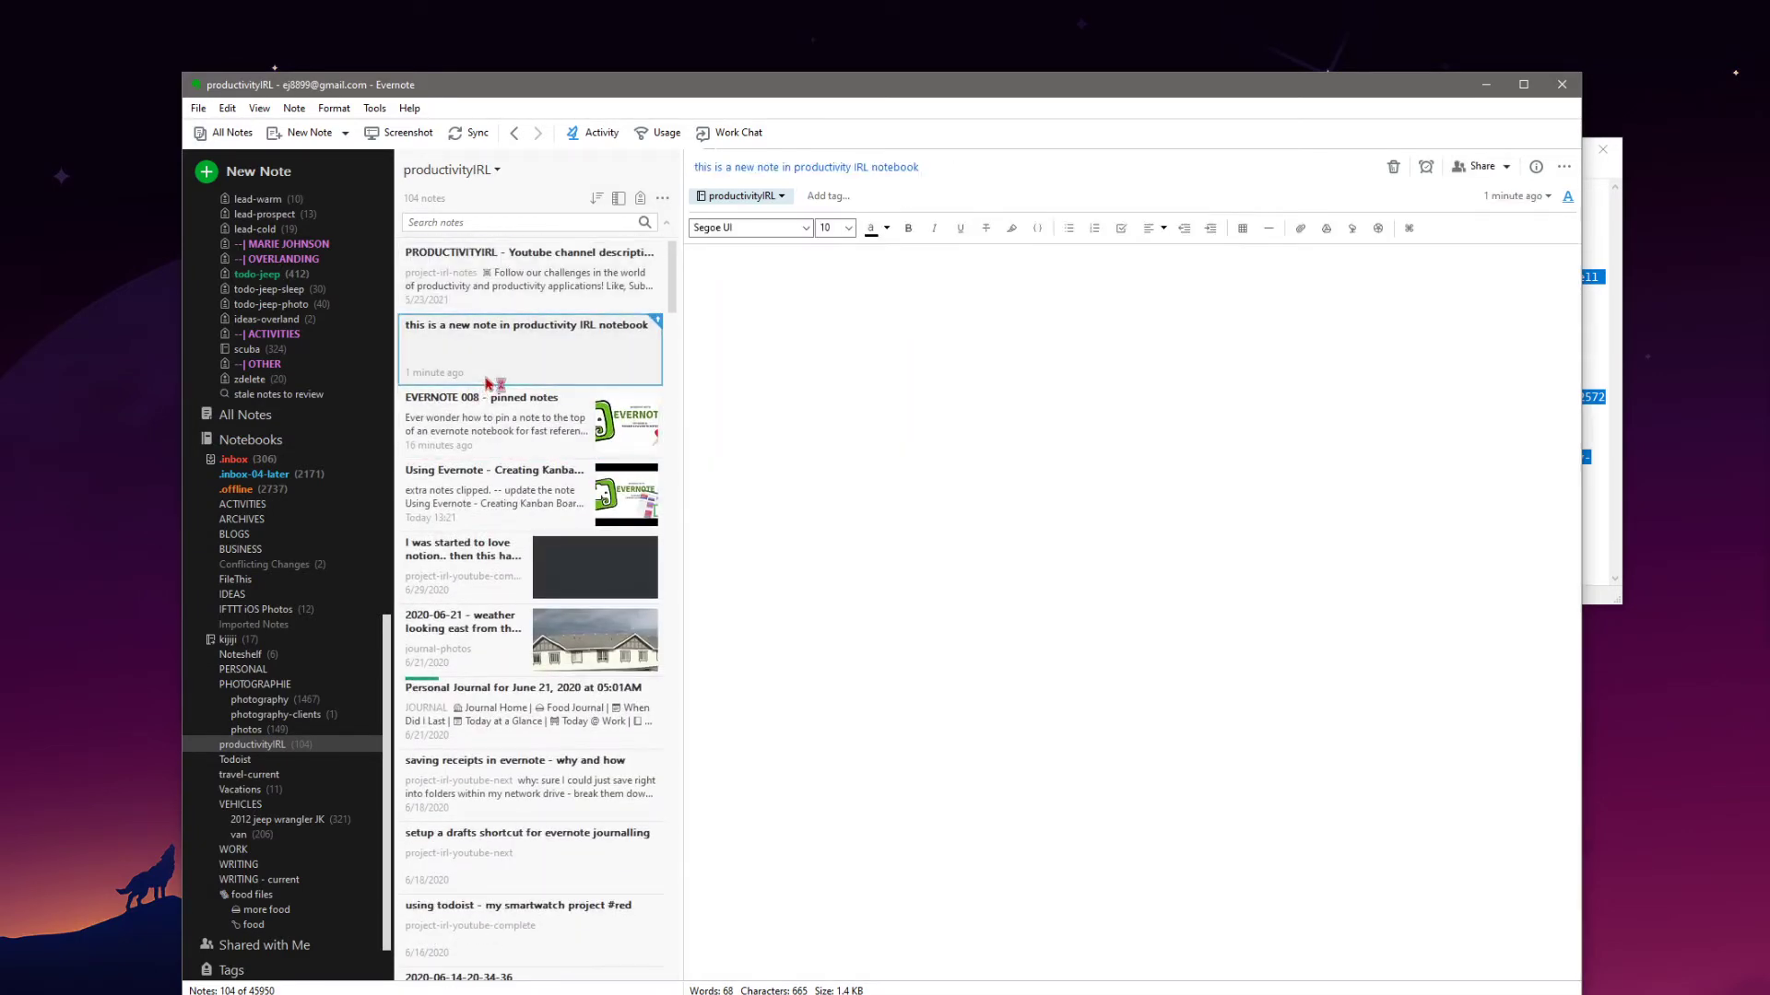
click(550, 289)
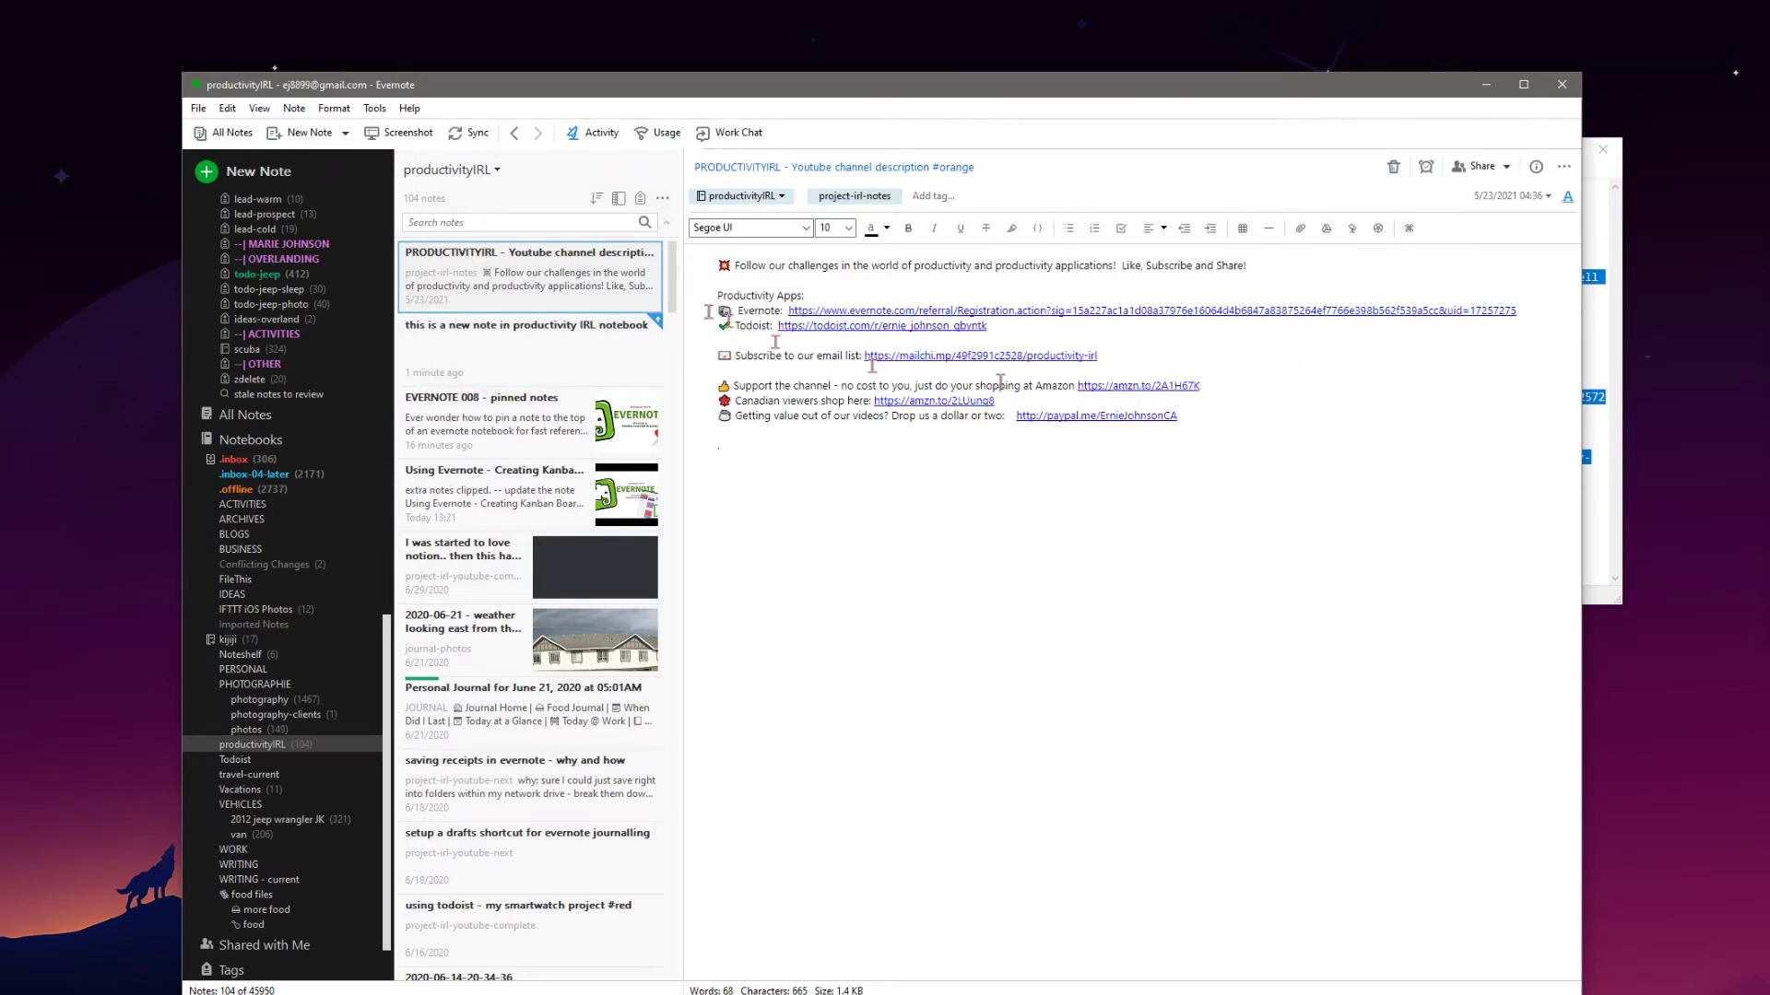
click(595, 199)
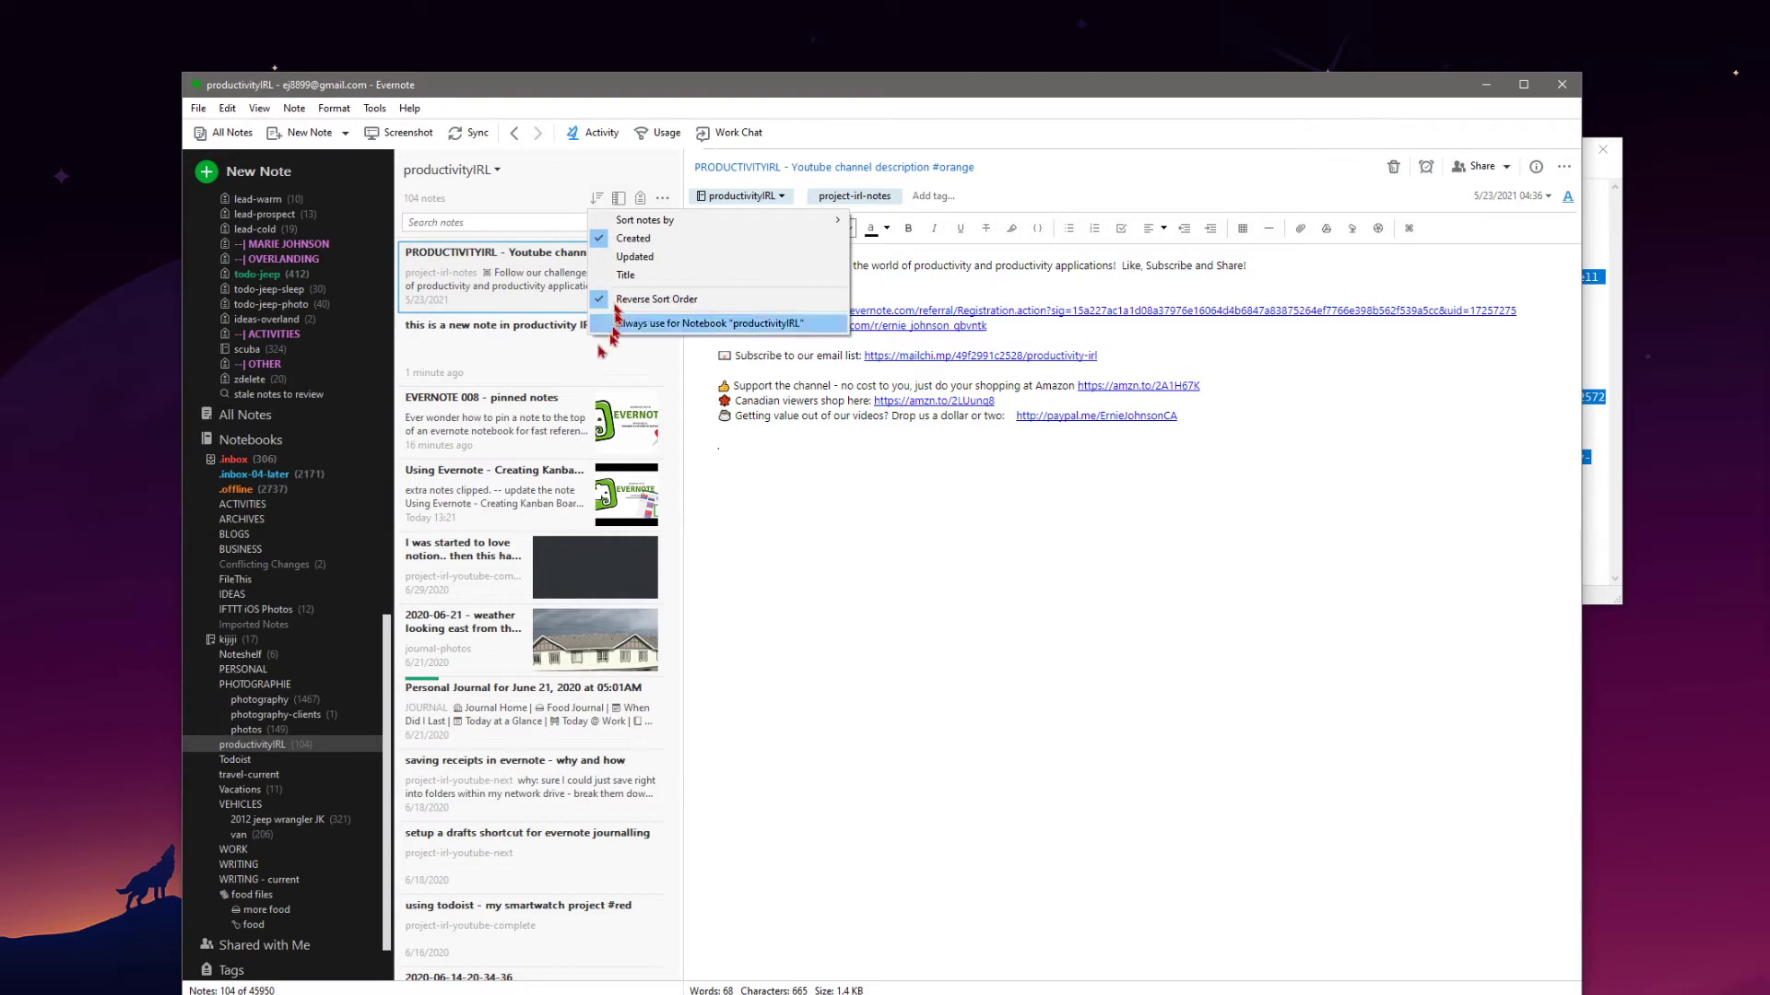
click(504, 293)
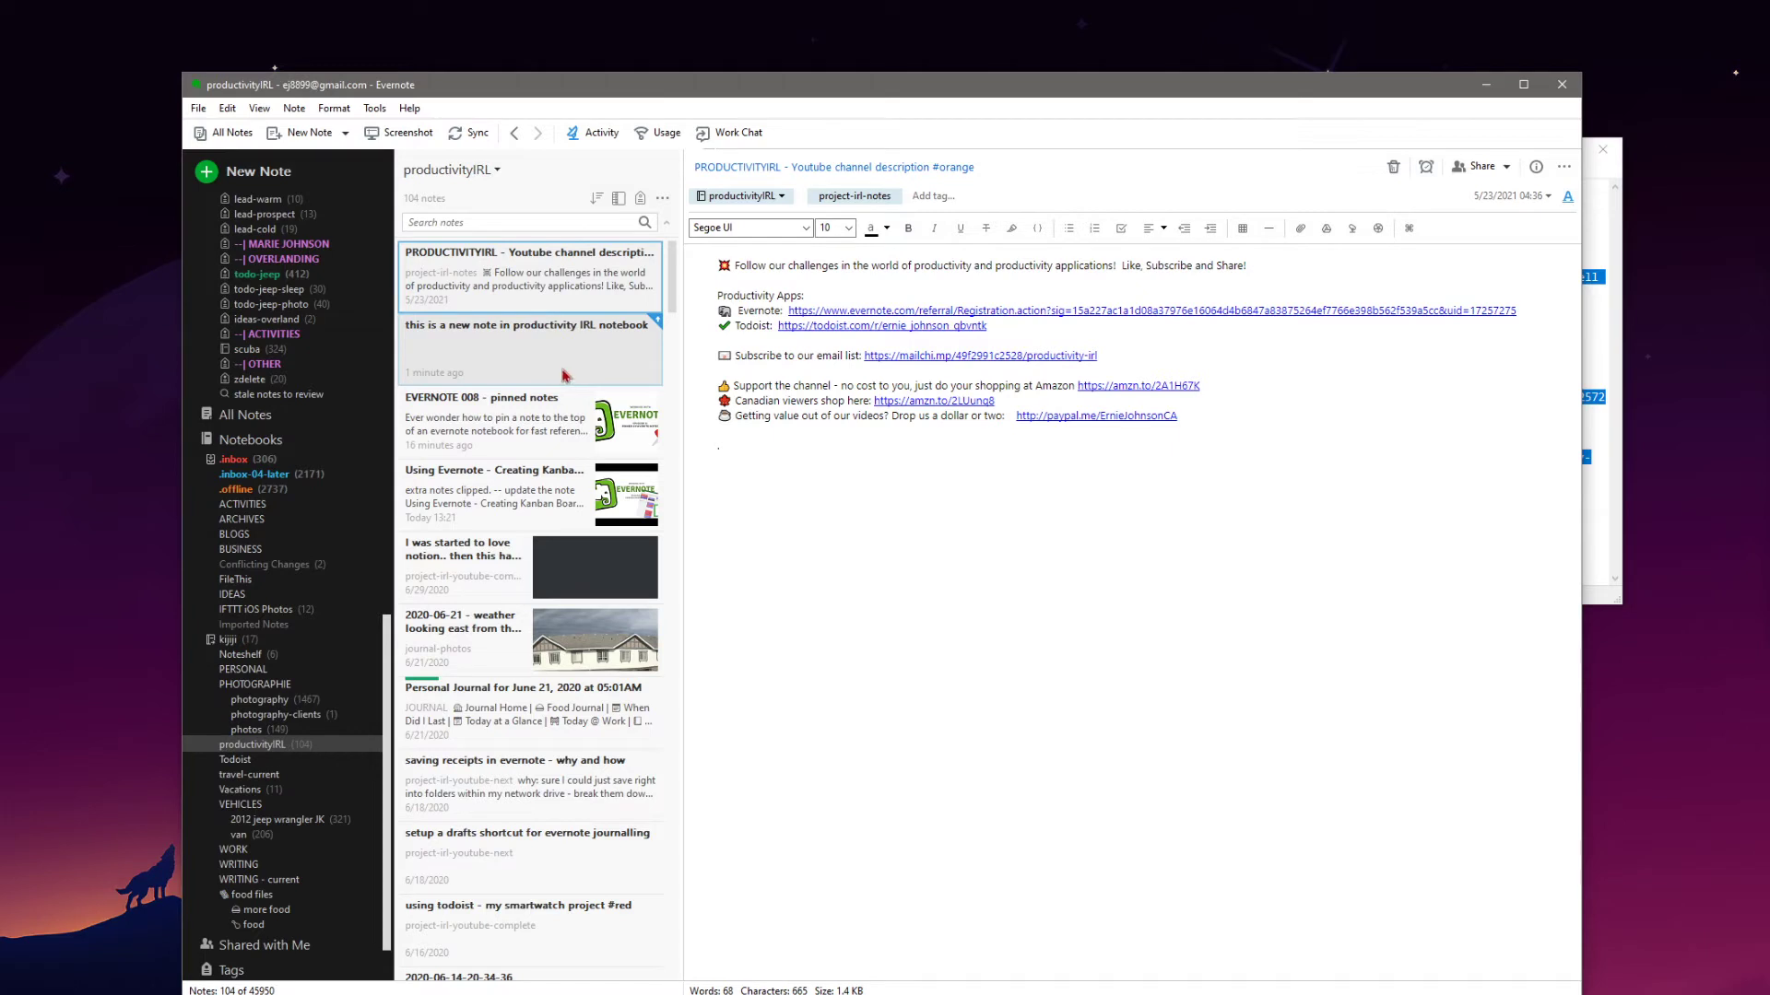
- Show the Youtube channel description note's created date without the time of day, and open that date for editing
click(1550, 195)
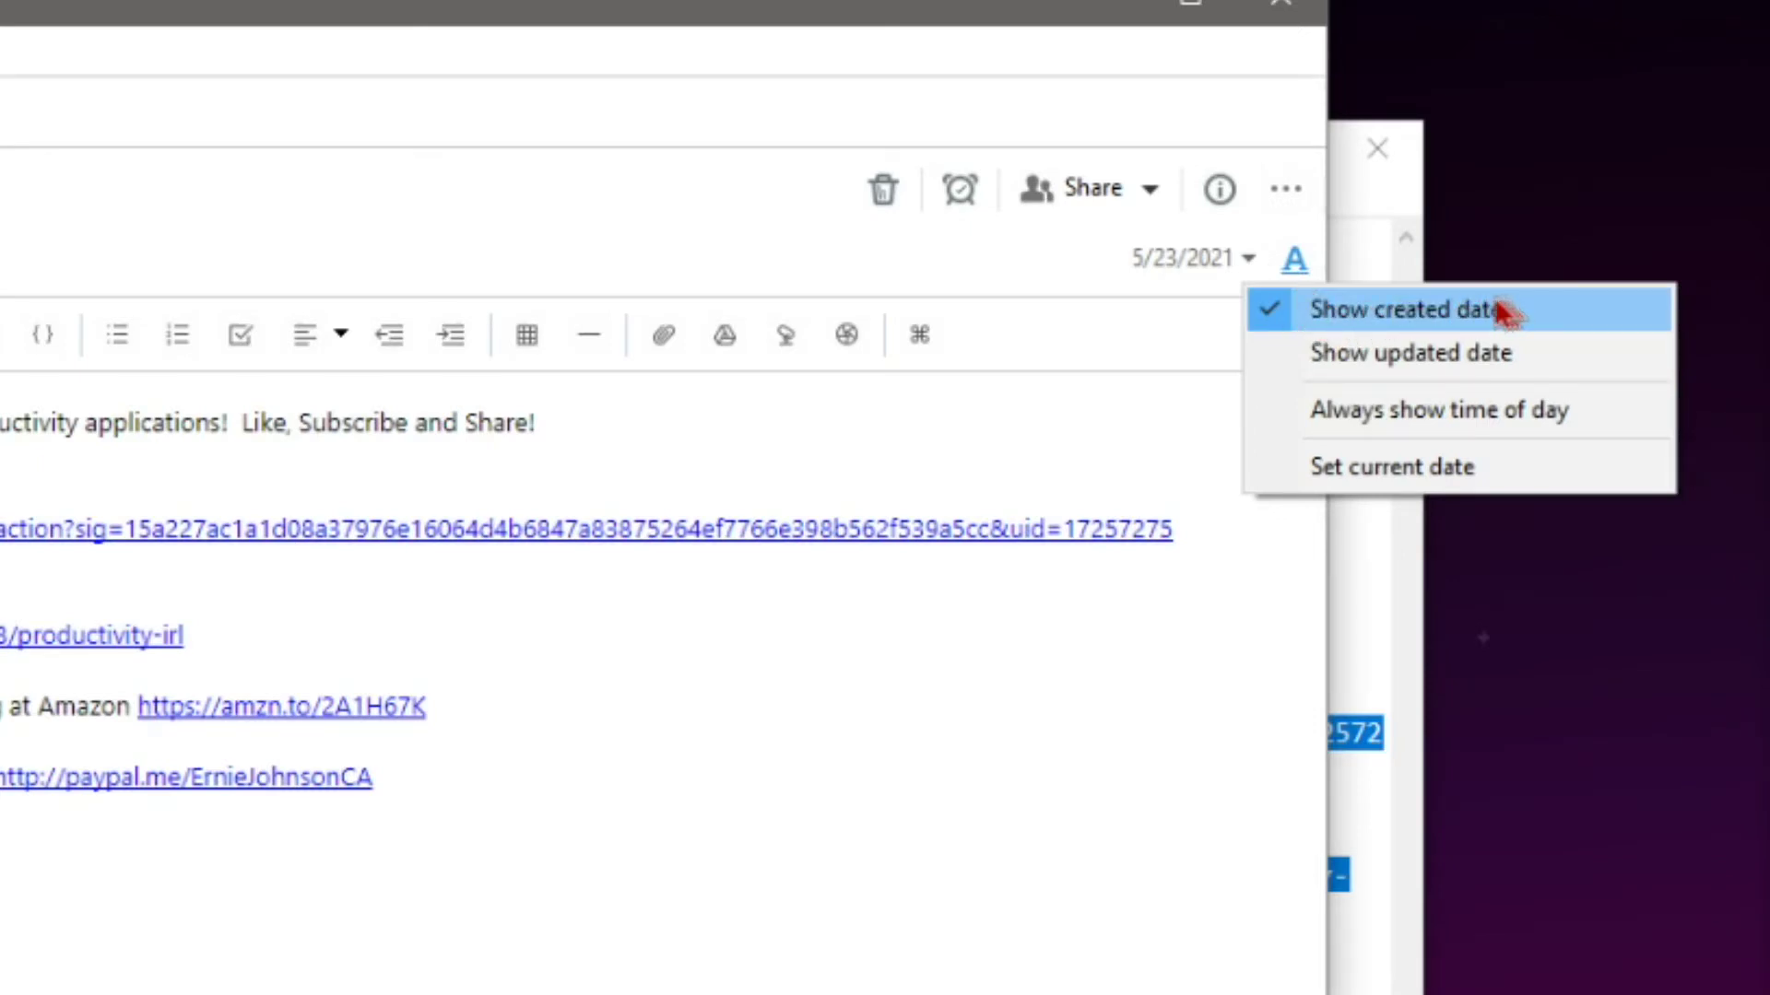
click(1206, 268)
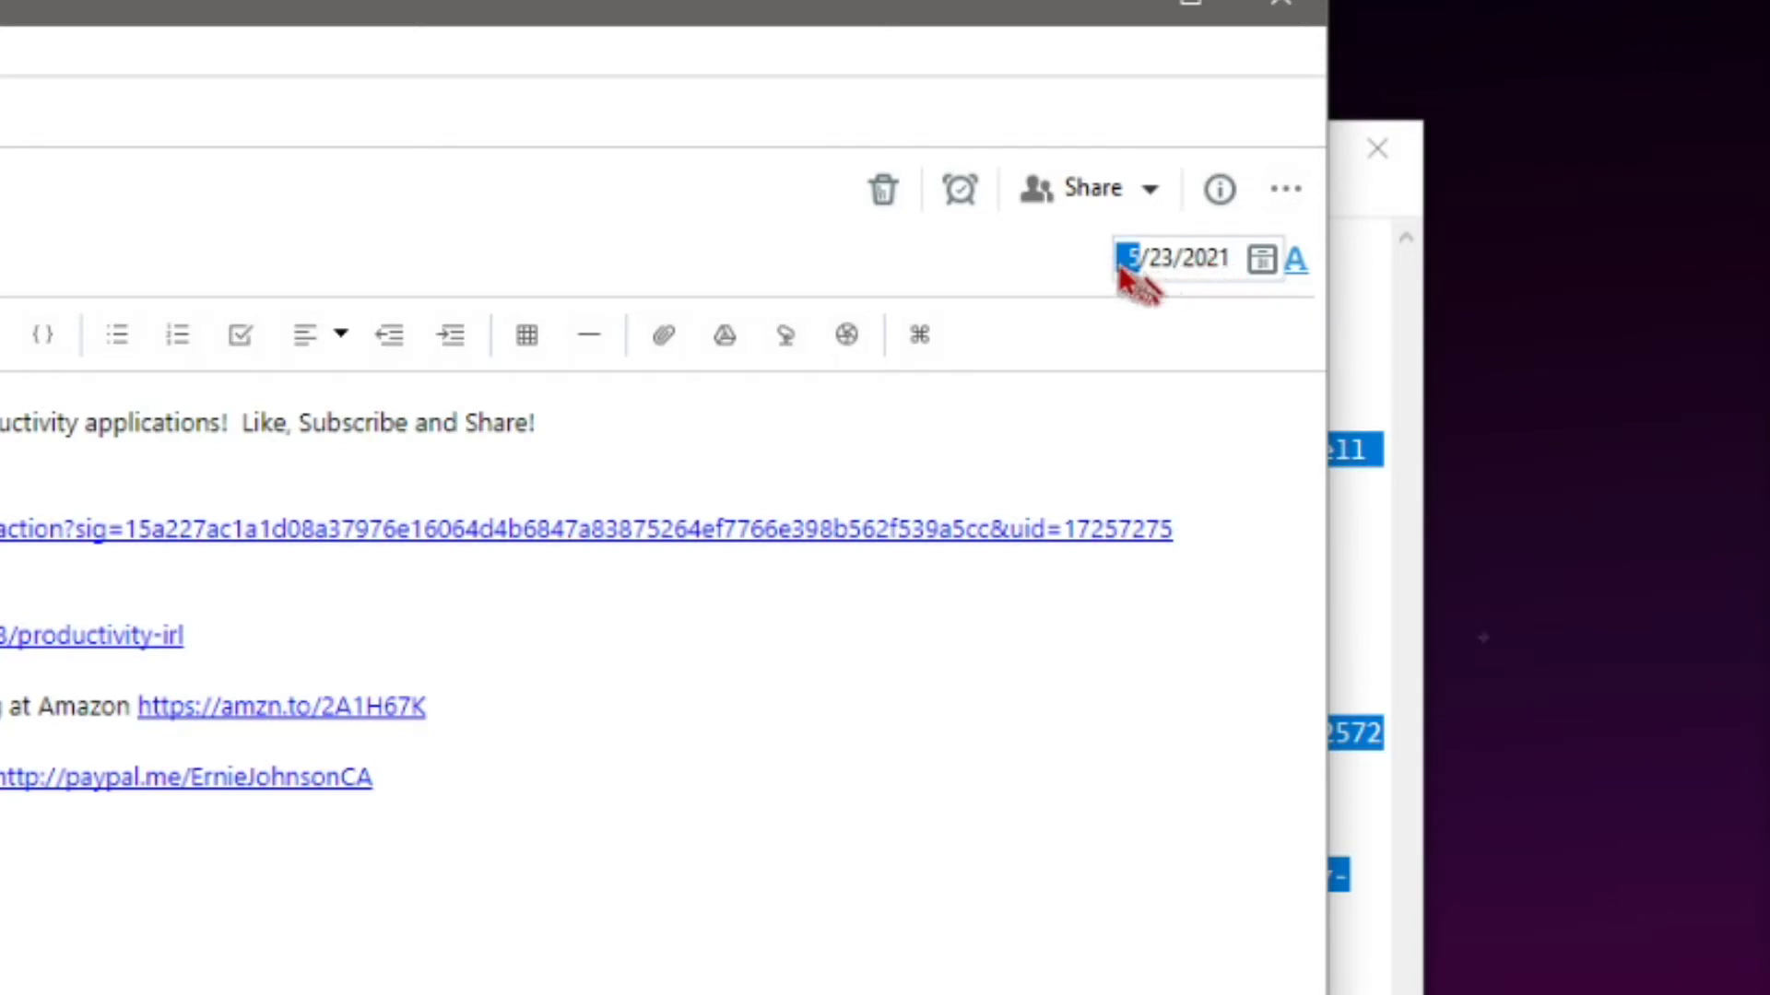
click(1219, 270)
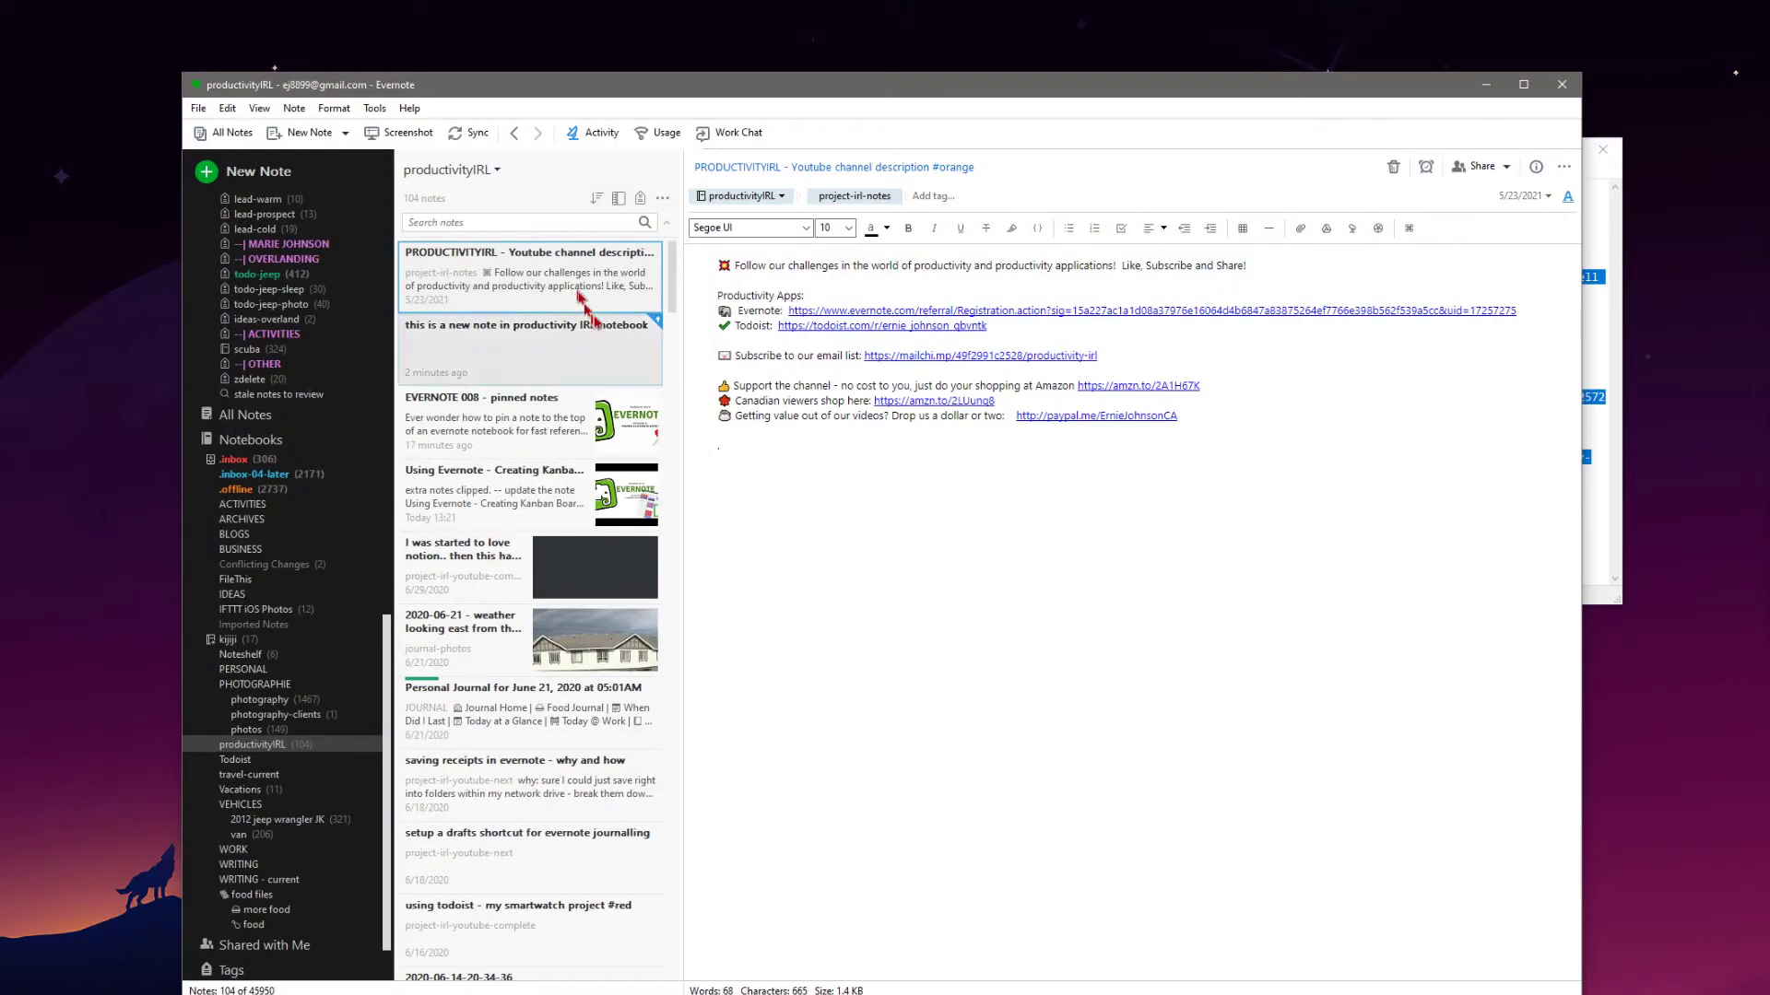
- Change the year in the Youtube channel description note's created date, keeping 5/23, and select the new note below it
scroll(533, 794, down, 8)
scroll(533, 795, up, 10)
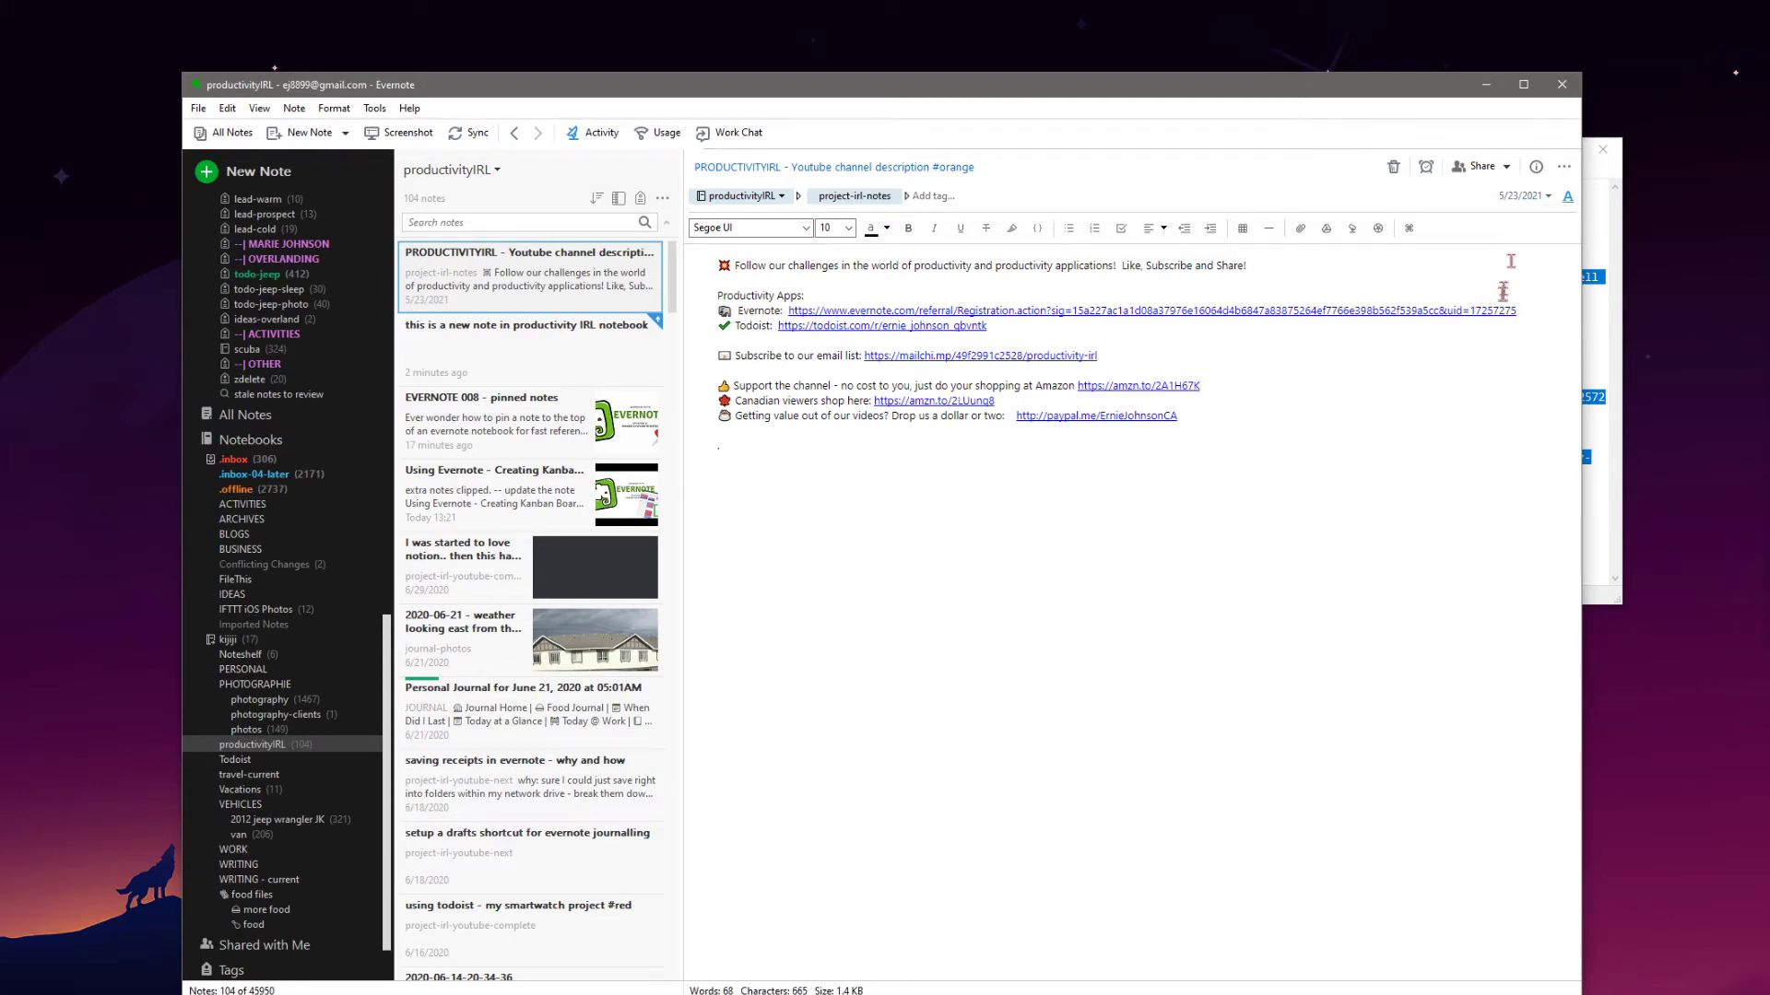
click(1537, 198)
key(Return)
click(623, 365)
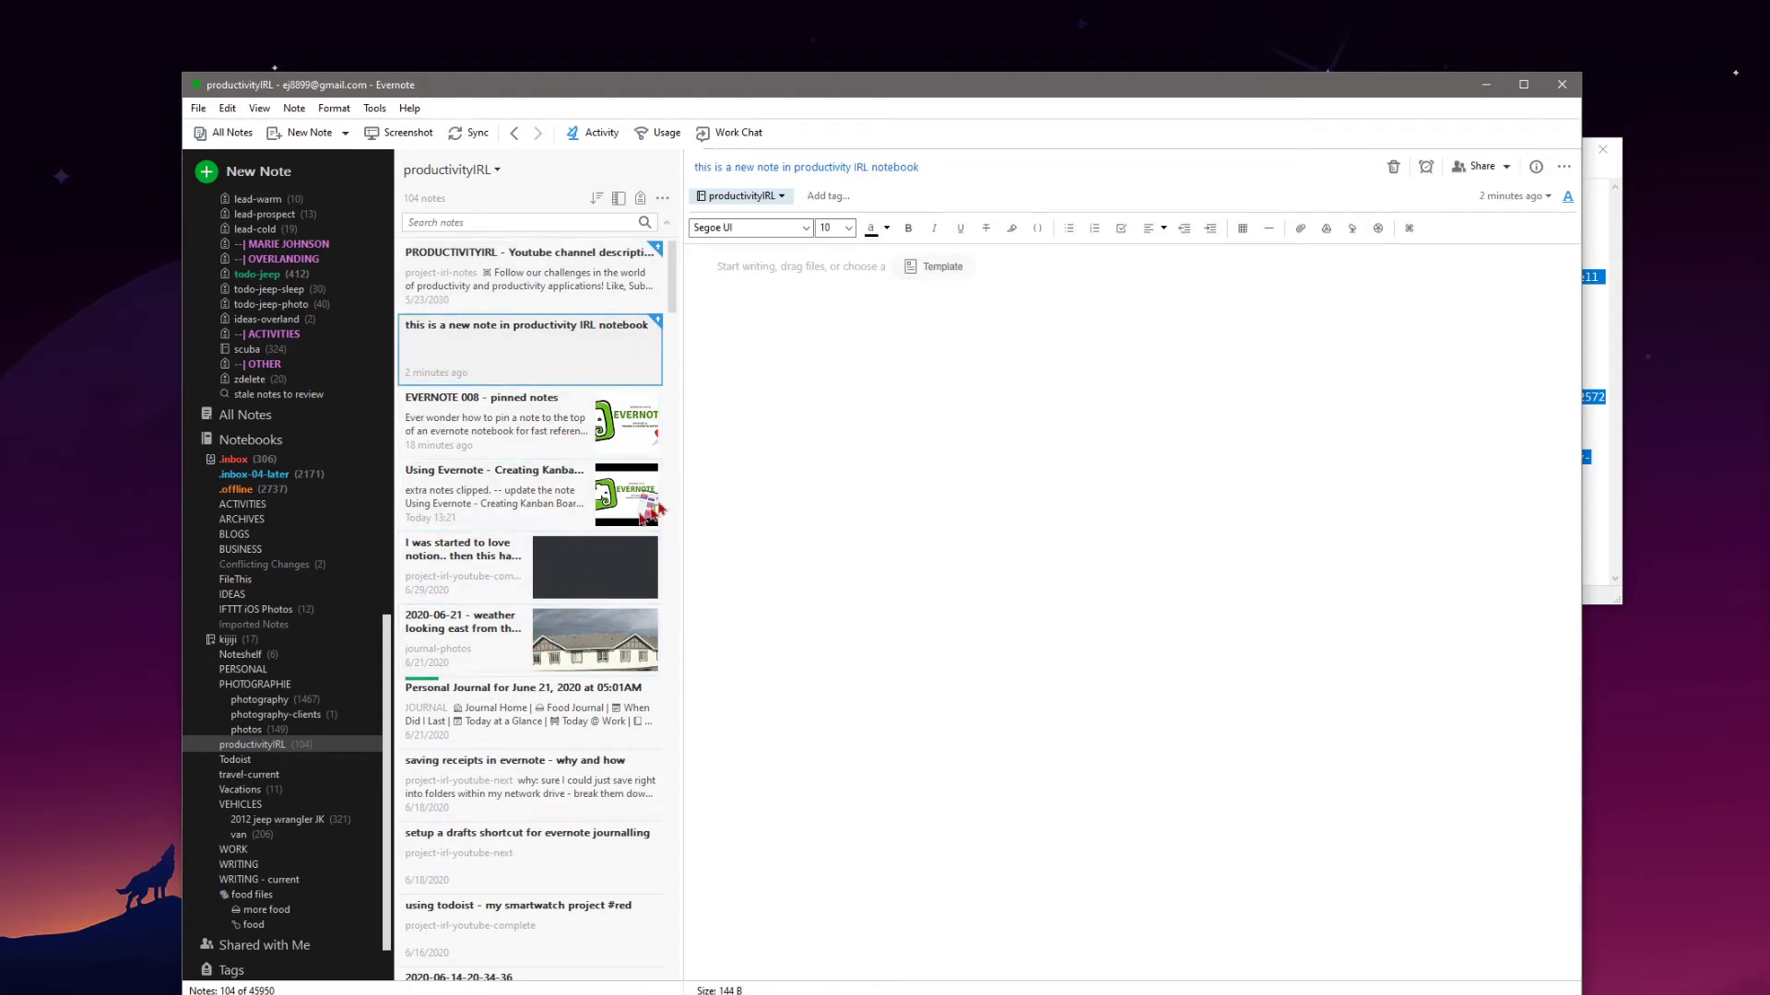
- Set the year of the "I was started to love notion" note's created date to 2031, keeping 6/29
click(516, 562)
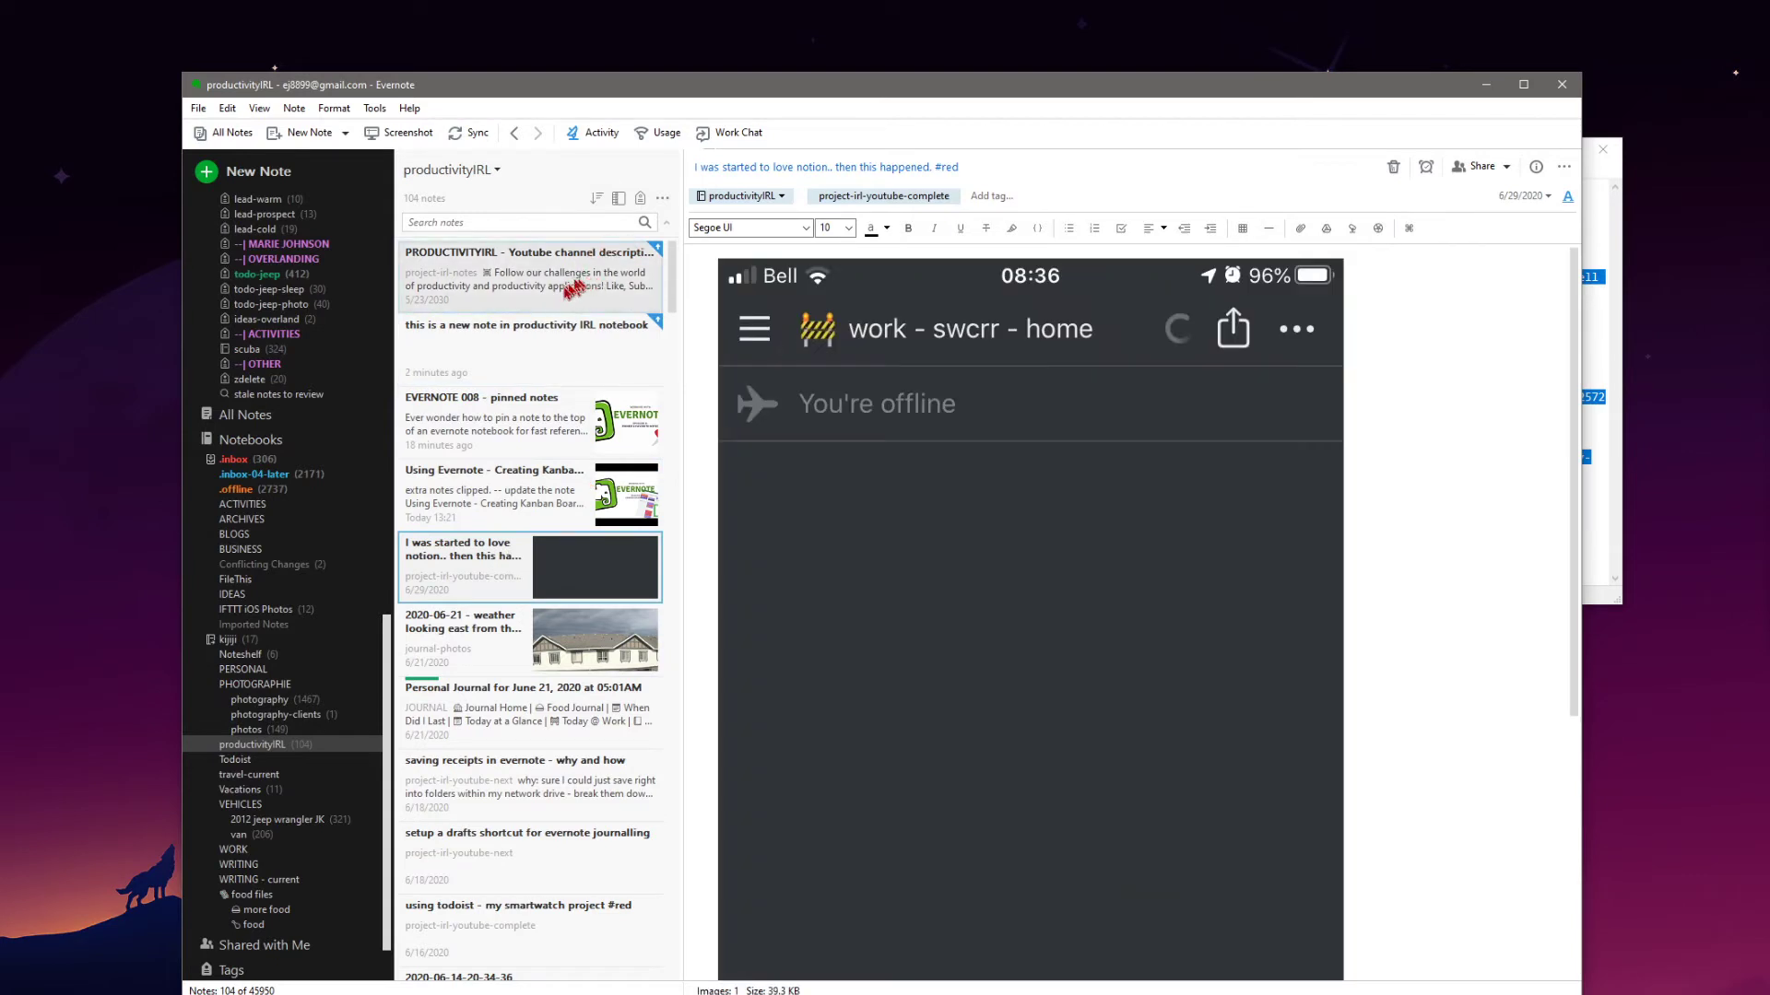
click(517, 287)
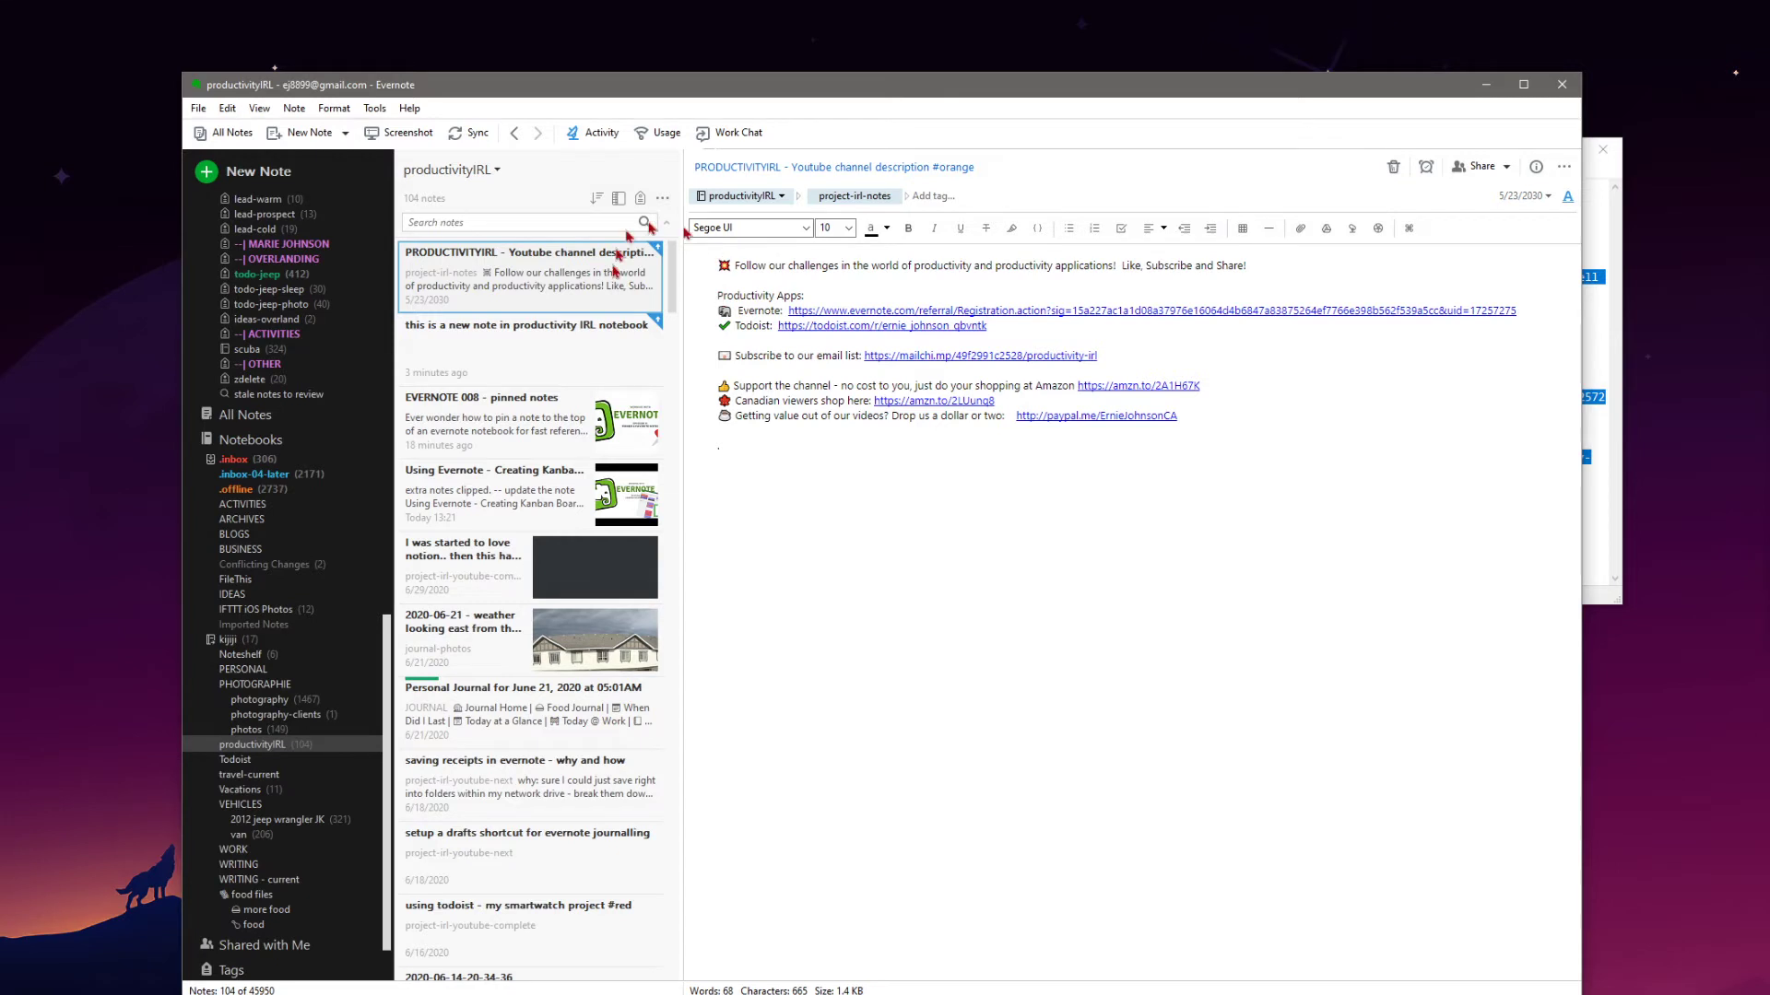
click(424, 583)
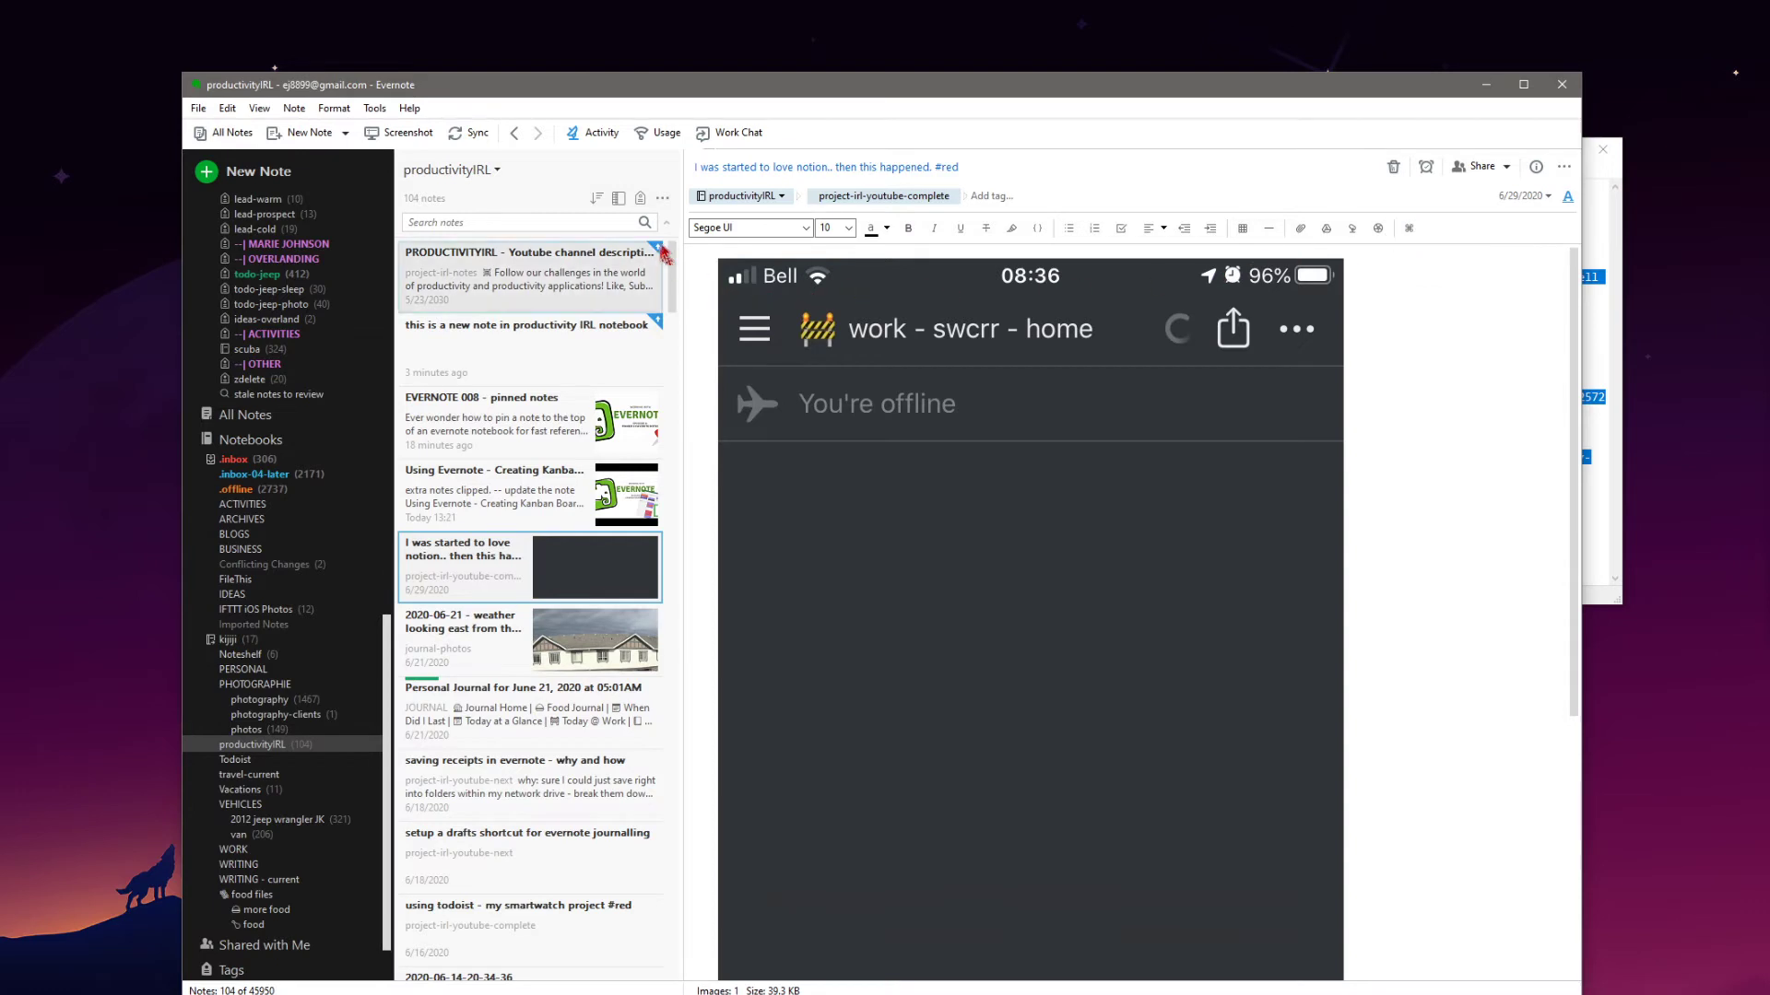
click(1534, 196)
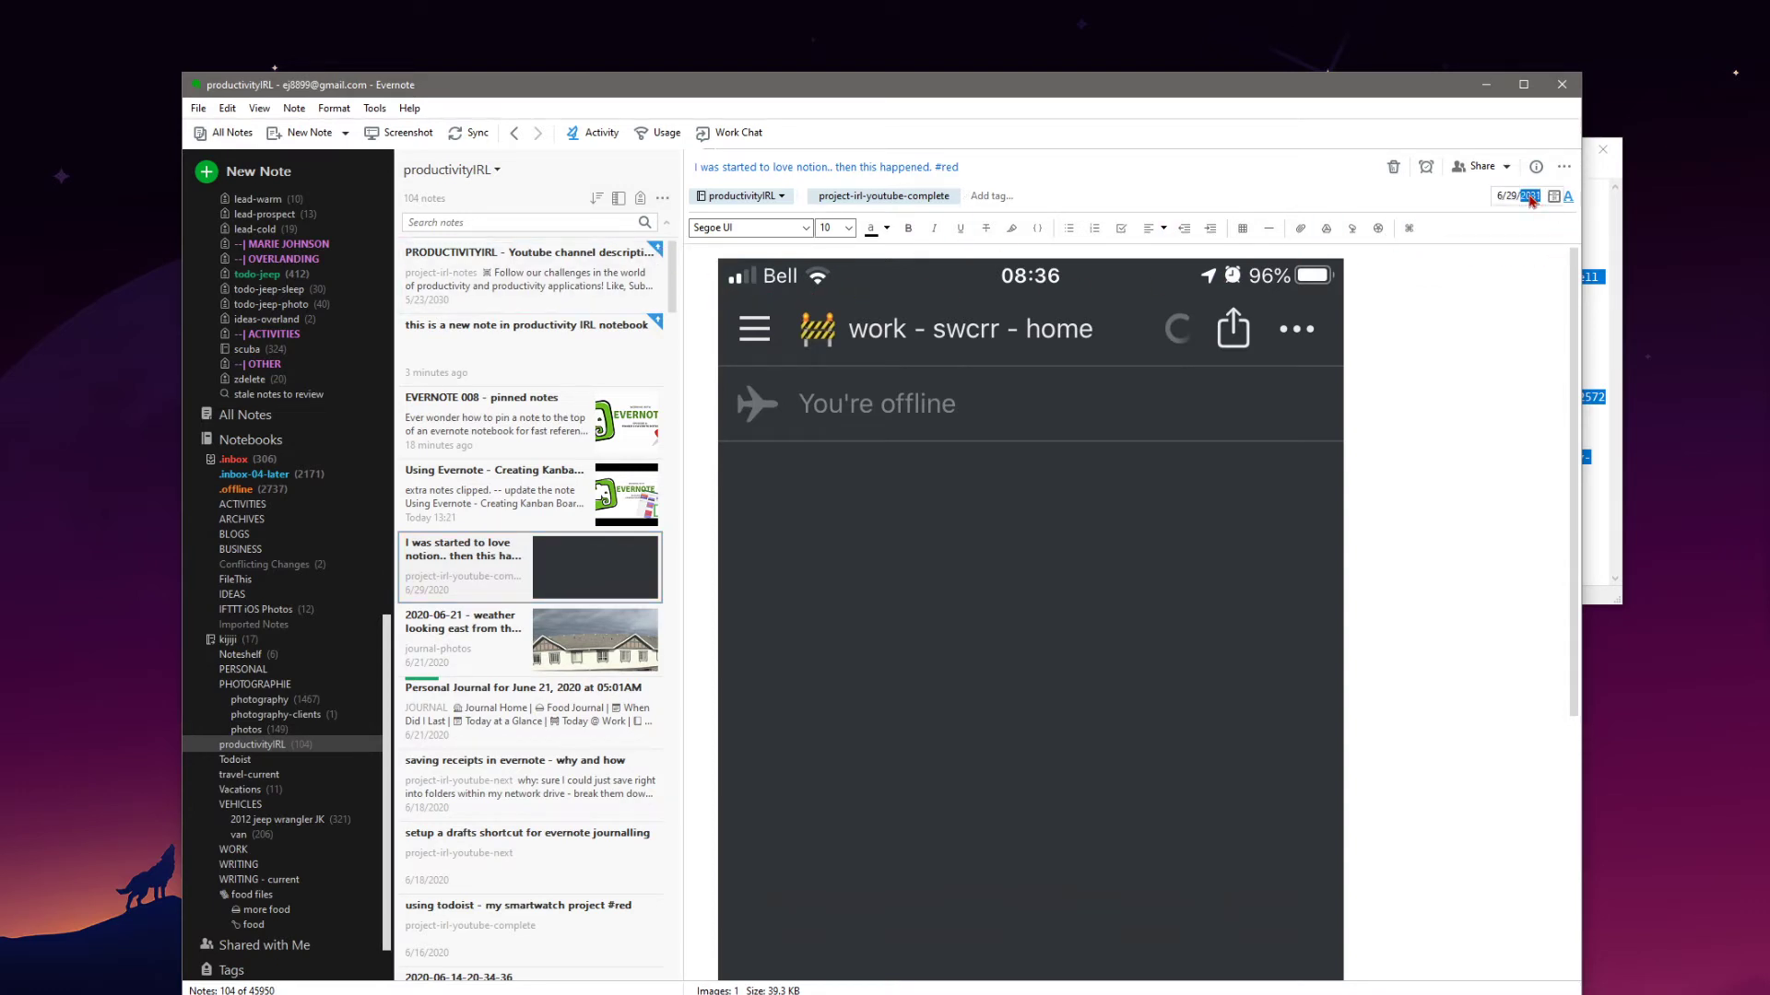
text(2031)
key(Return)
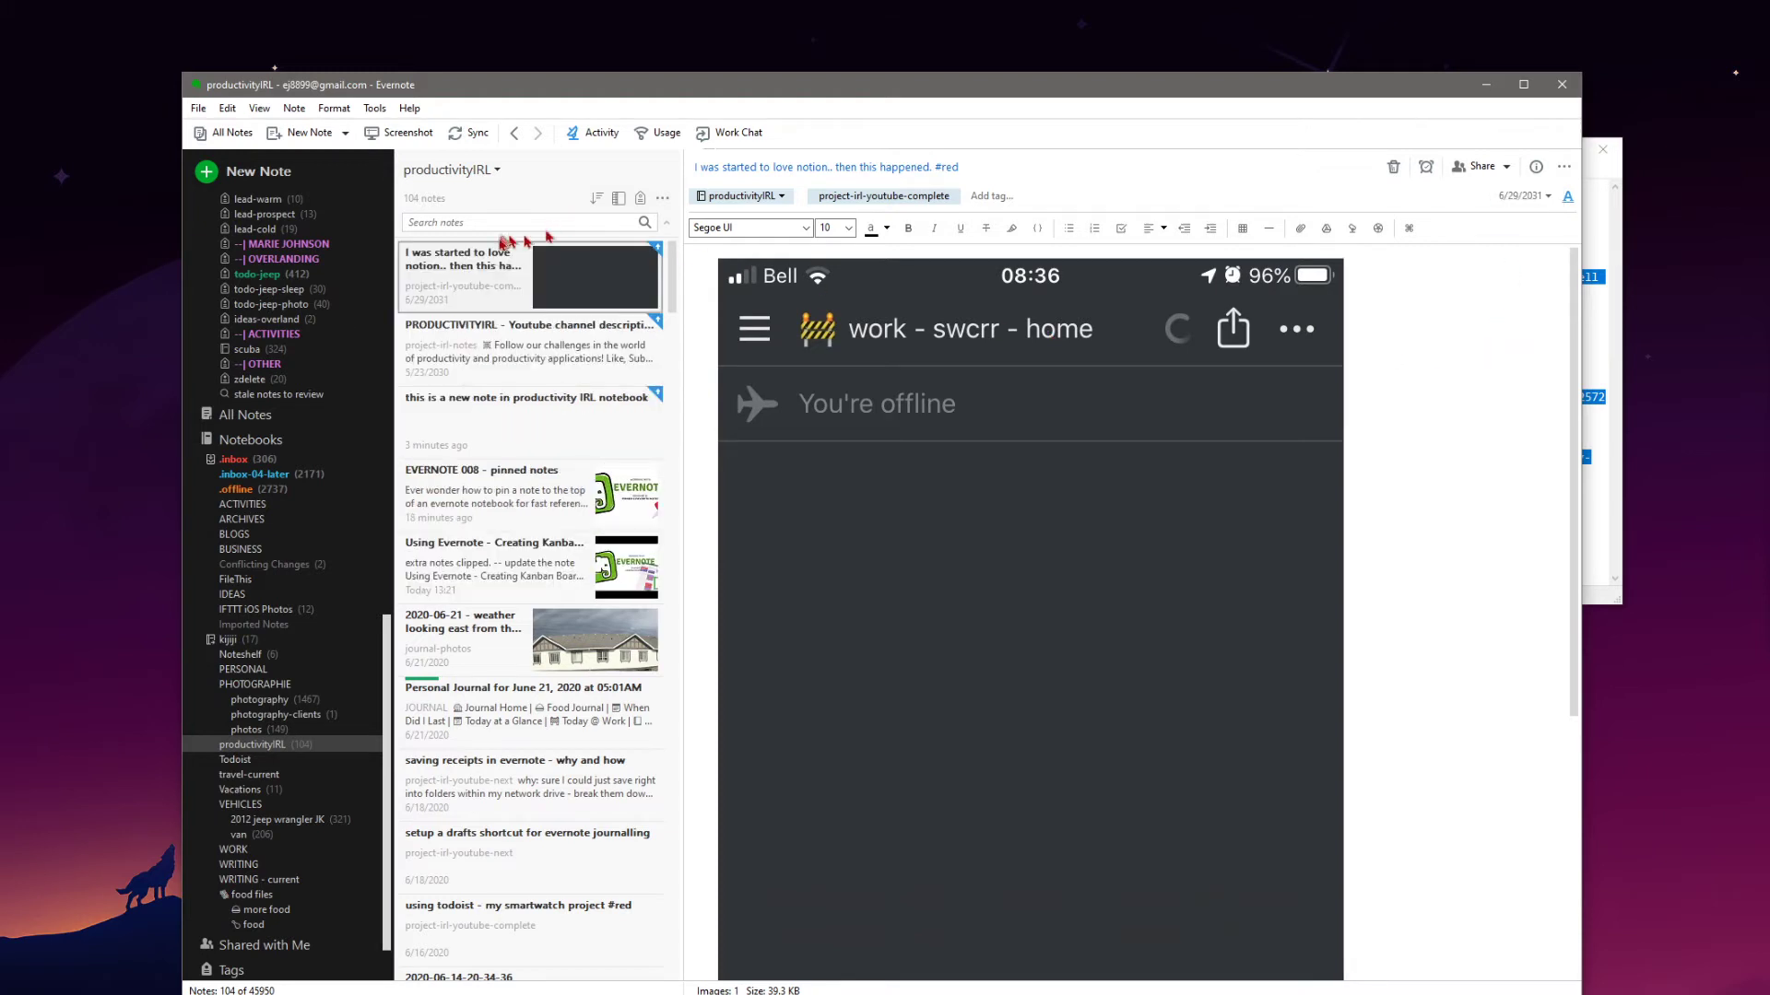
- View the Youtube channel description note, and set the year of the notion note's created date to 2029
click(526, 343)
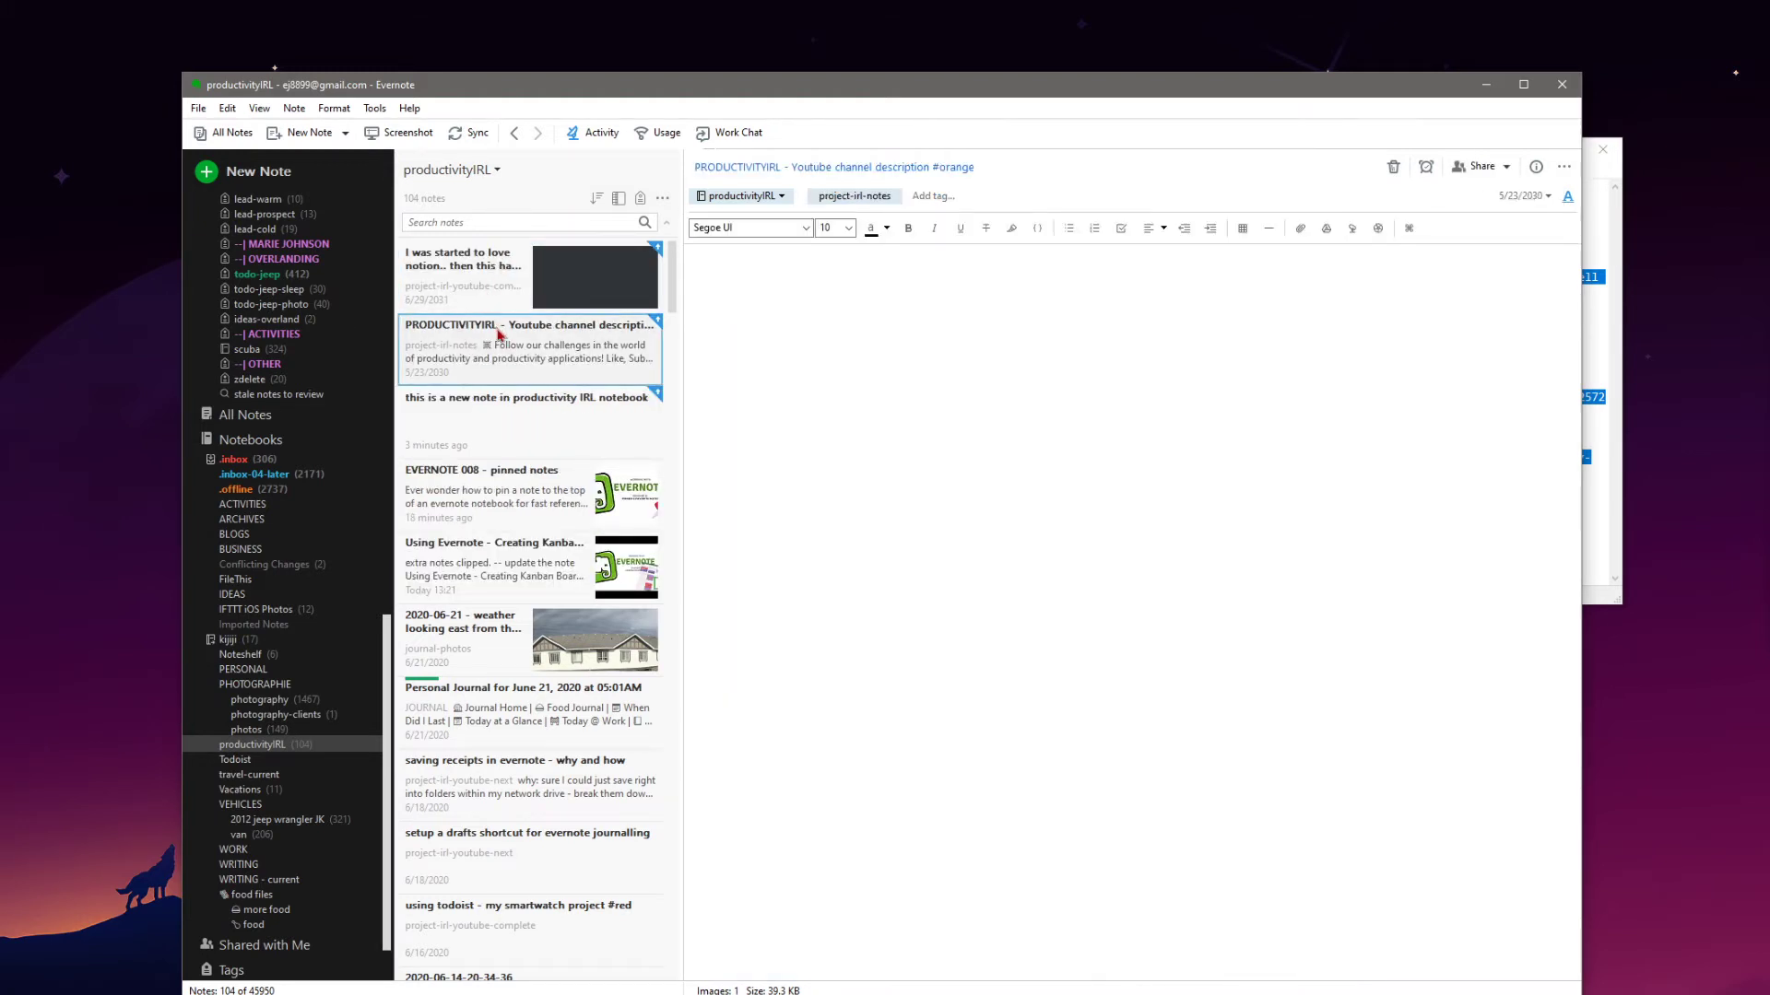
click(480, 272)
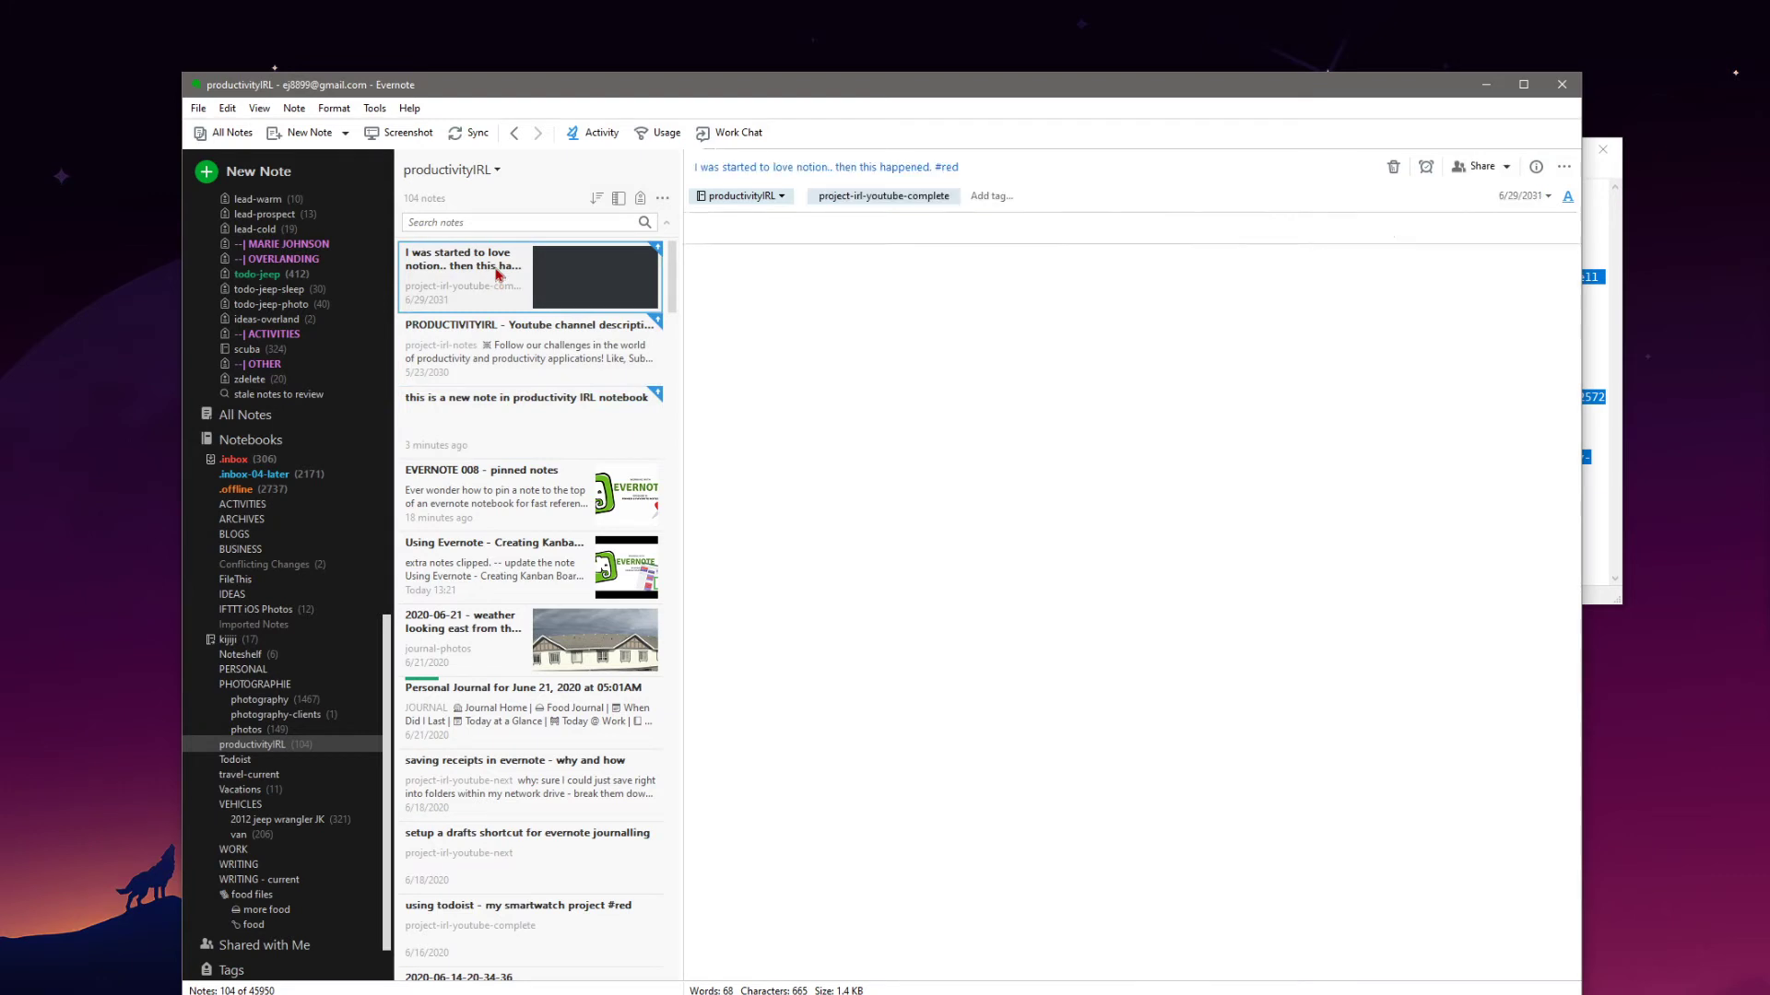
click(1527, 199)
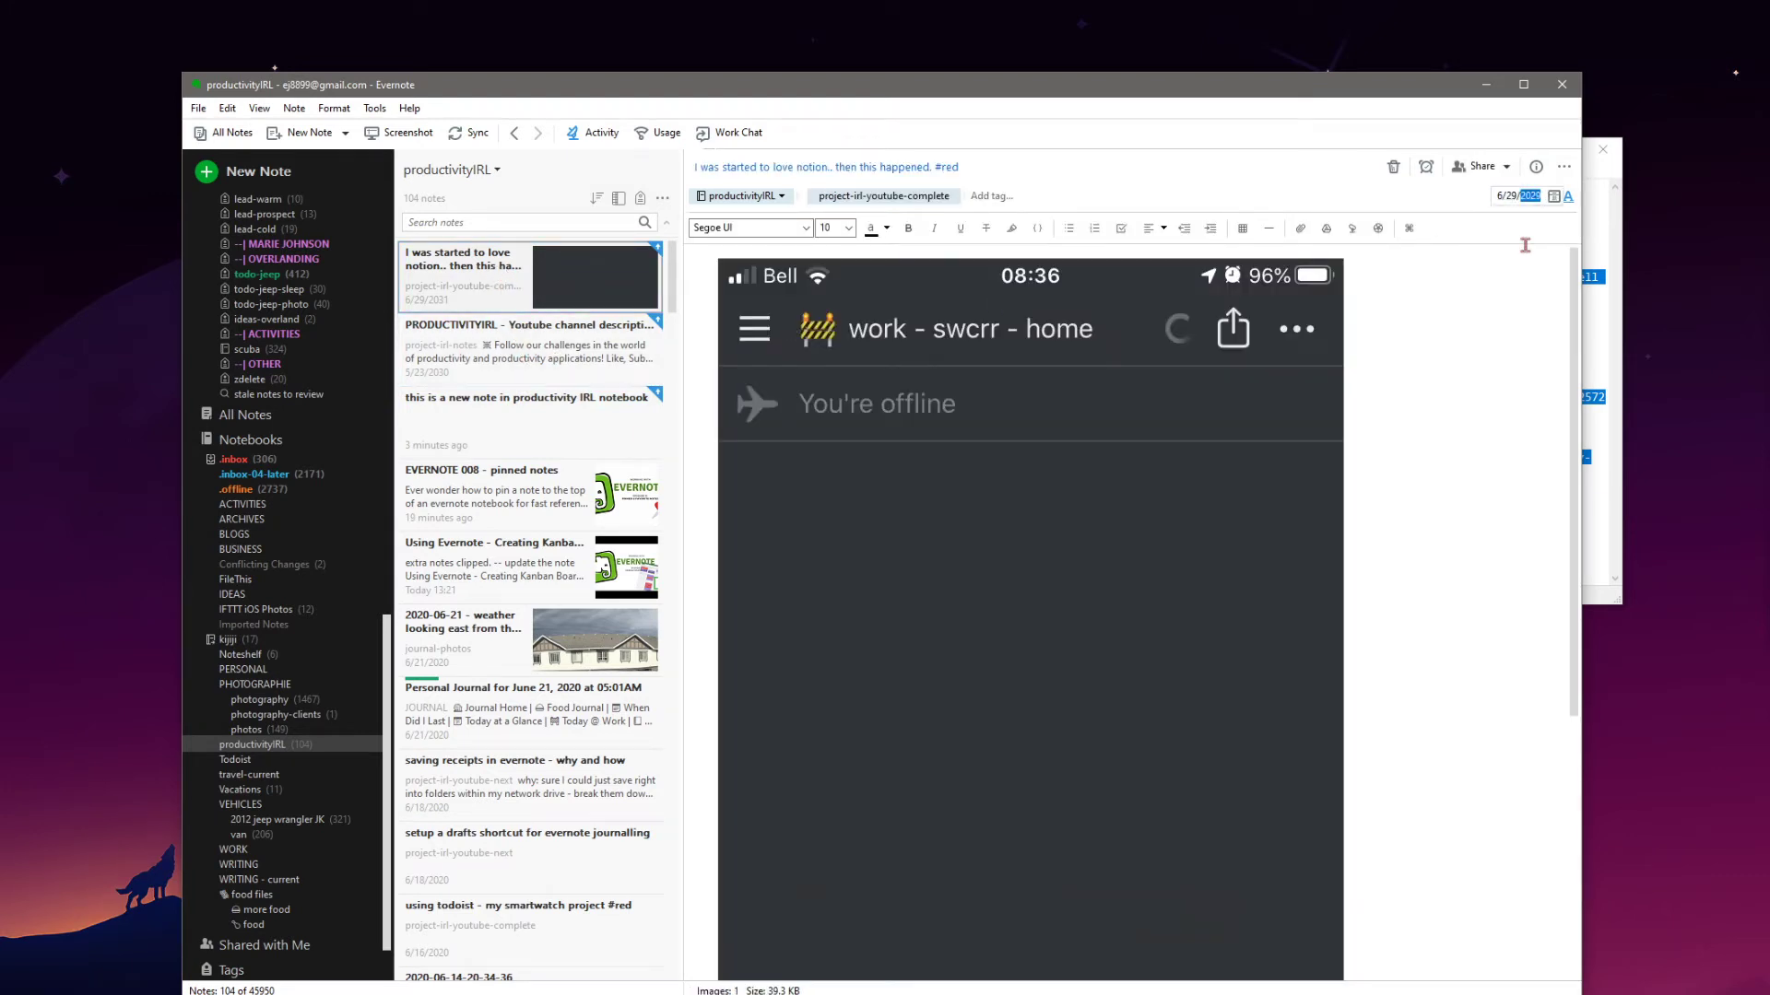
key(Return)
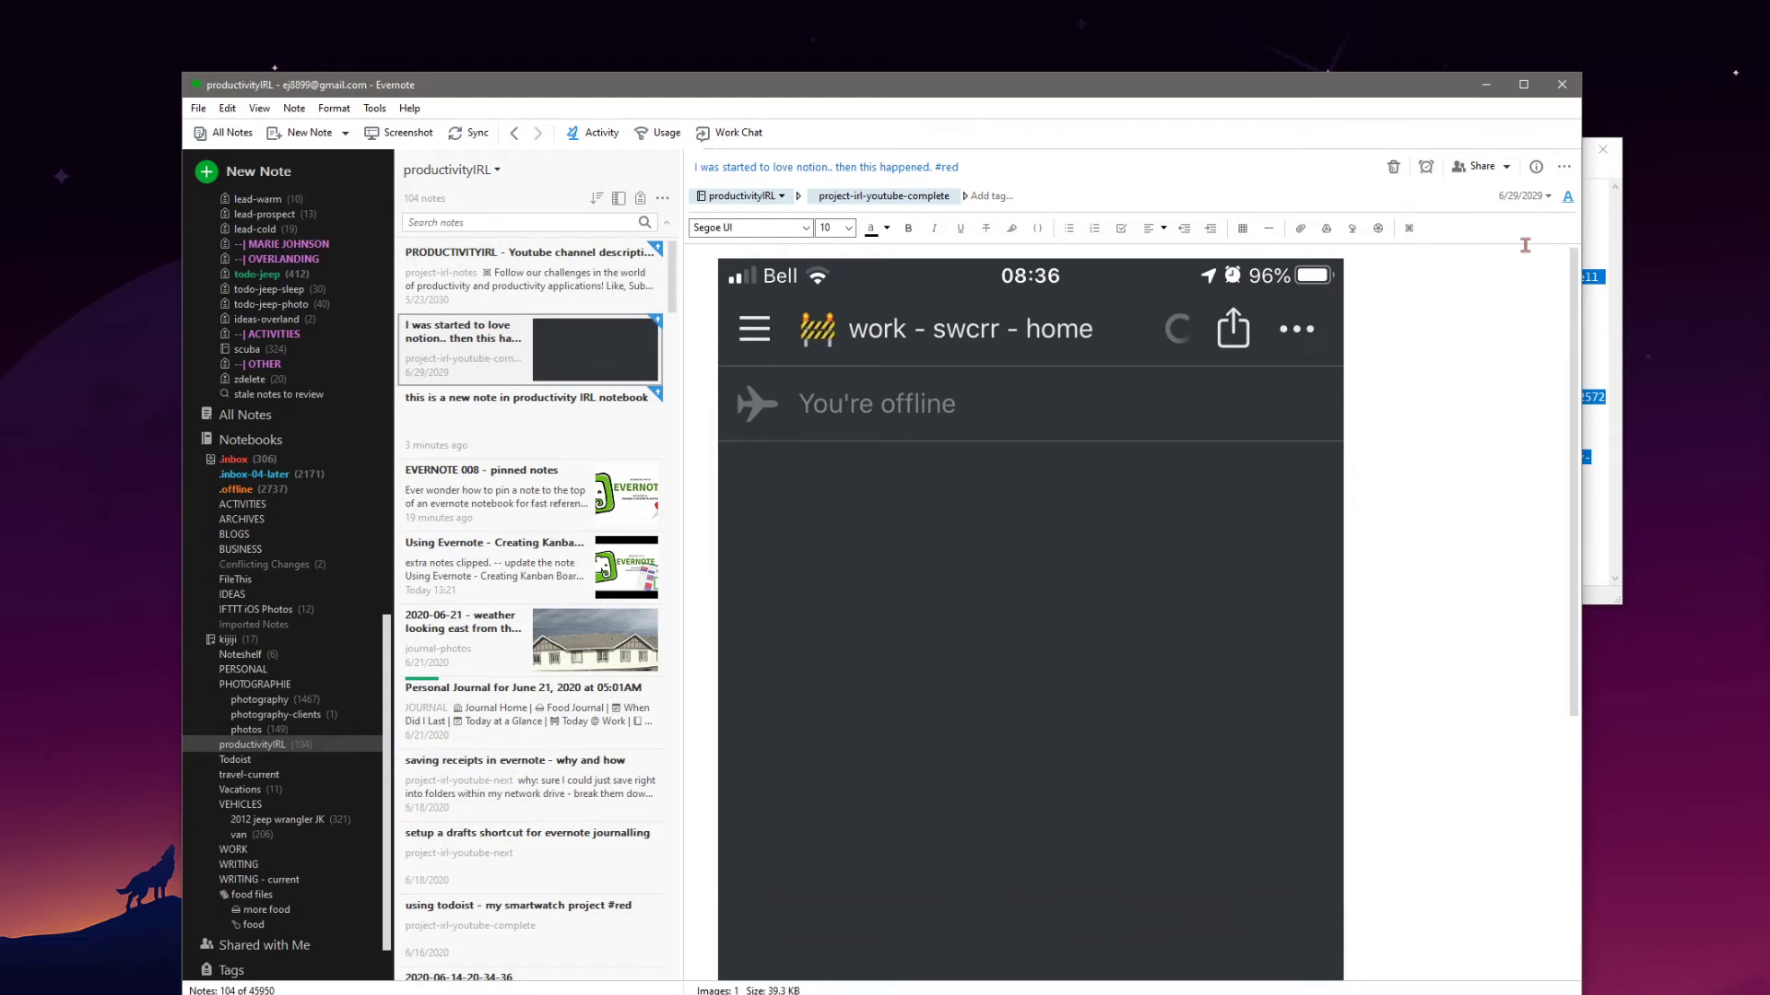
- View the Youtube channel description note, and set the notion note's created date back to 6/29/2020
click(537, 305)
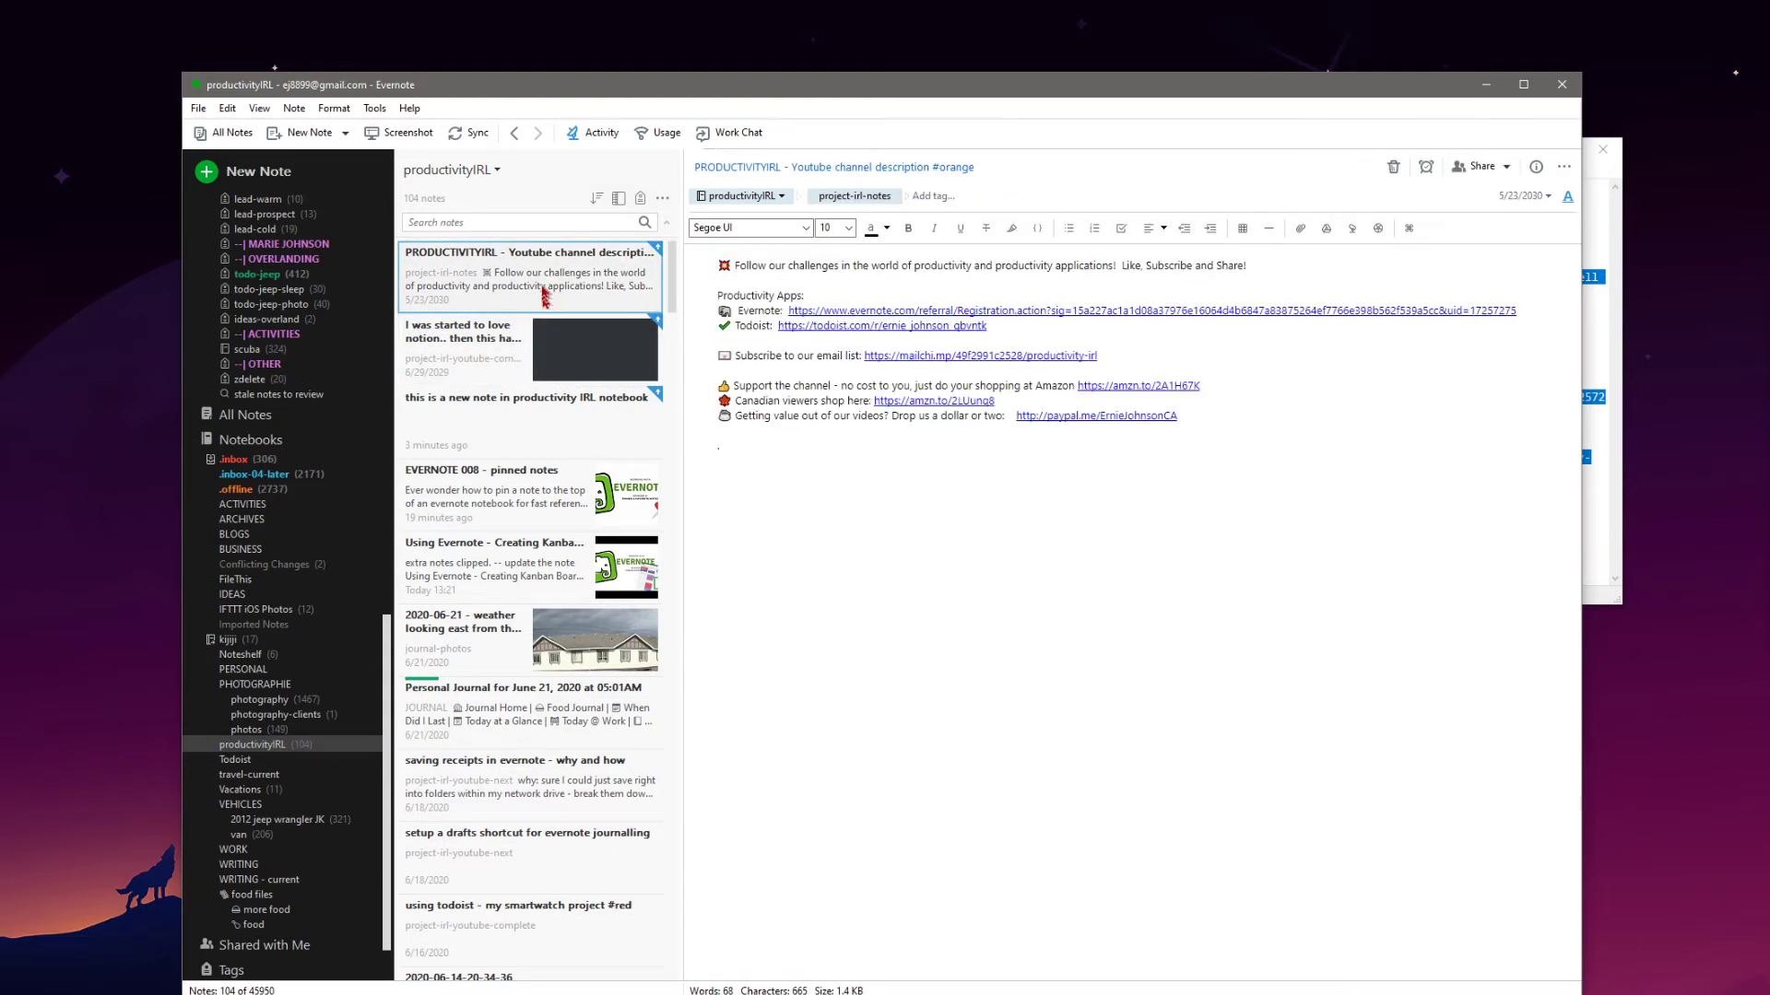
click(527, 337)
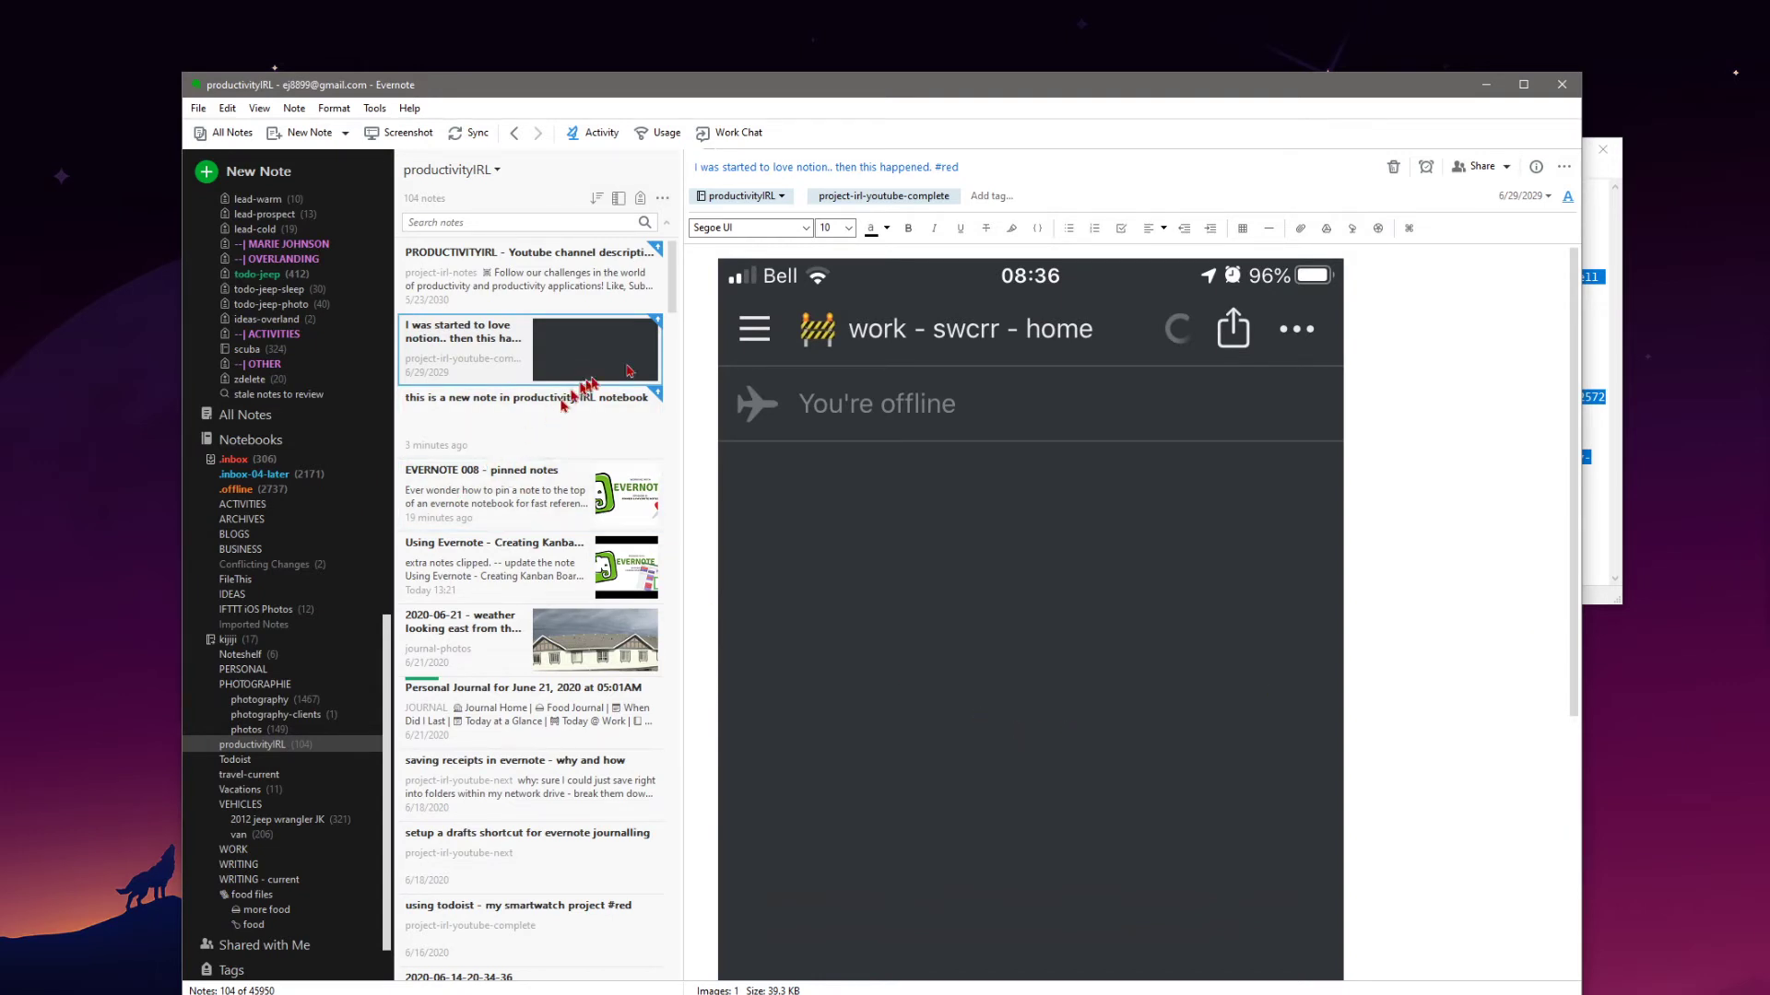
click(1537, 197)
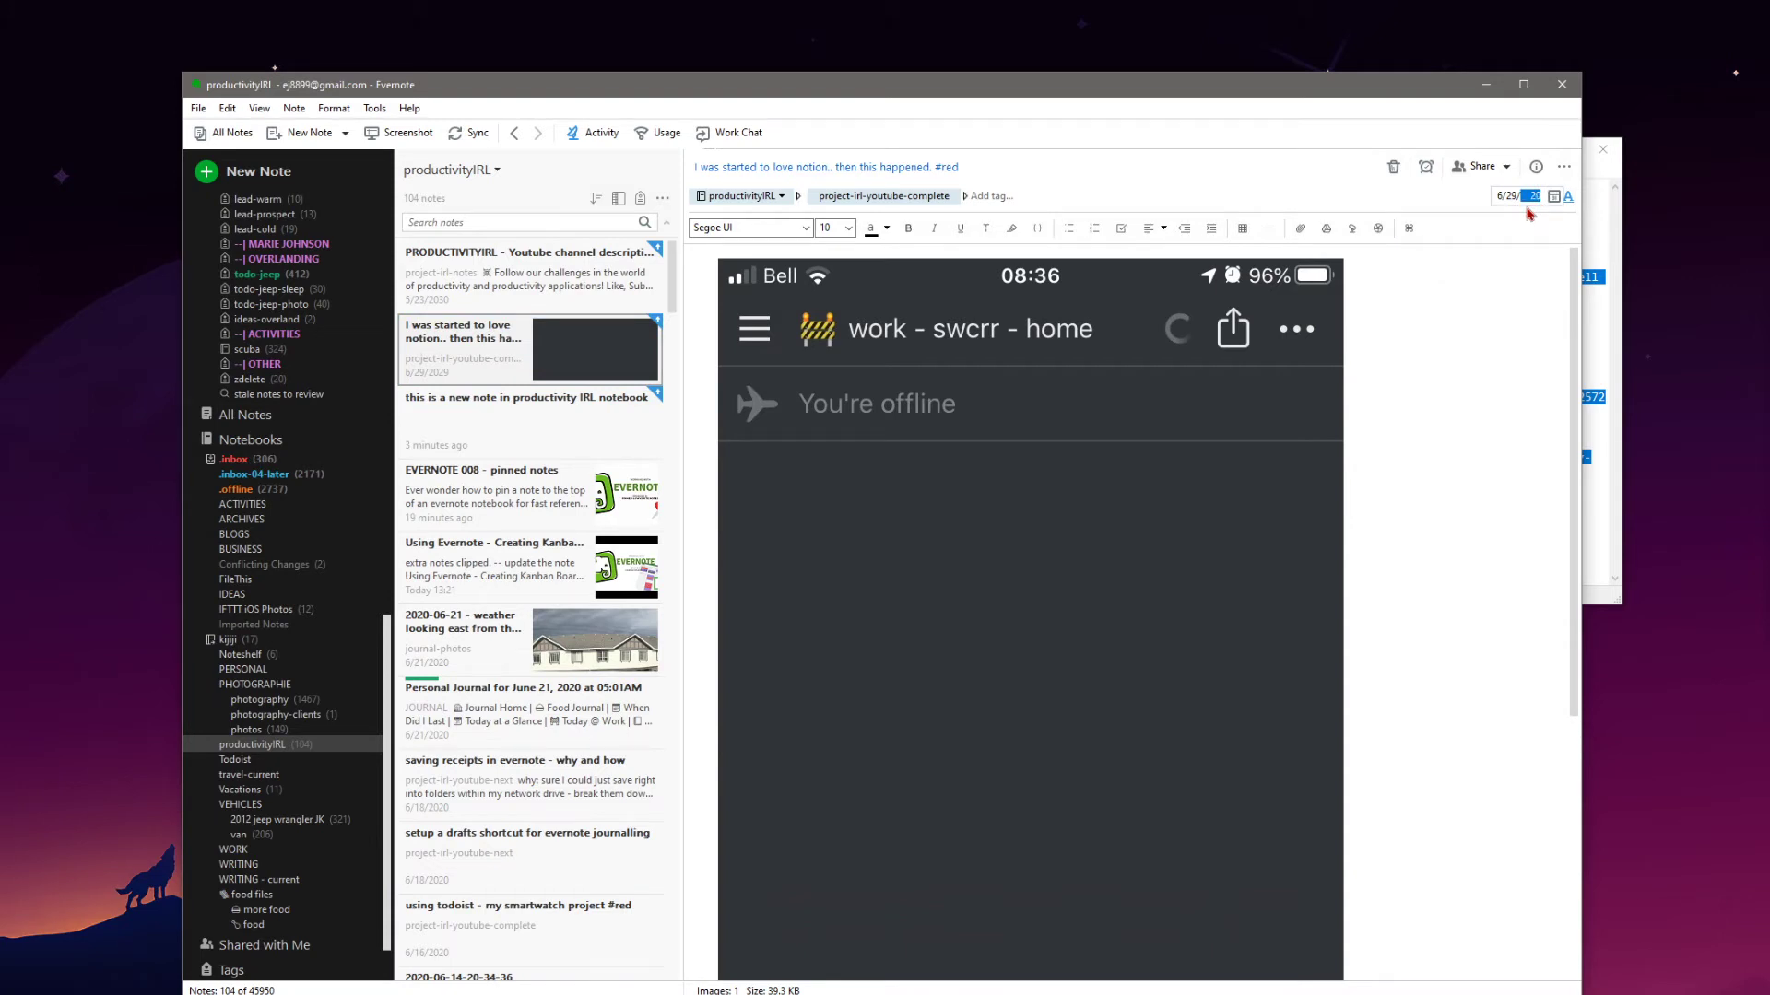
key(Return)
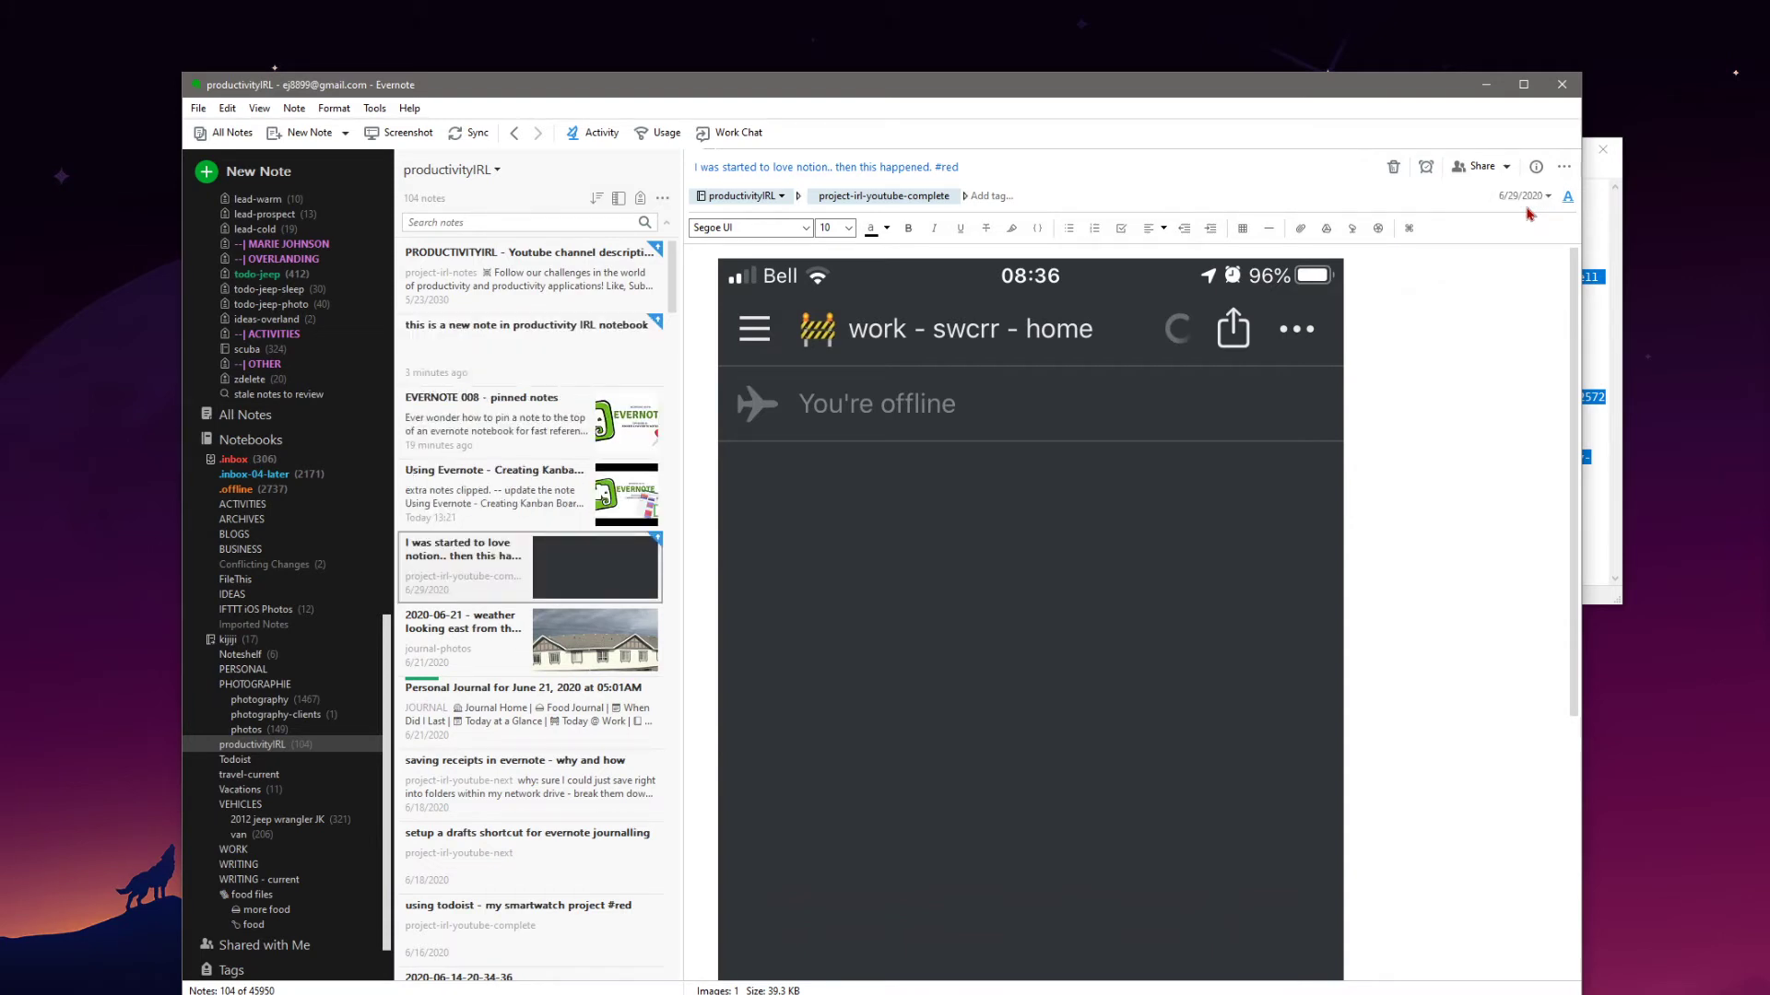
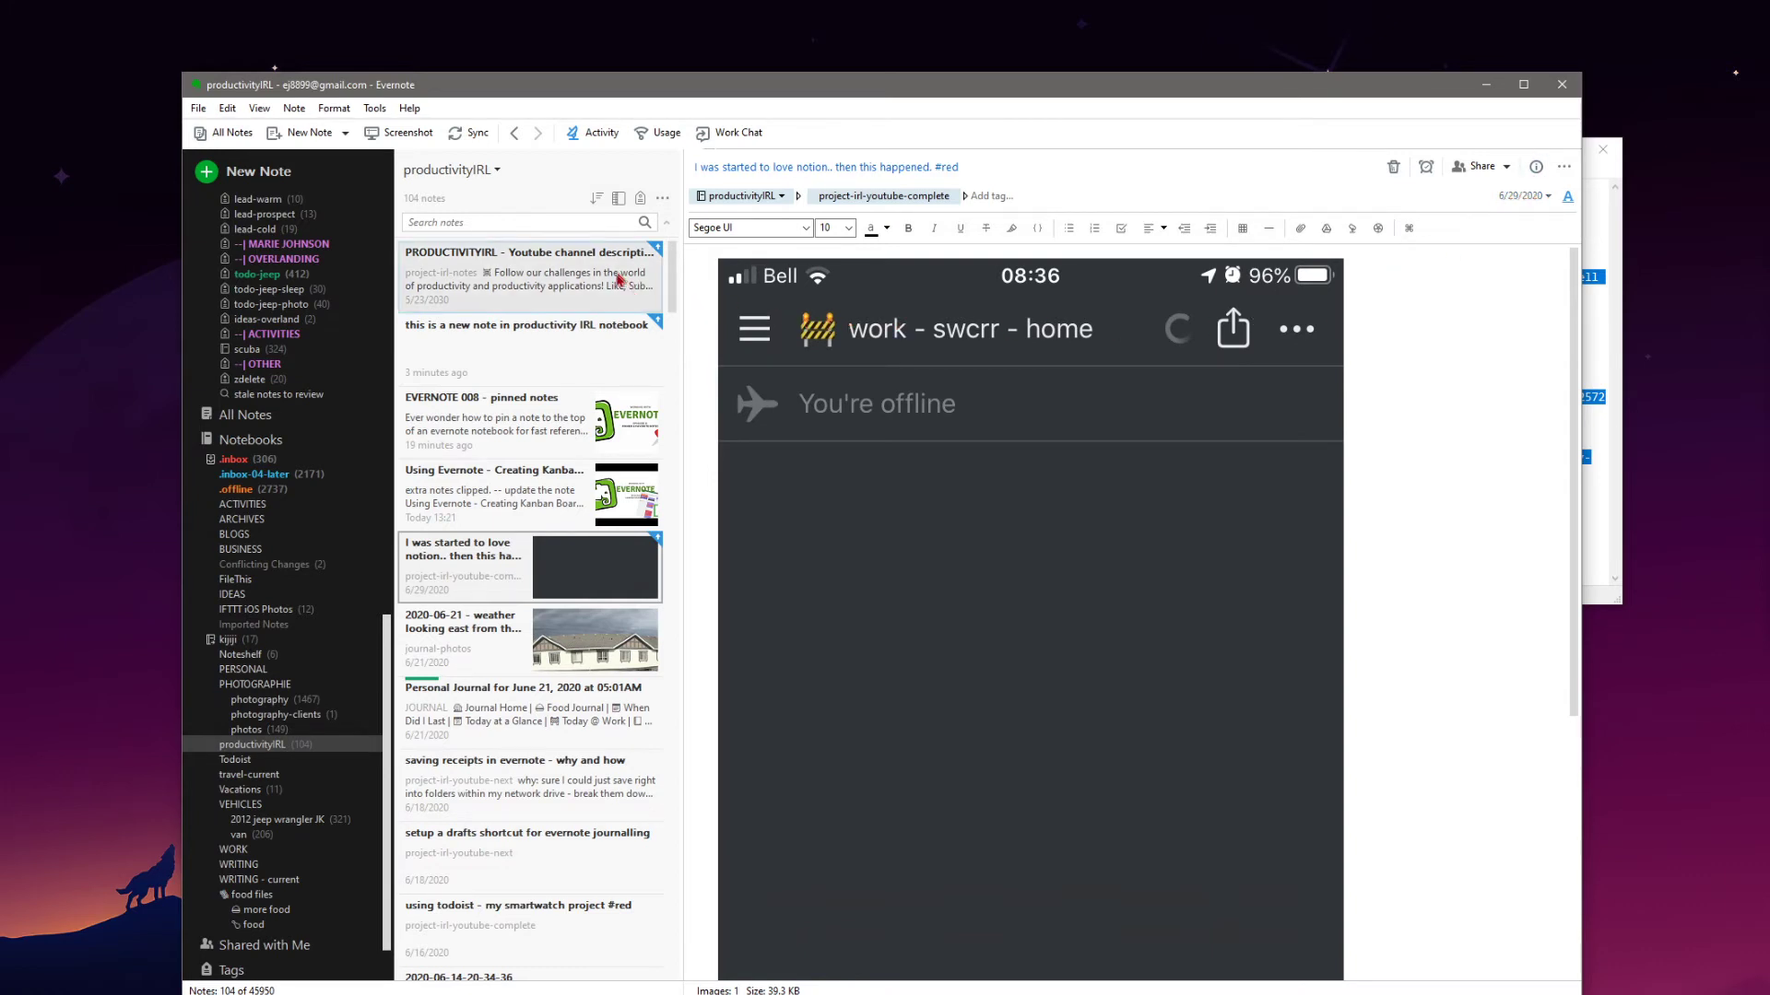
- Add the prefix "2020-06-29 - " to the title of the "I was started to love notion" note
click(1012, 169)
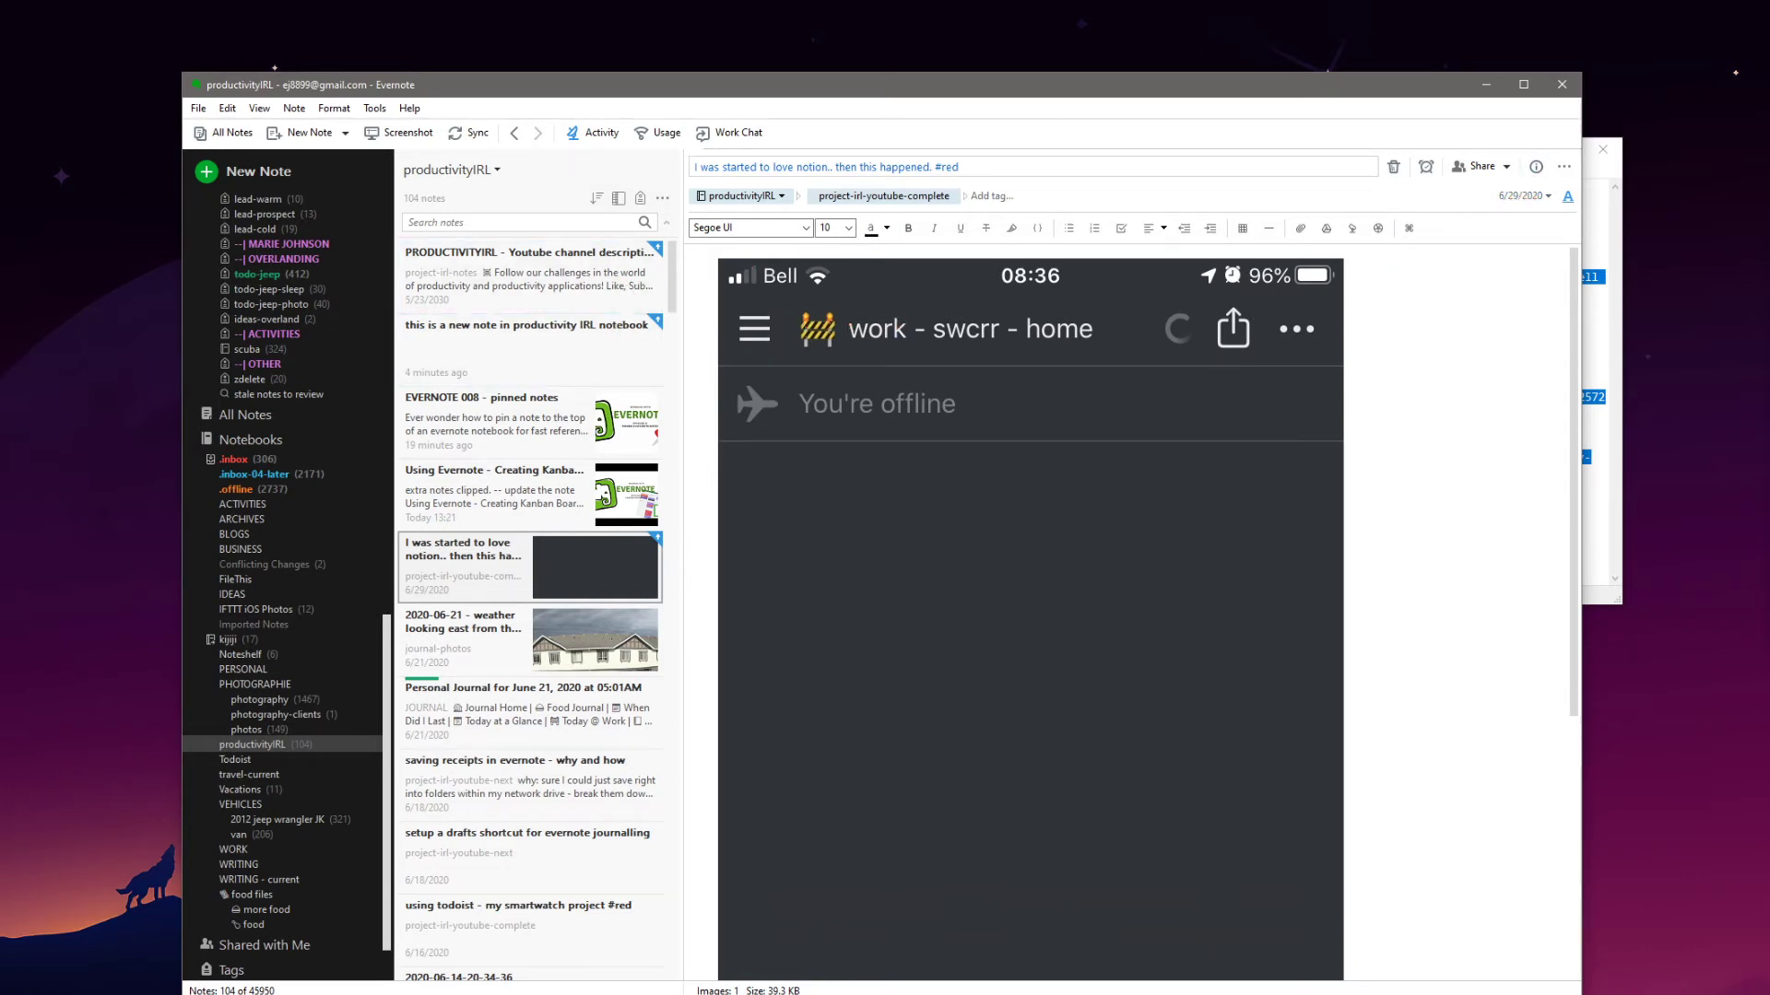
key(Home)
key(Delete)
text(2020)
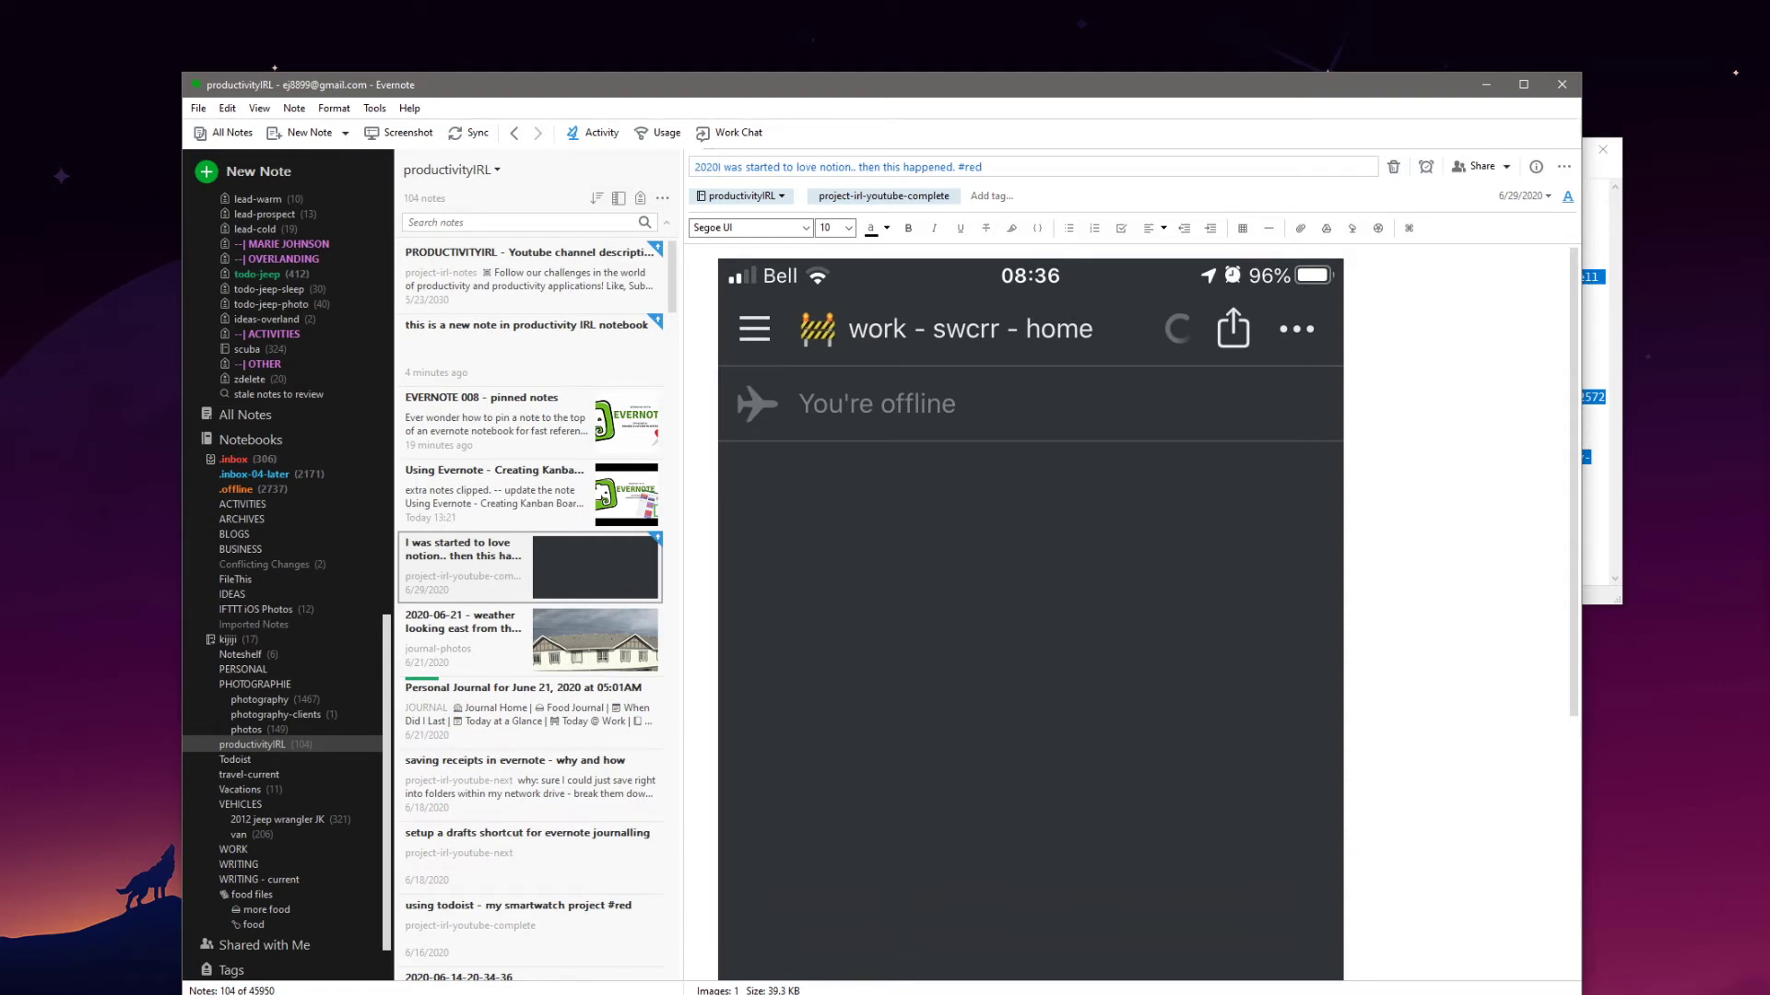
text(06-)
key(BackSpace)
key(BackSpace)
key(BackSpace)
text(-06-29 -)
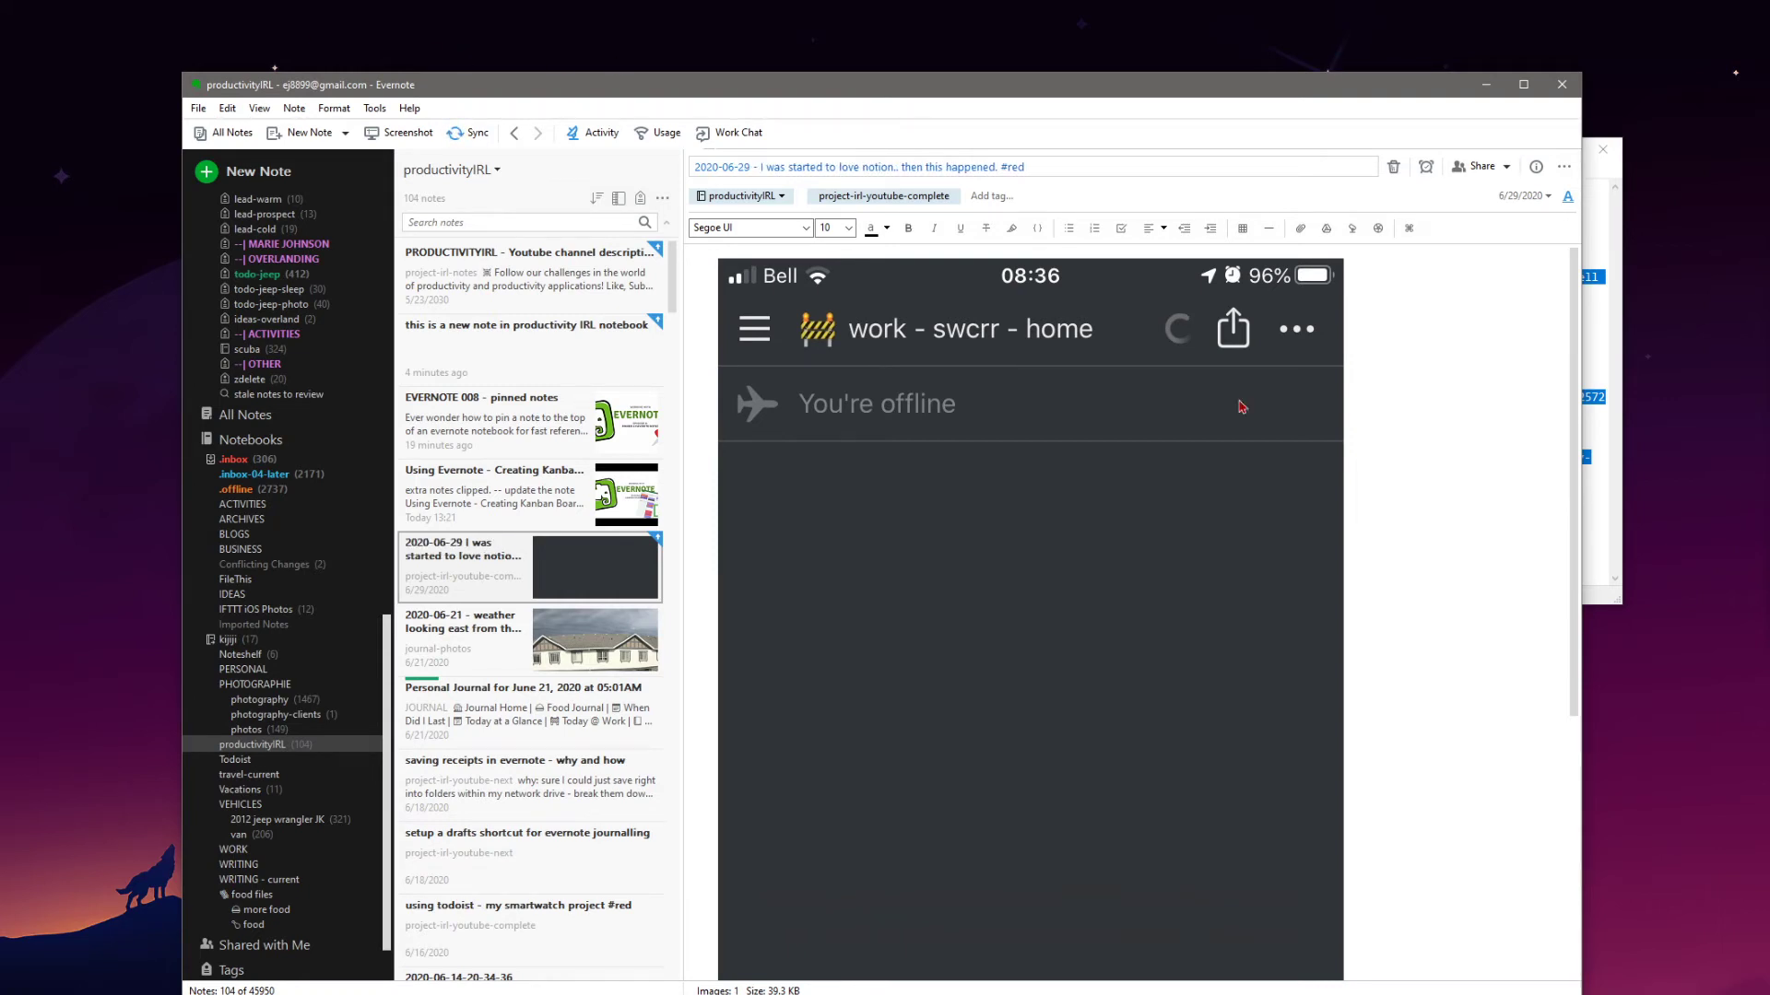
- Add the prefix "2020-07-04 - " to the title of the "this is a new note in productivity IRL notebook" note
click(562, 355)
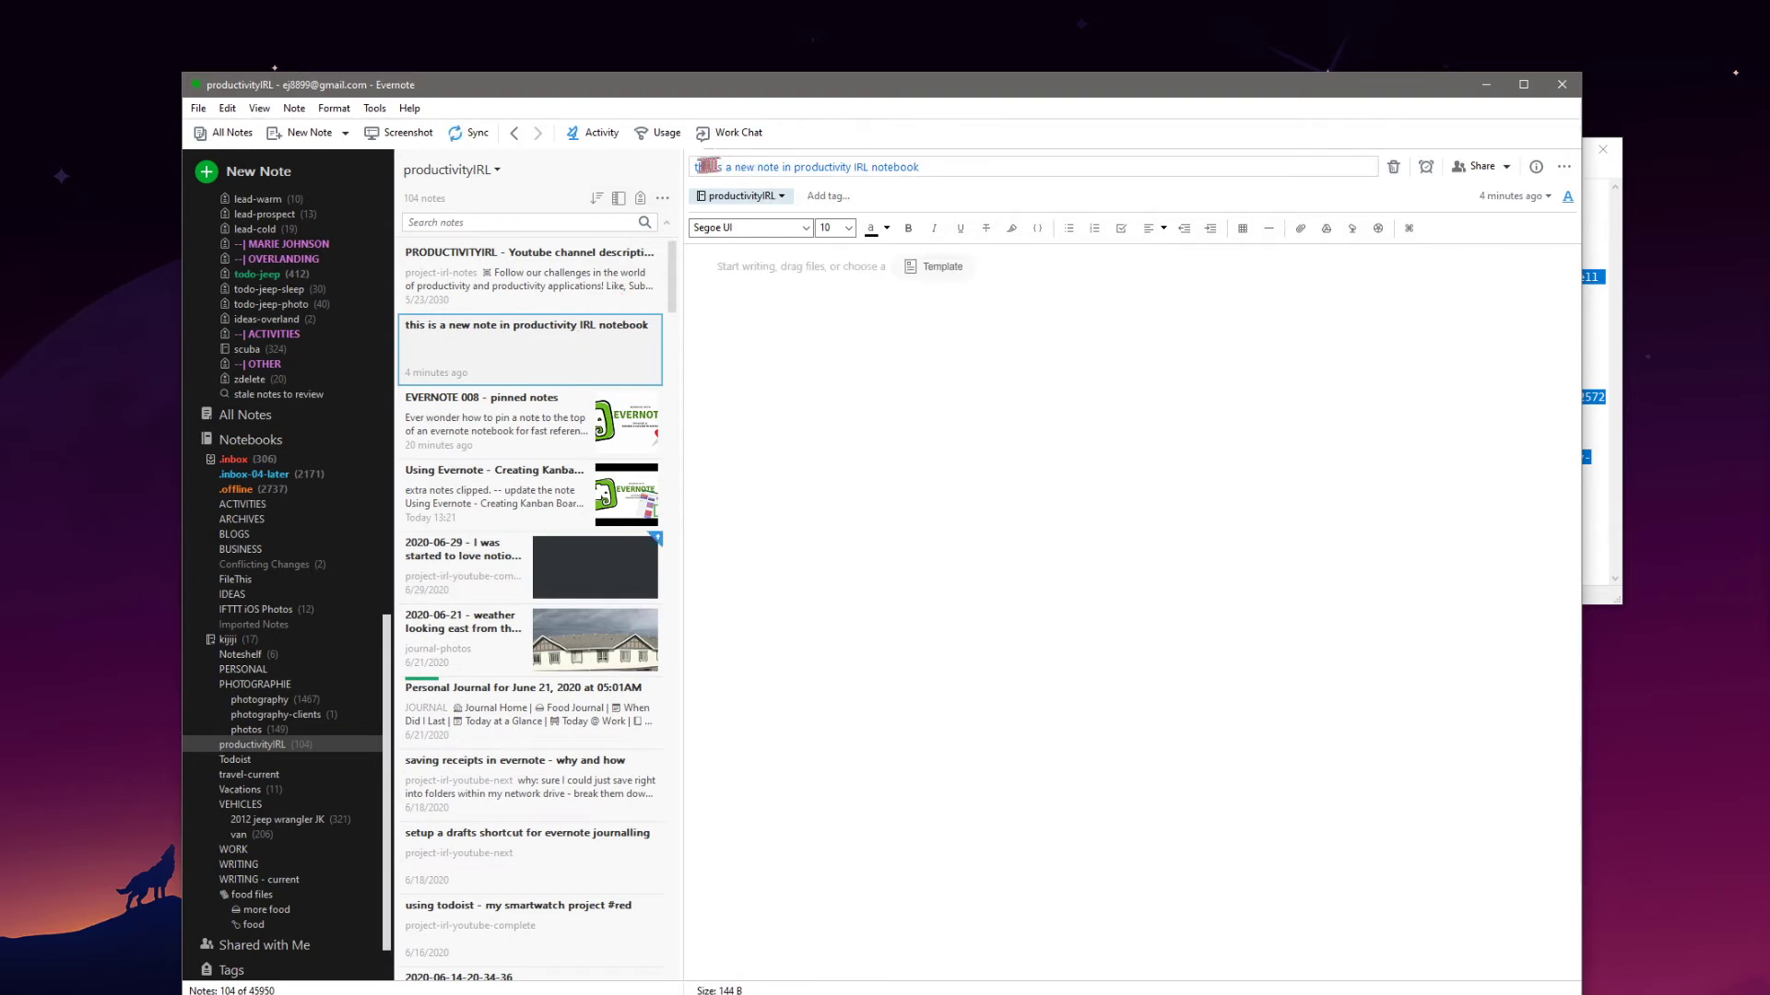
click(1020, 326)
text(2020-07-04 -)
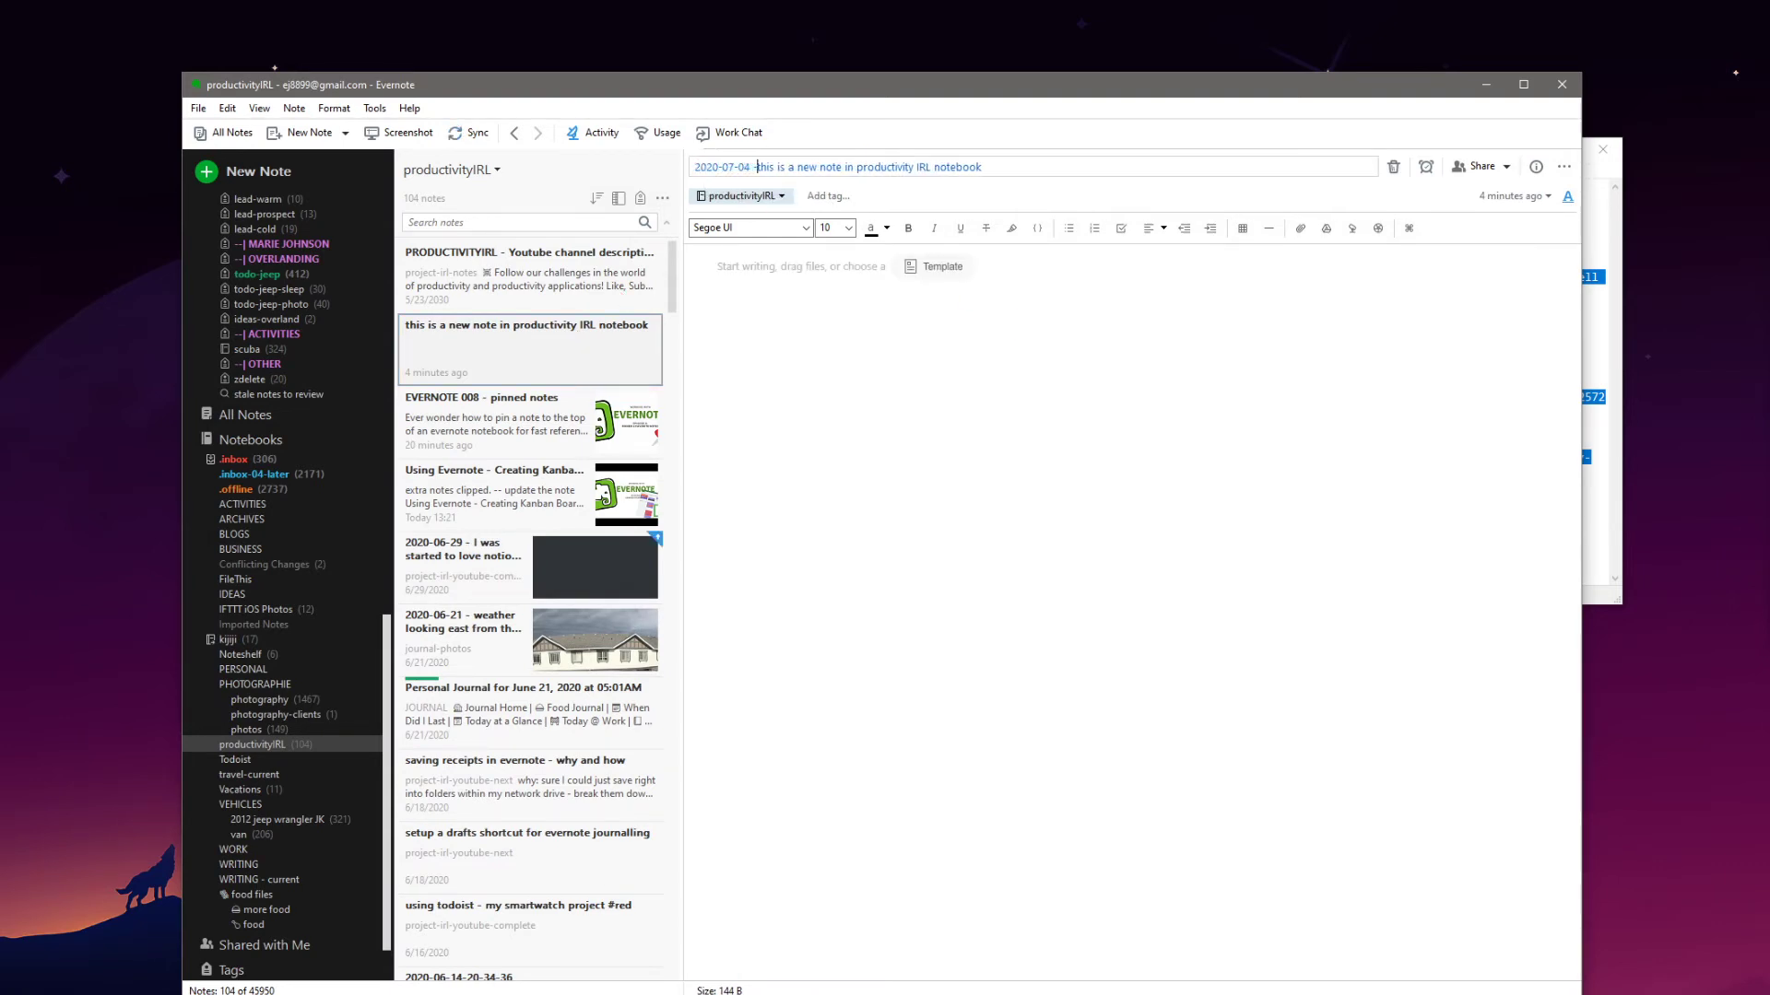
click(615, 337)
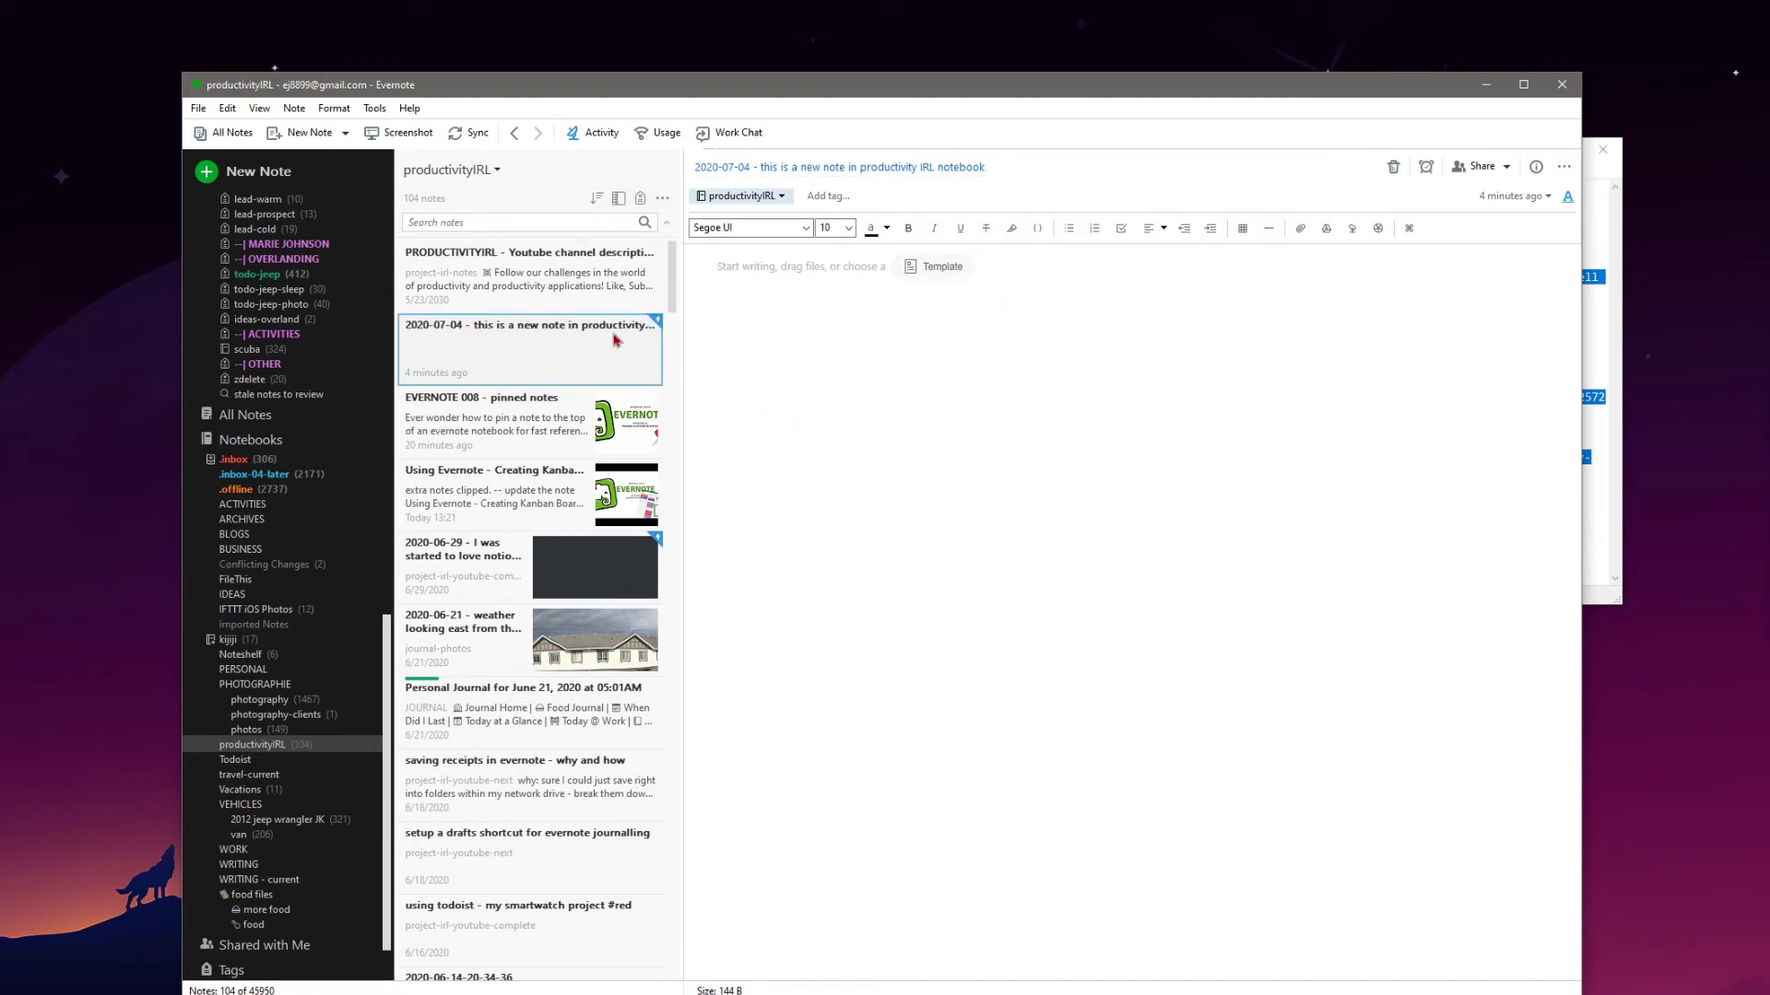
- Sort the productivityIRL notes by Title and find the notes whose titles start with a date
click(596, 198)
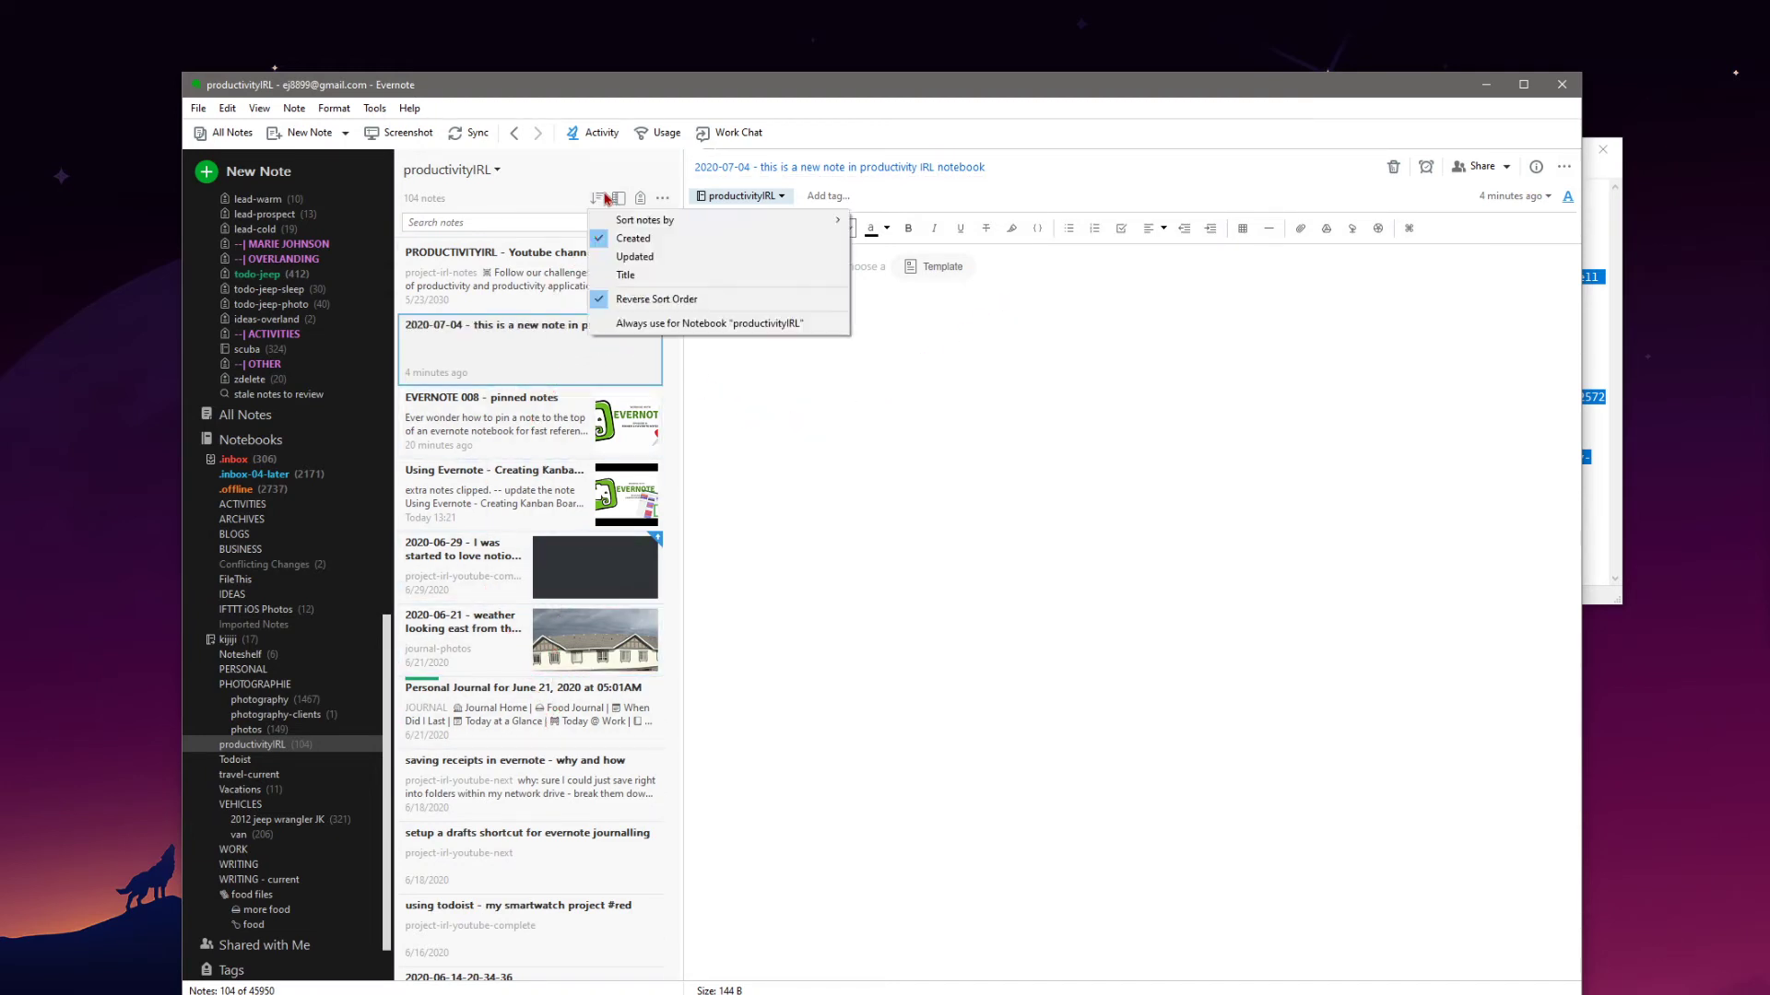
click(636, 270)
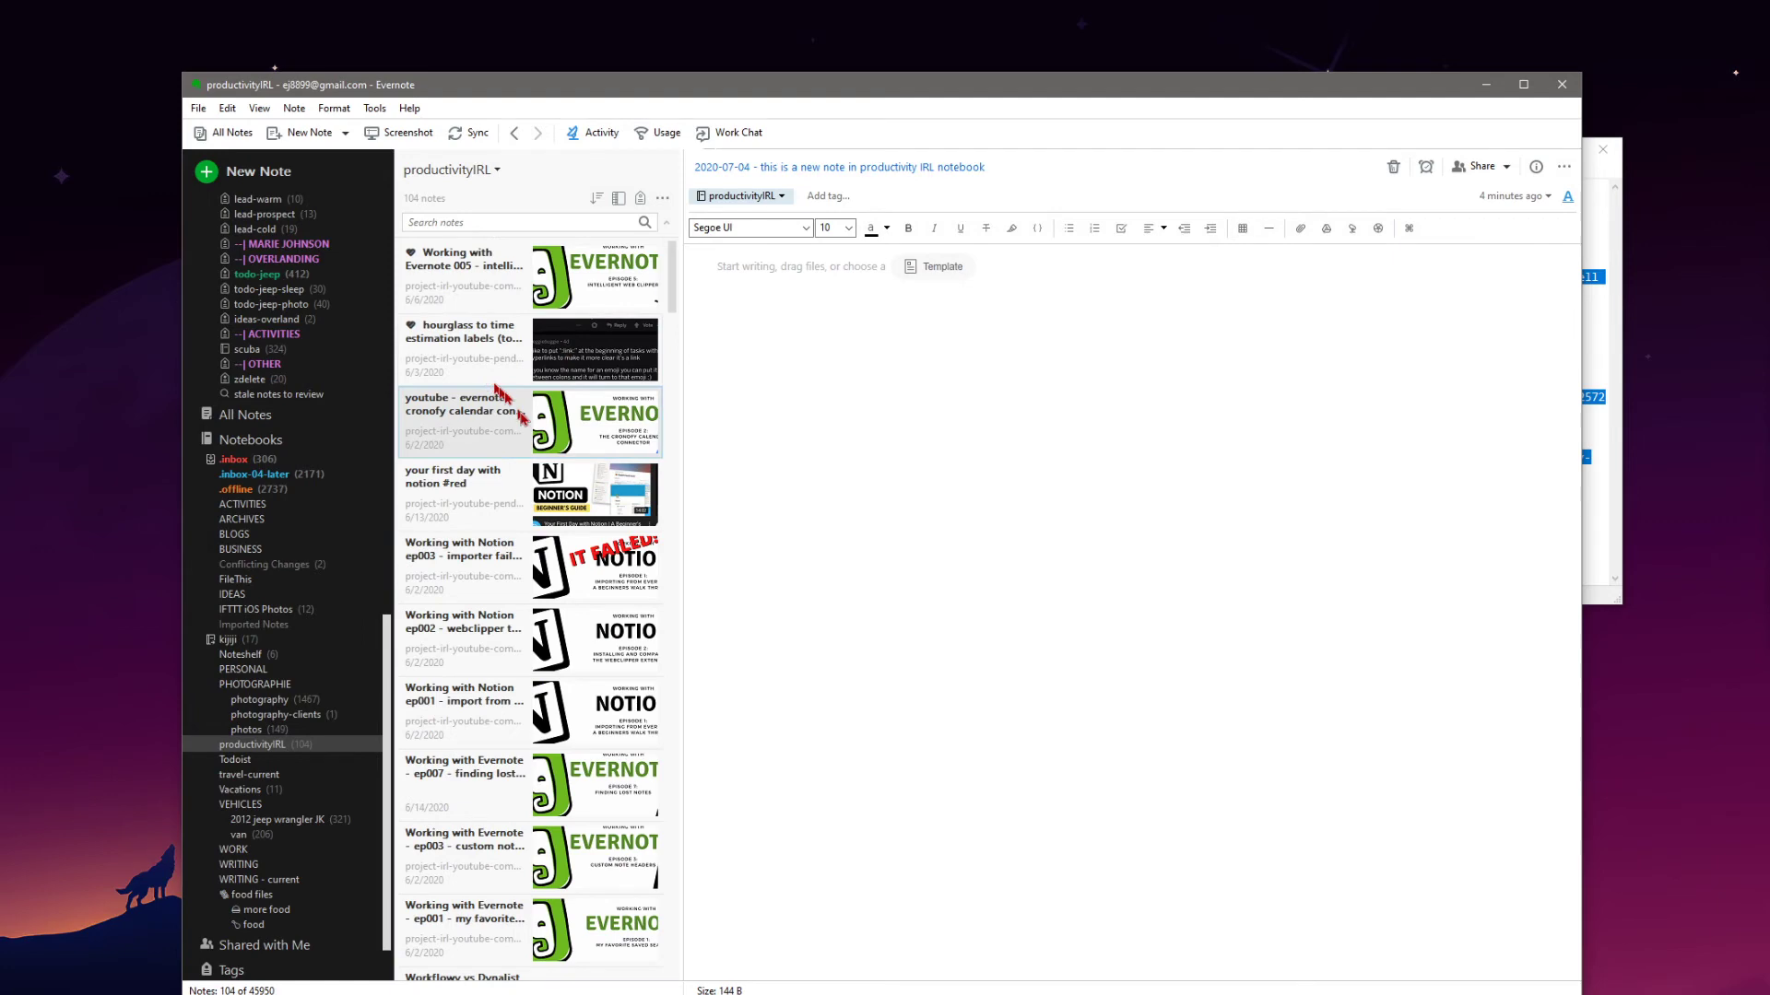
scroll(461, 415, down, 8)
scroll(516, 544, down, 10)
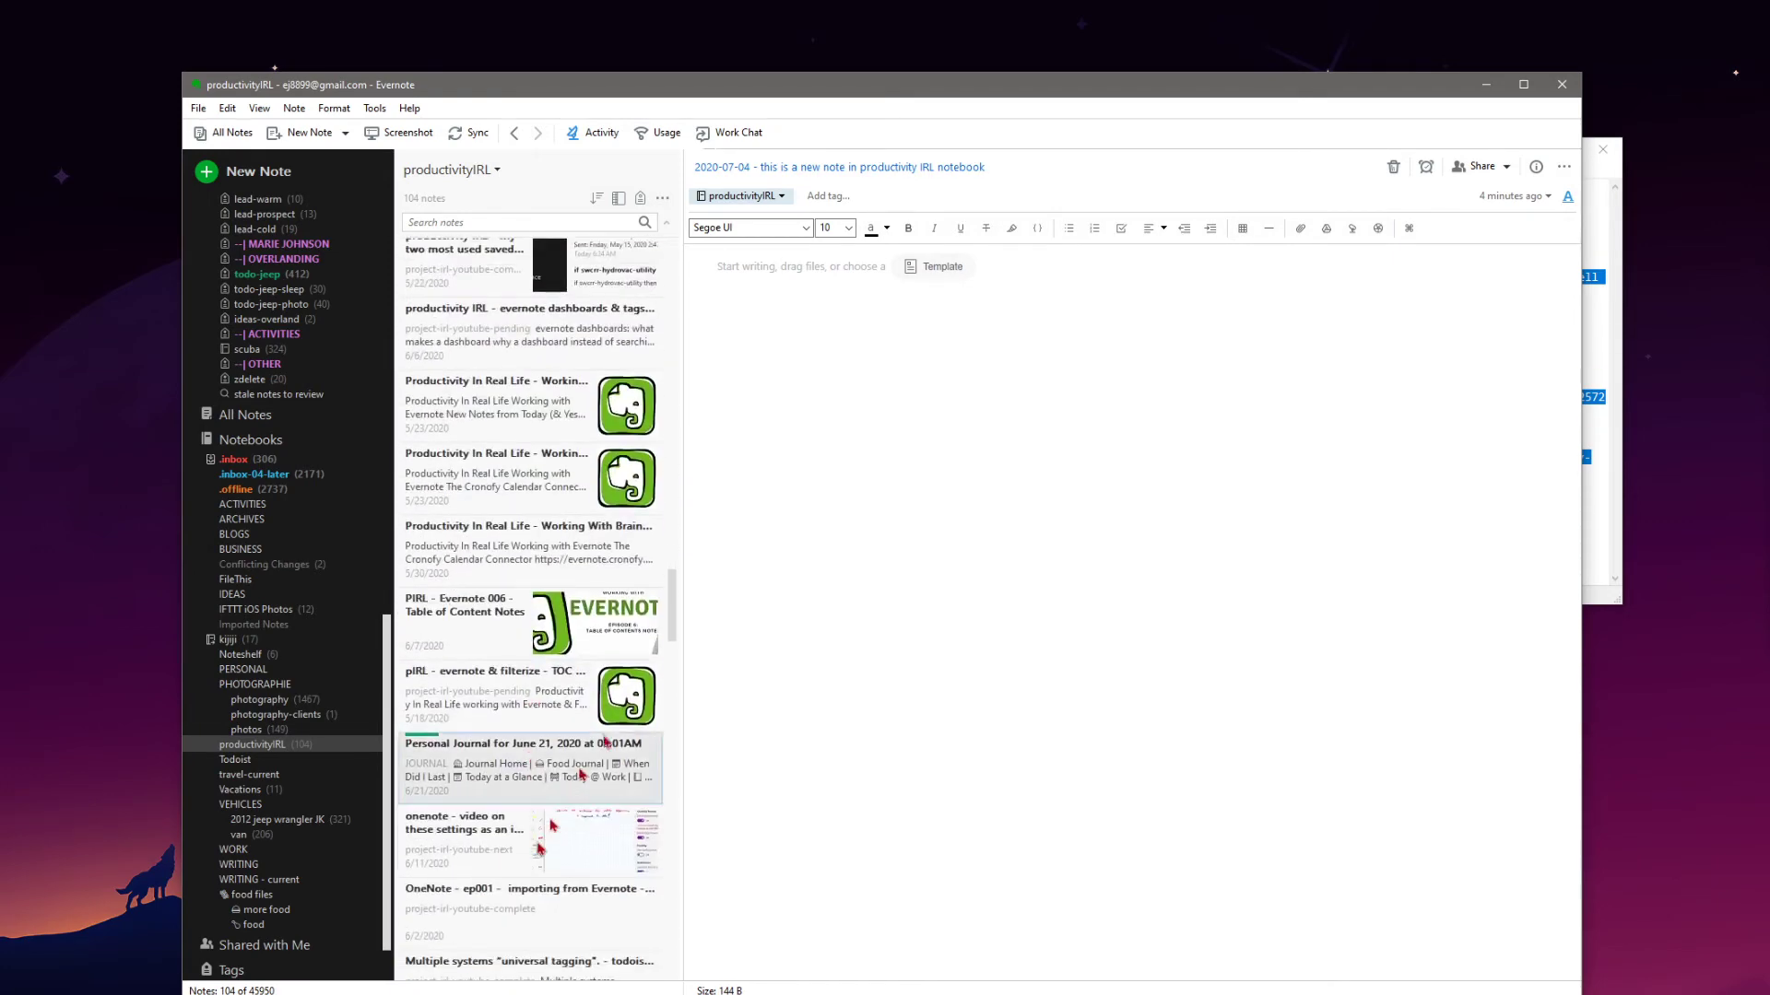
scroll(480, 811, down, 10)
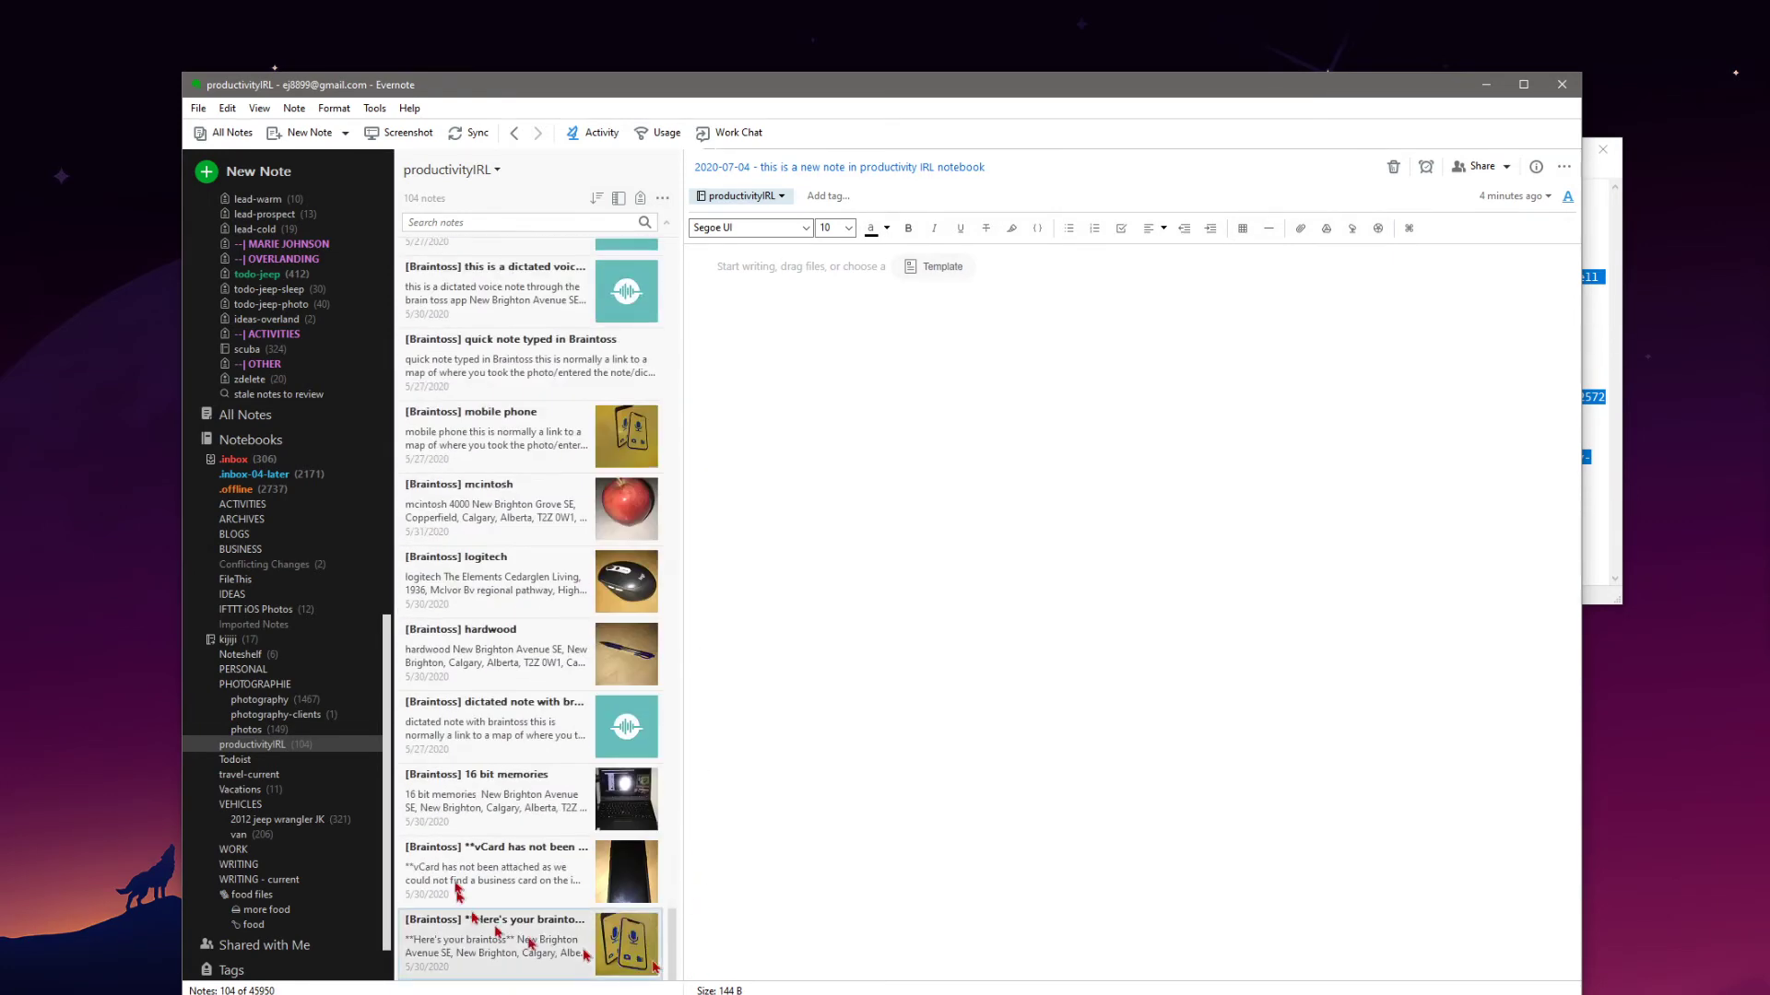
scroll(479, 813, up, 4)
- View the notes titled with 2020-06-21, 2020-06-29 and 2020-07-04 dates, and return to the start of the list
click(472, 798)
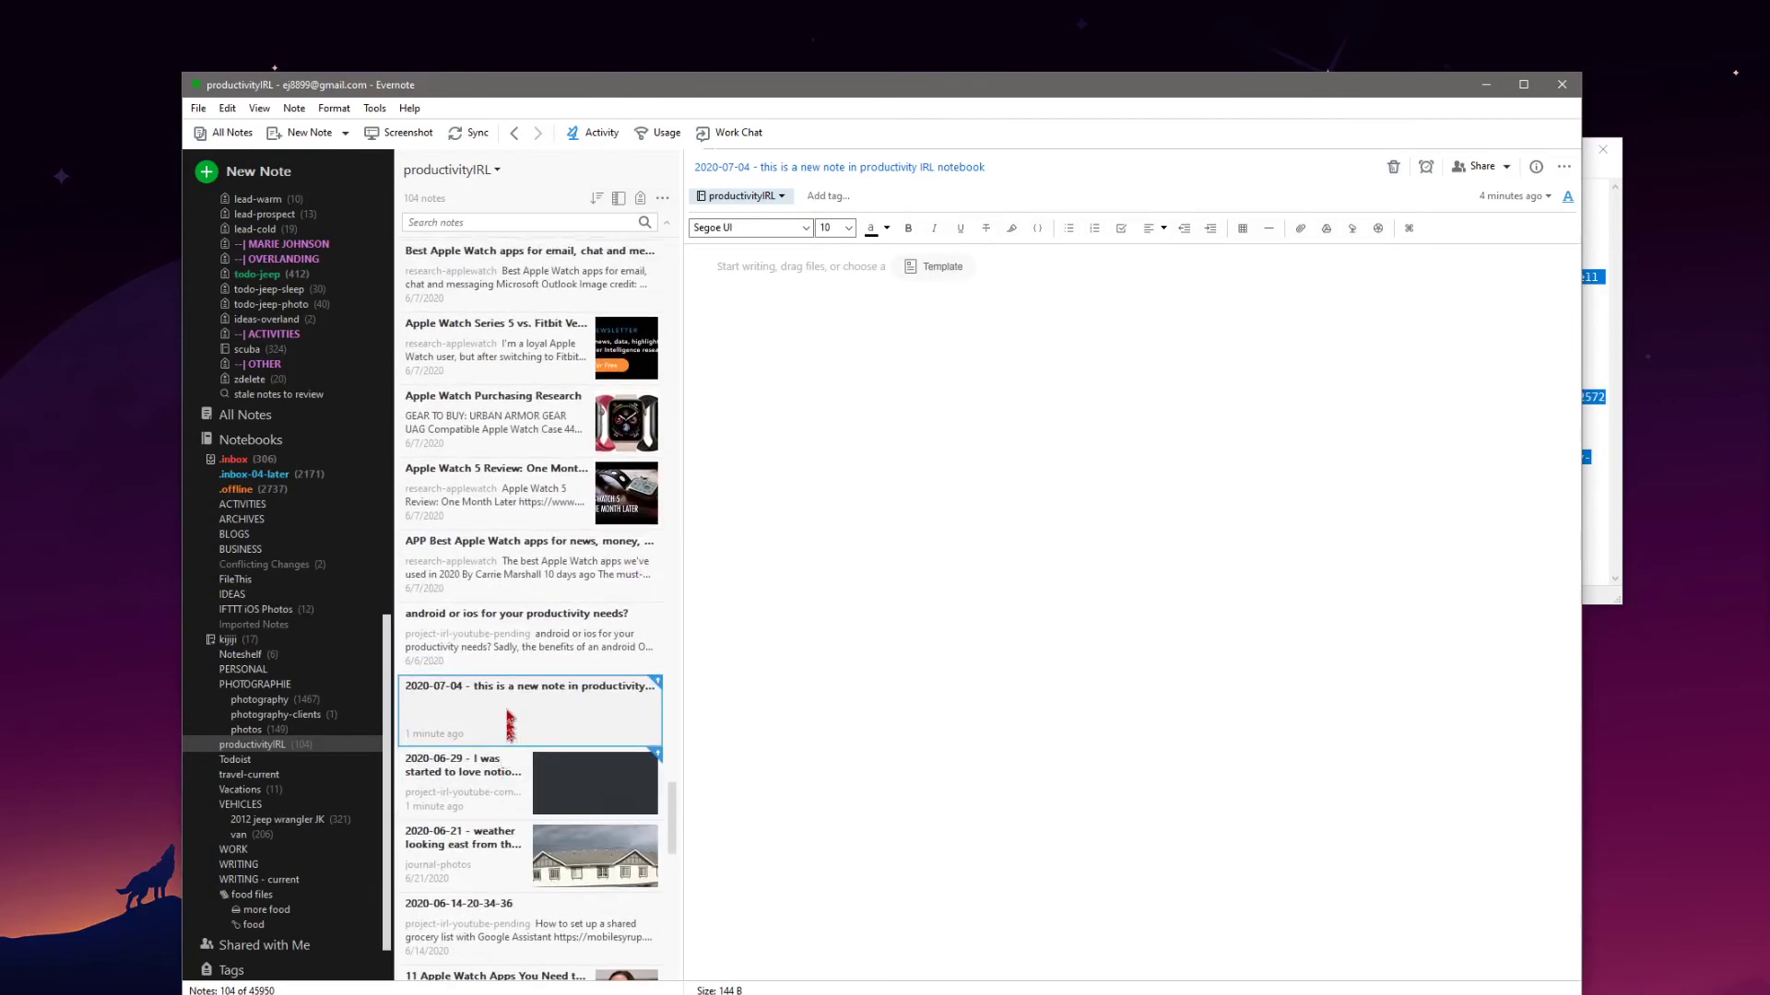
click(470, 855)
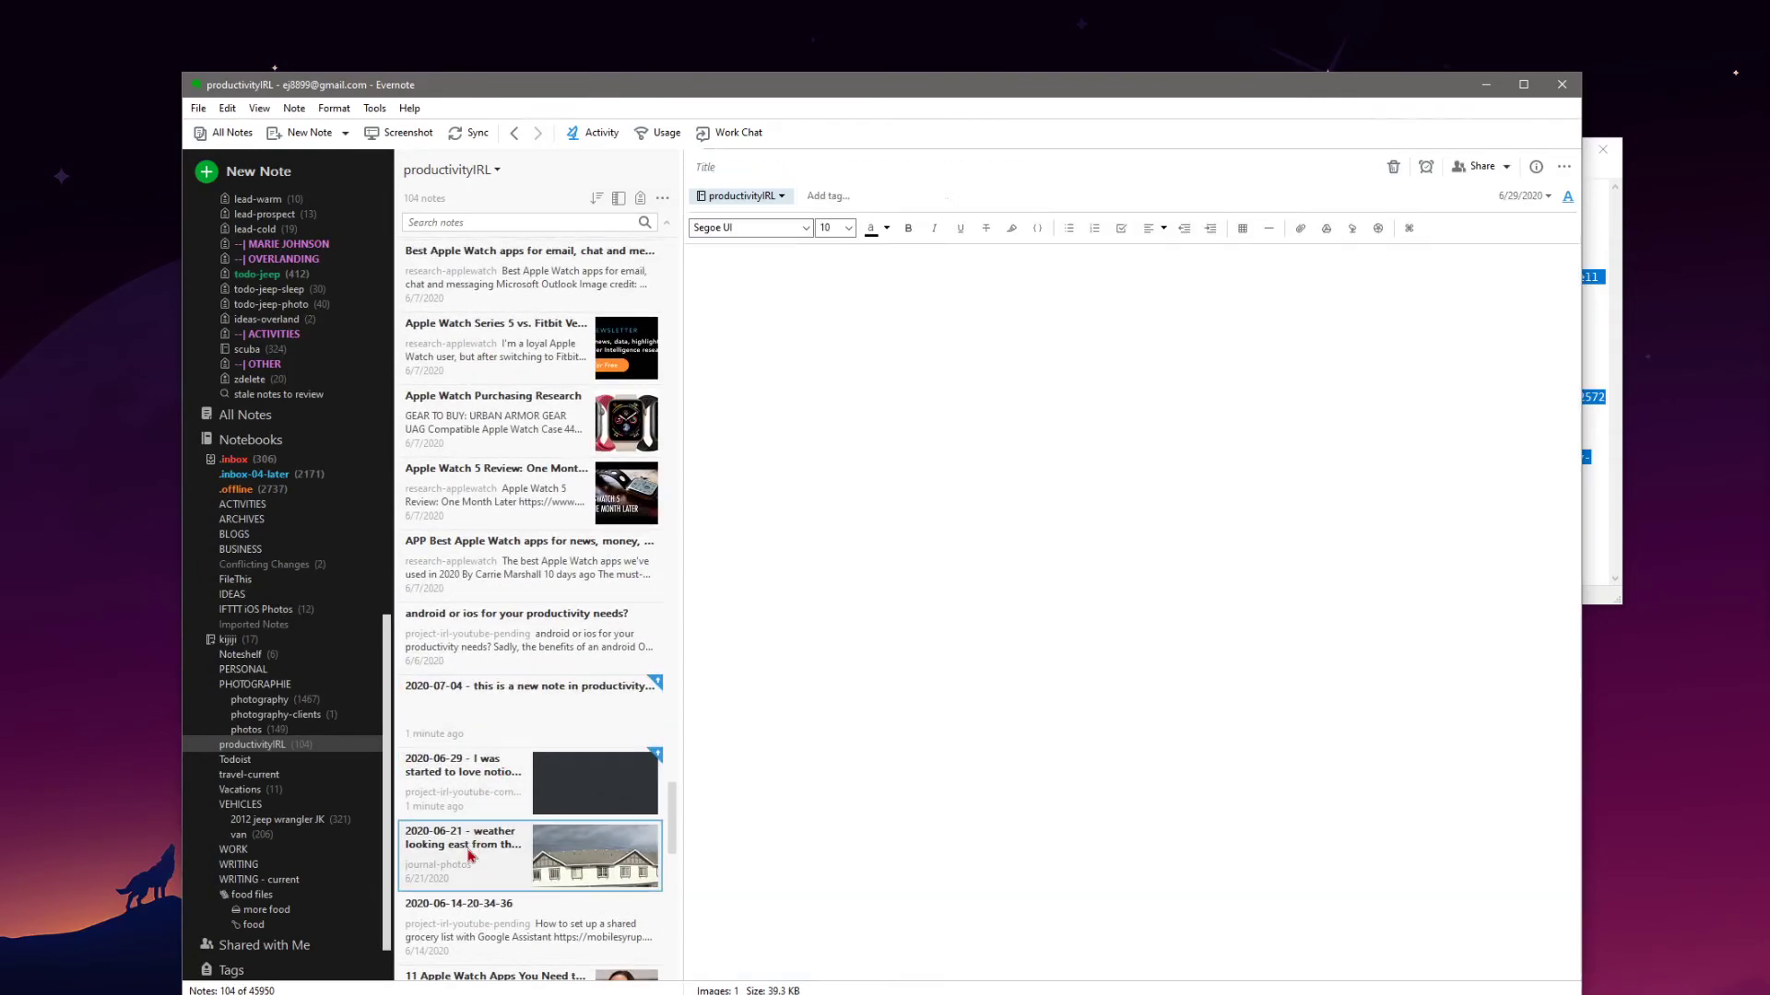
click(480, 789)
click(496, 728)
scroll(516, 737, up, 8)
scroll(645, 304, up, 10)
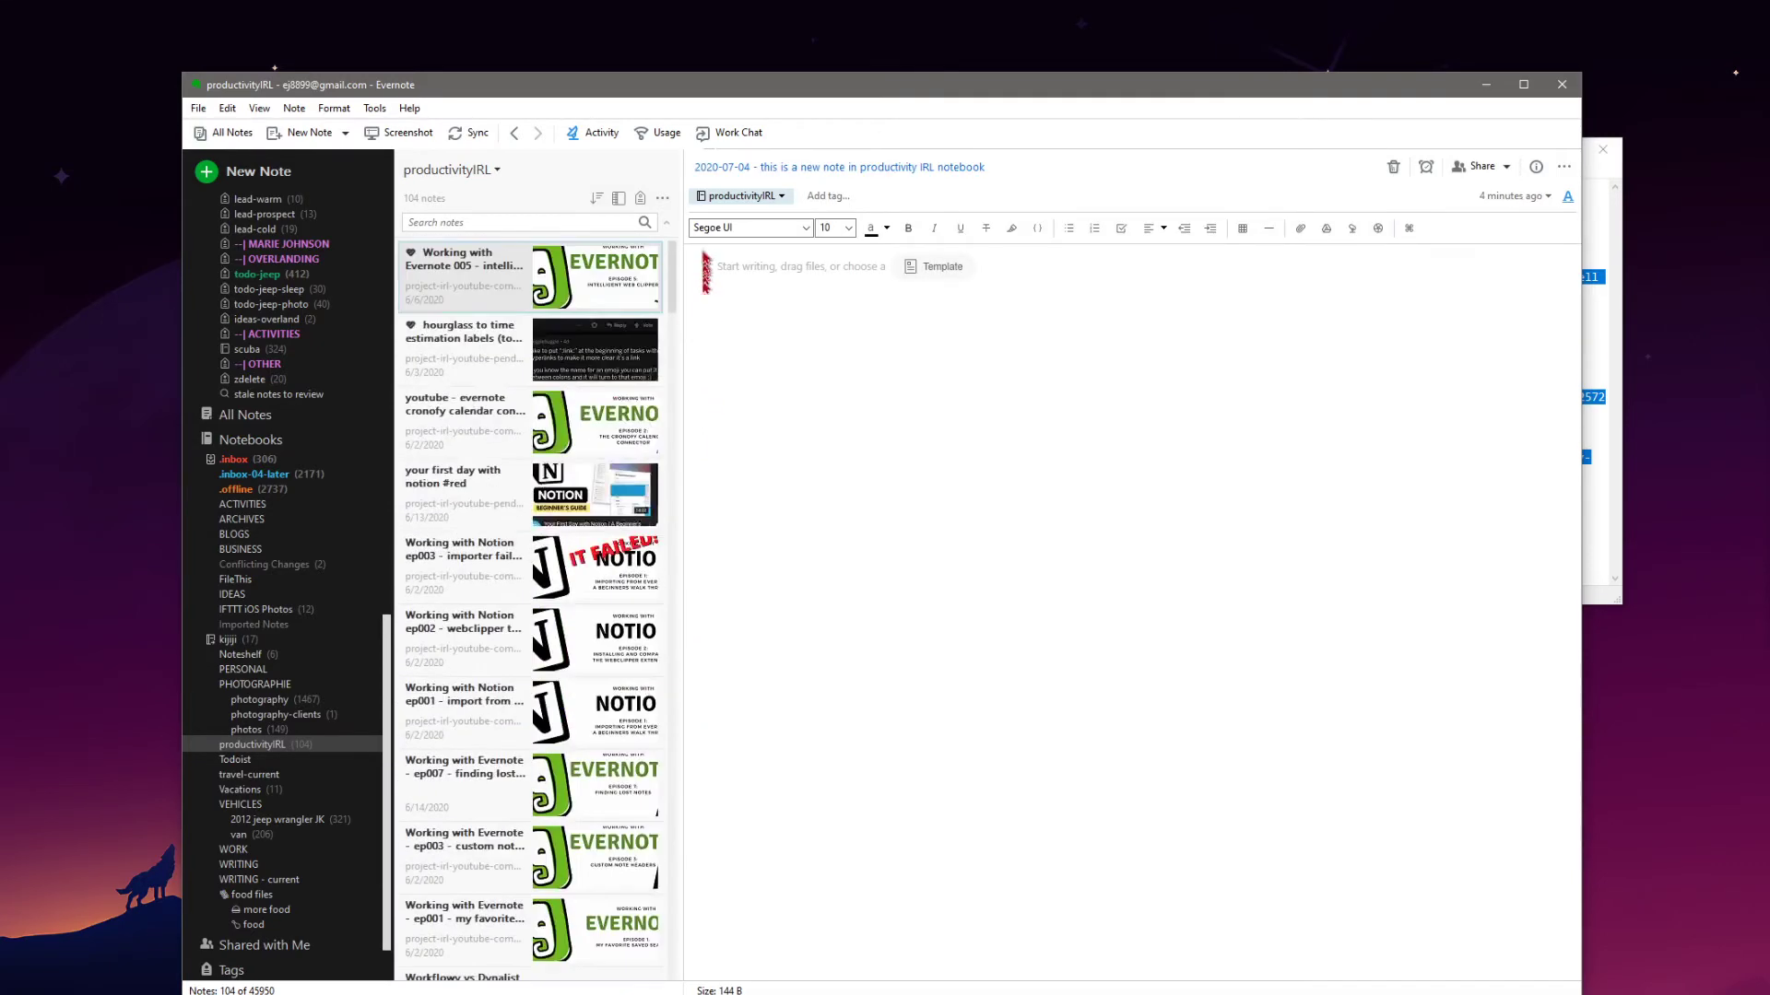
- Sort the productivityIRL notes by Created again and show the Youtube channel description note
click(596, 196)
click(608, 267)
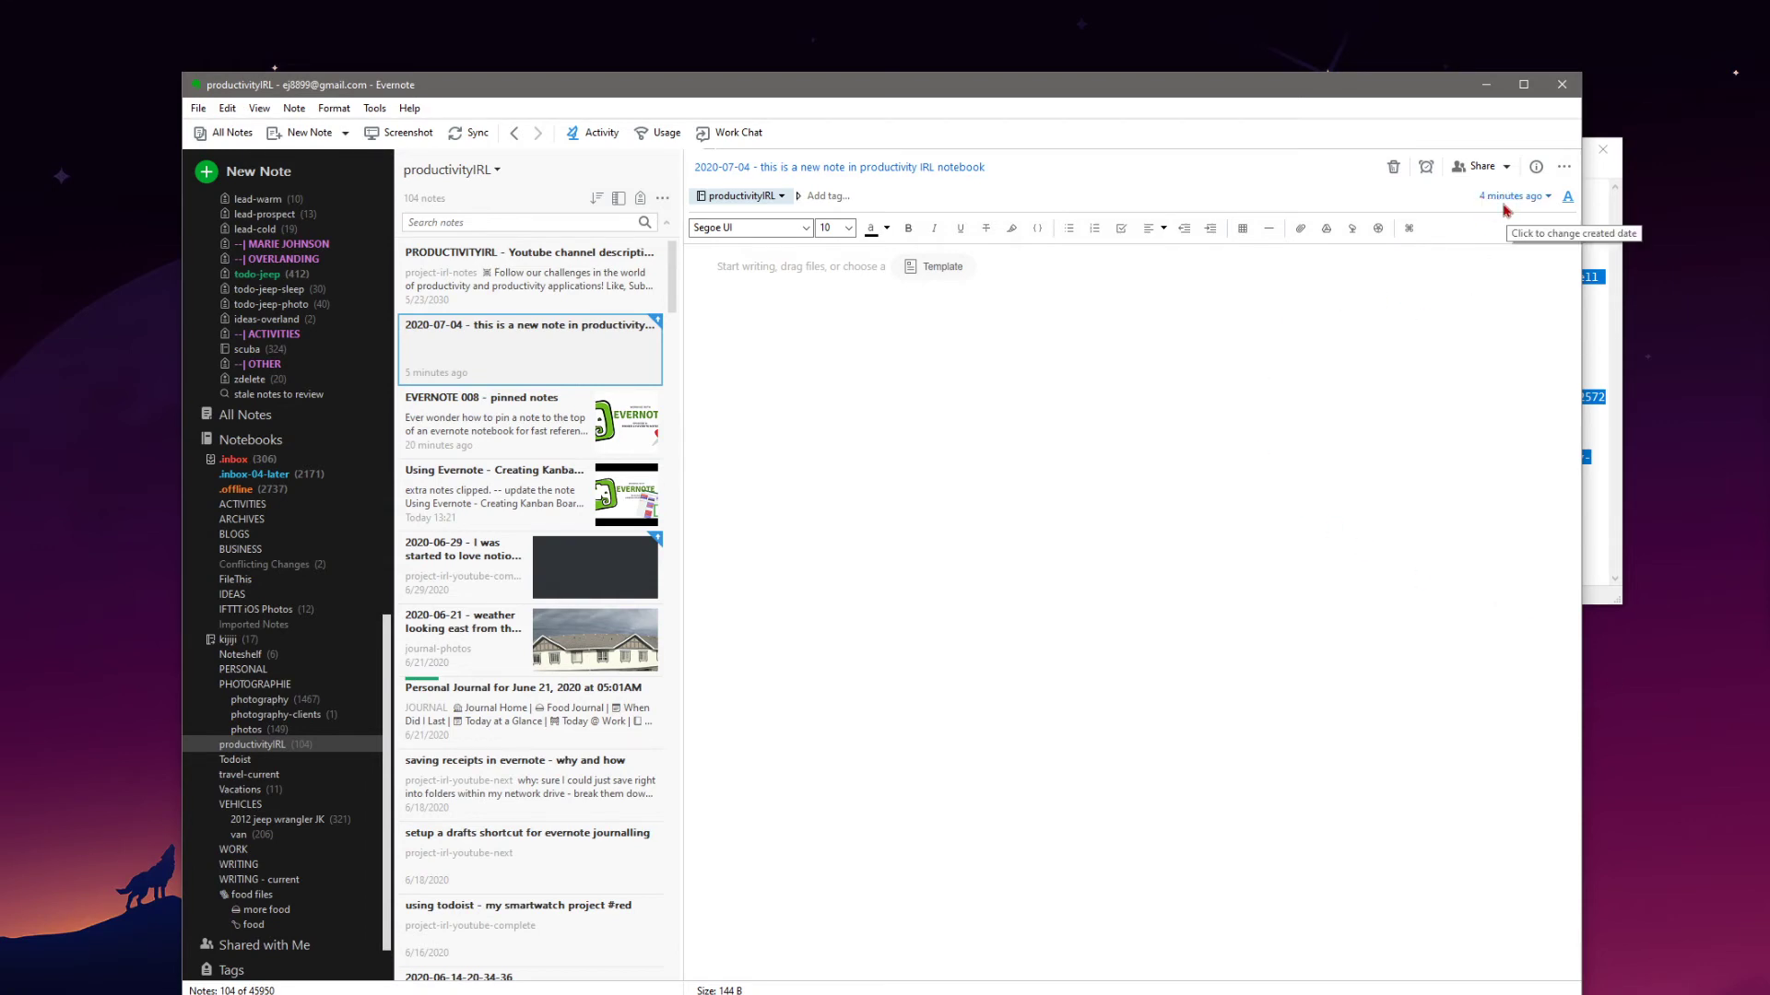
click(544, 276)
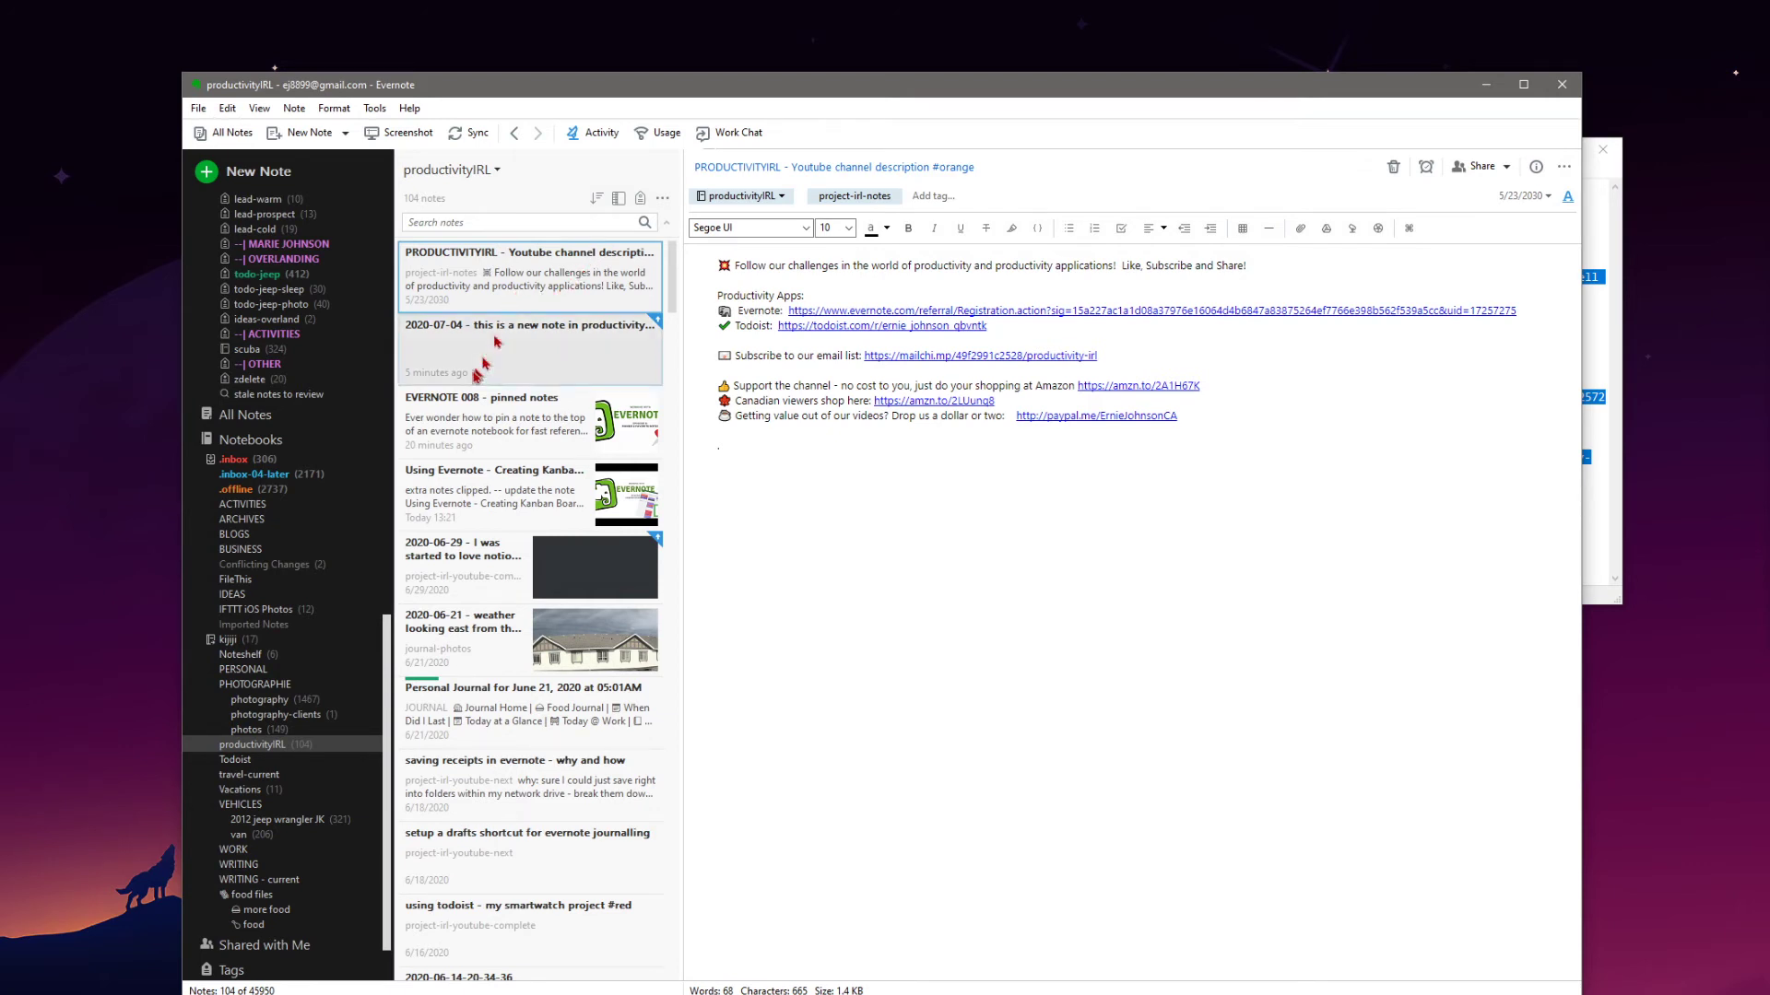
- Add the prefix "000 - " to the title of the 2020-07-04 new note
click(553, 365)
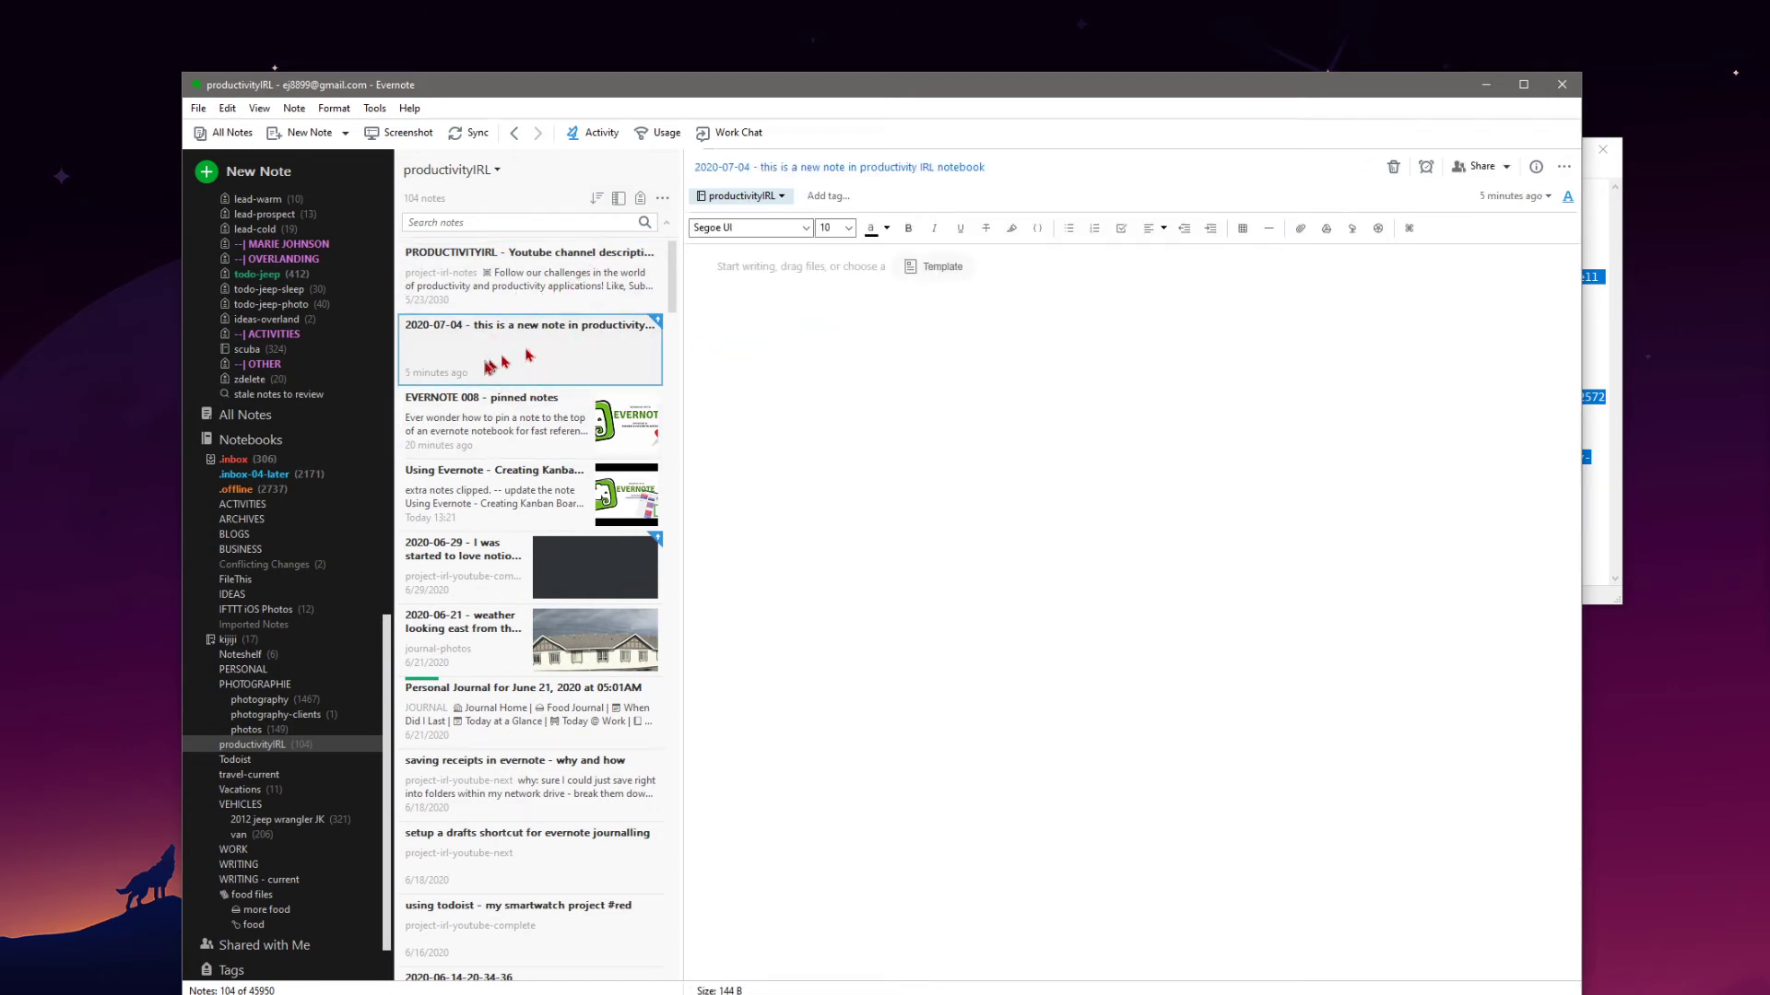
click(695, 168)
text(000 -)
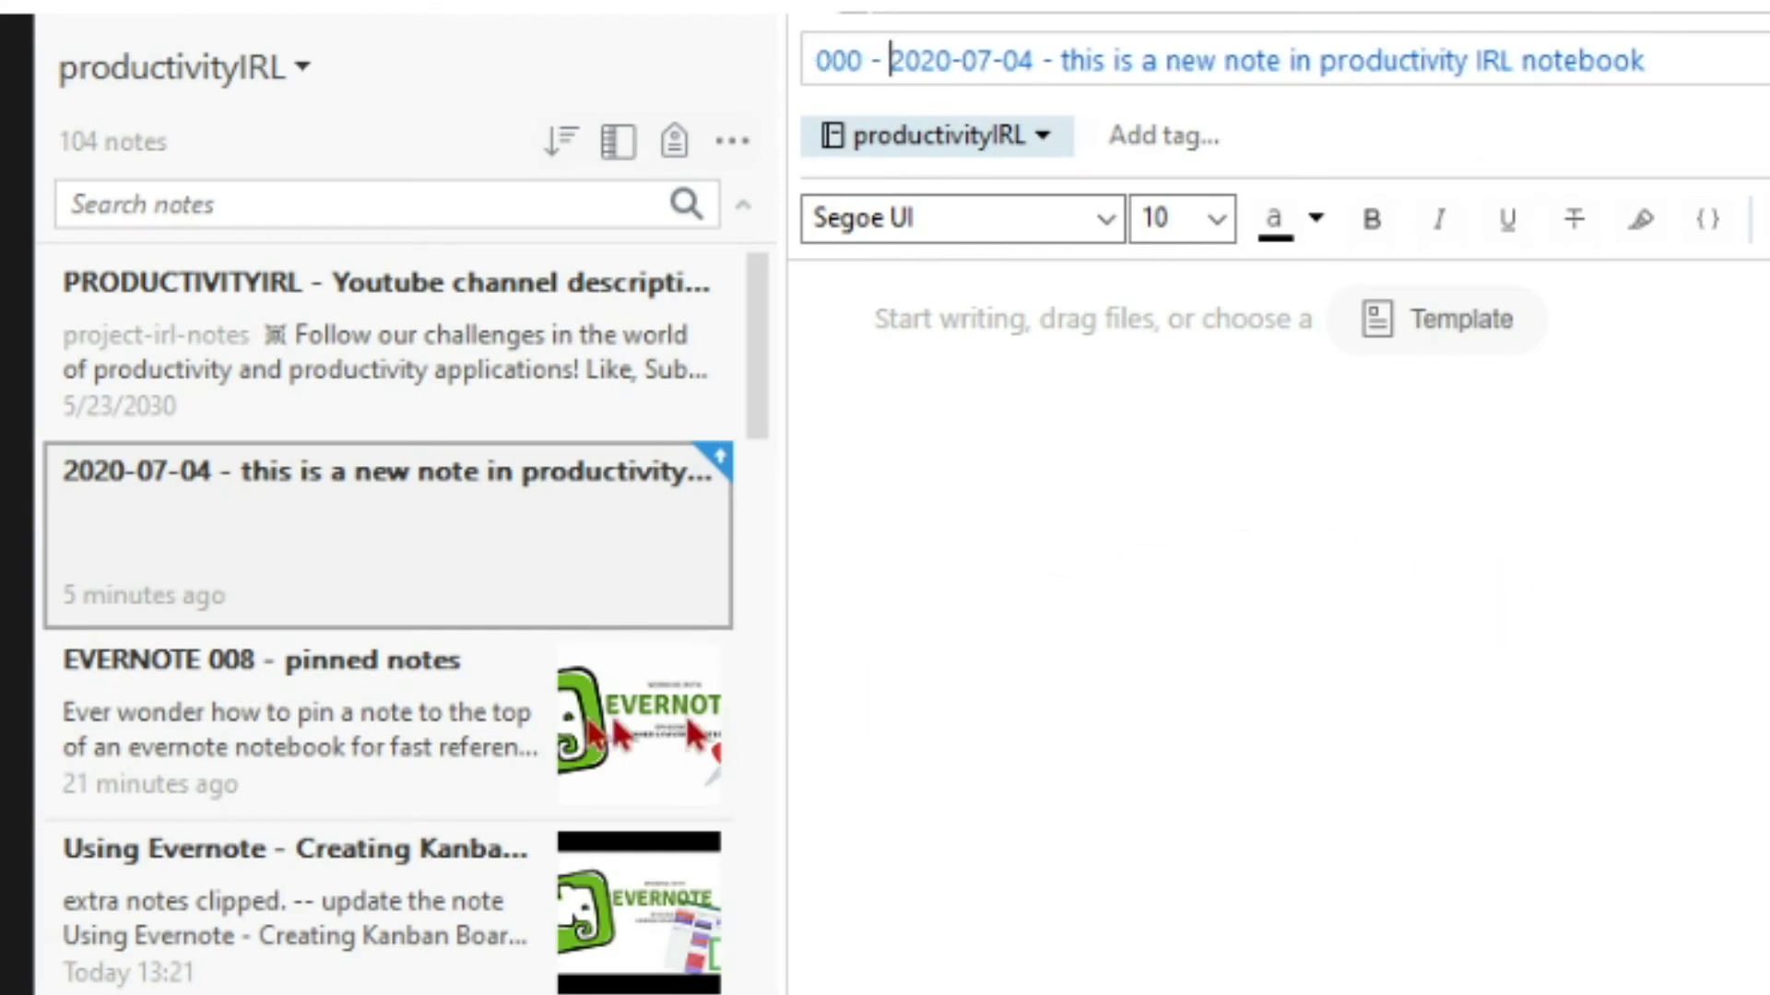
- Add the prefix "002 - " to the title of the "EVERNOTE 008 - pinned notes" note
click(655, 750)
click(813, 61)
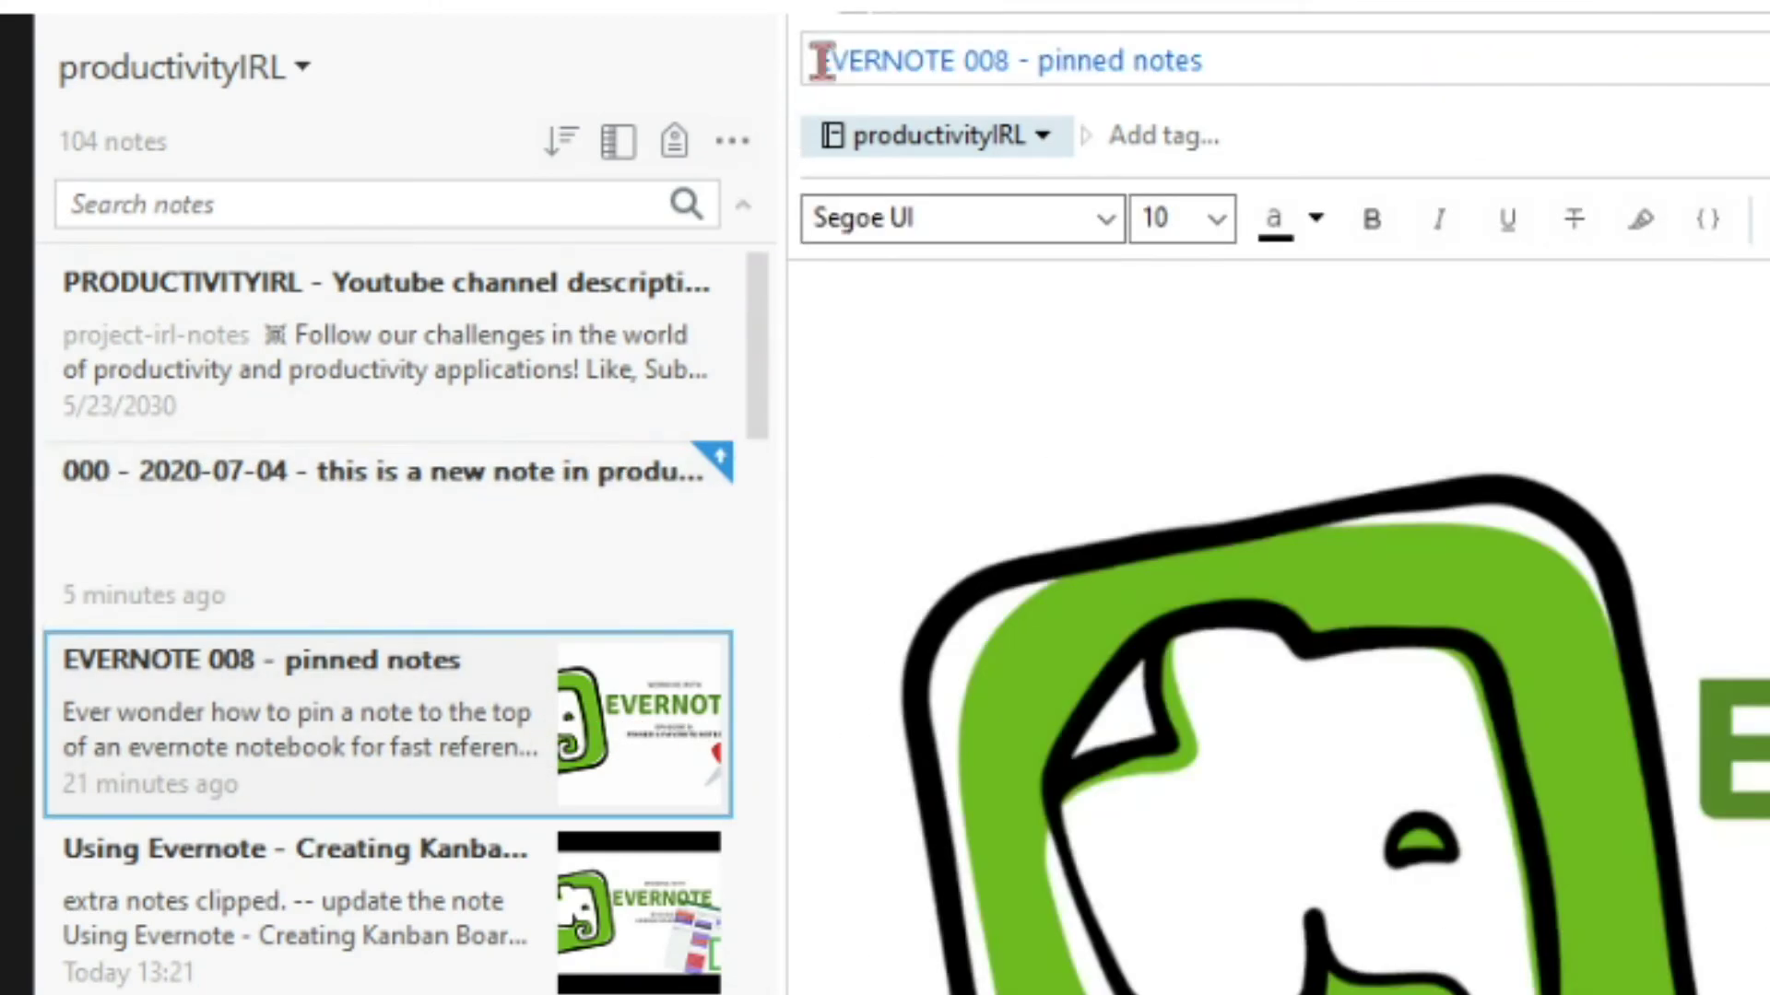
text(002 -)
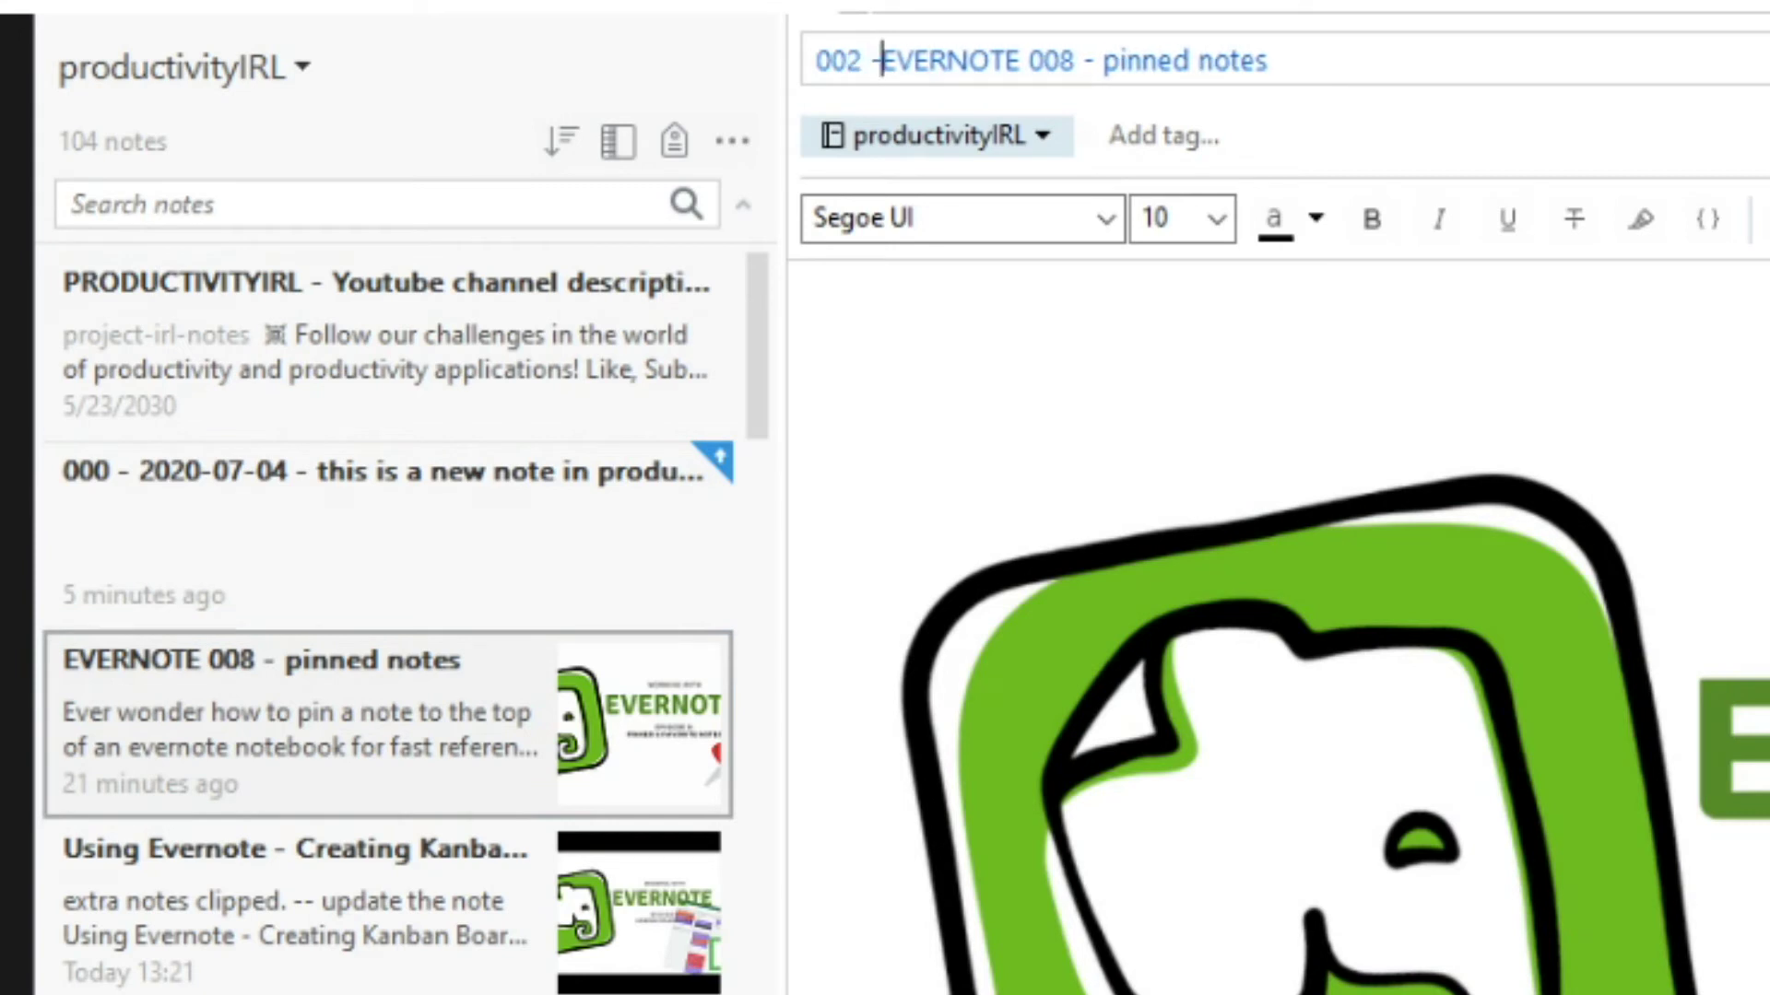
- Save the edited note title and sort the productivityIRL notes by Title with reverse sort order turned off
click(249, 553)
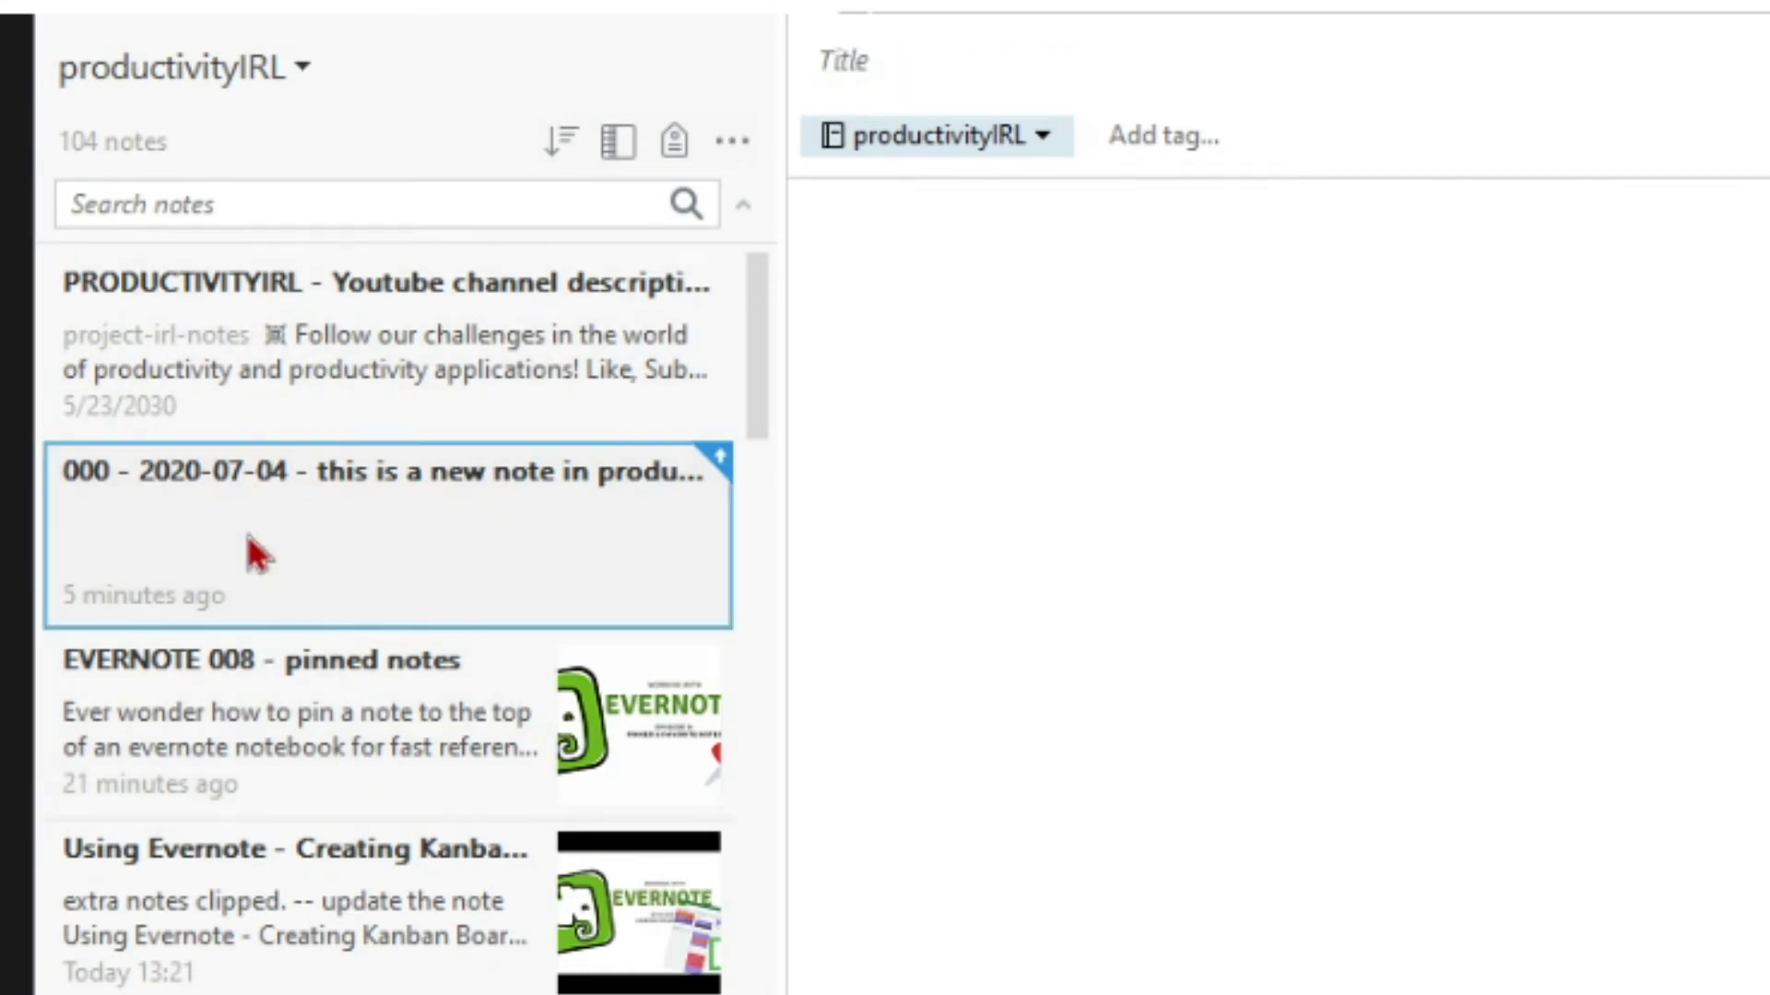
click(560, 141)
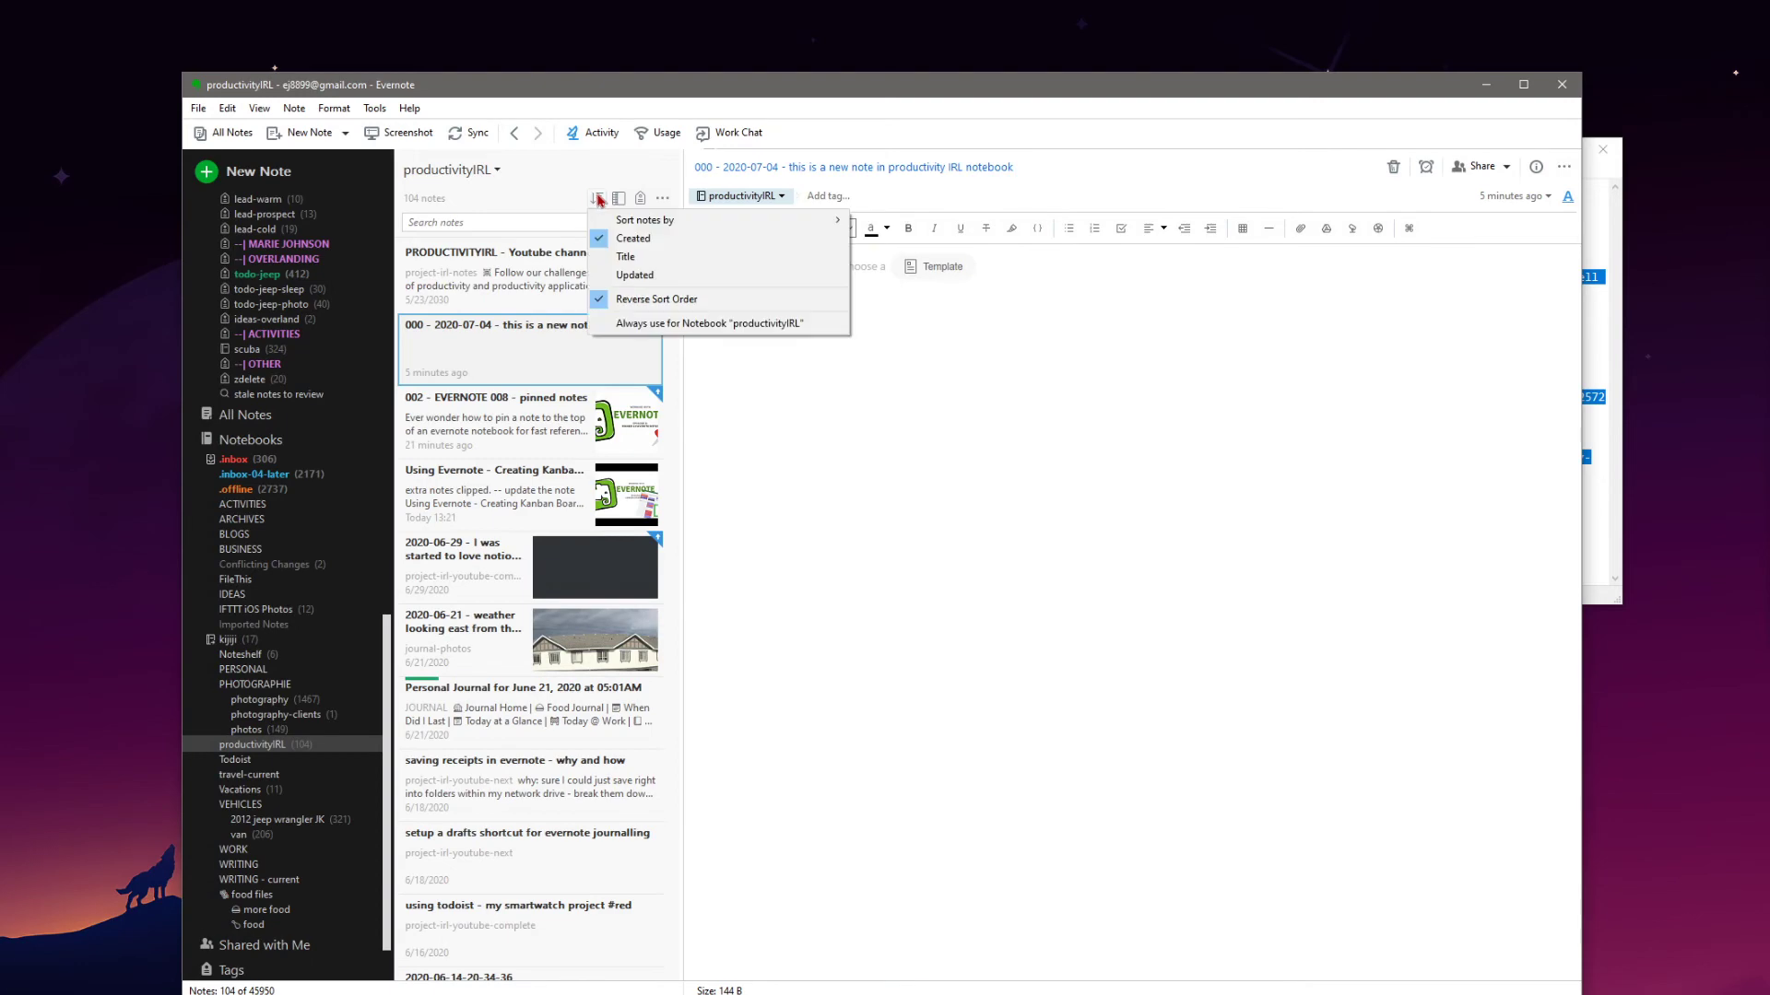
click(627, 258)
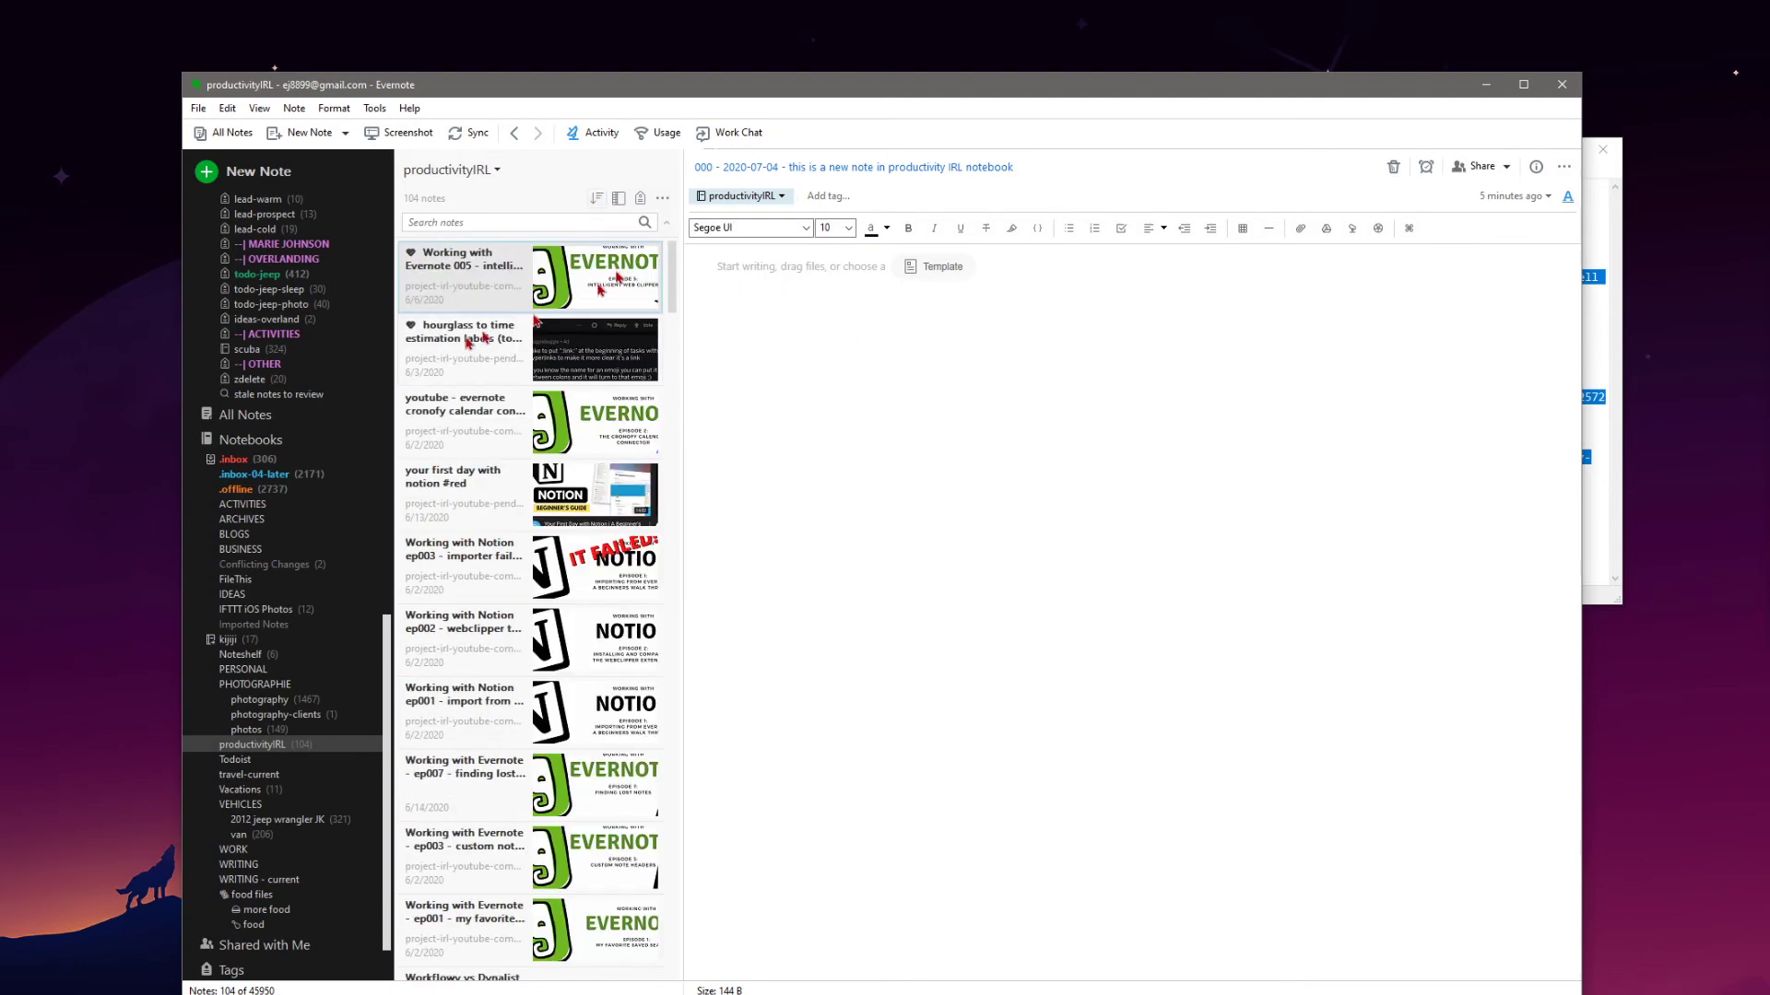
click(604, 201)
click(627, 288)
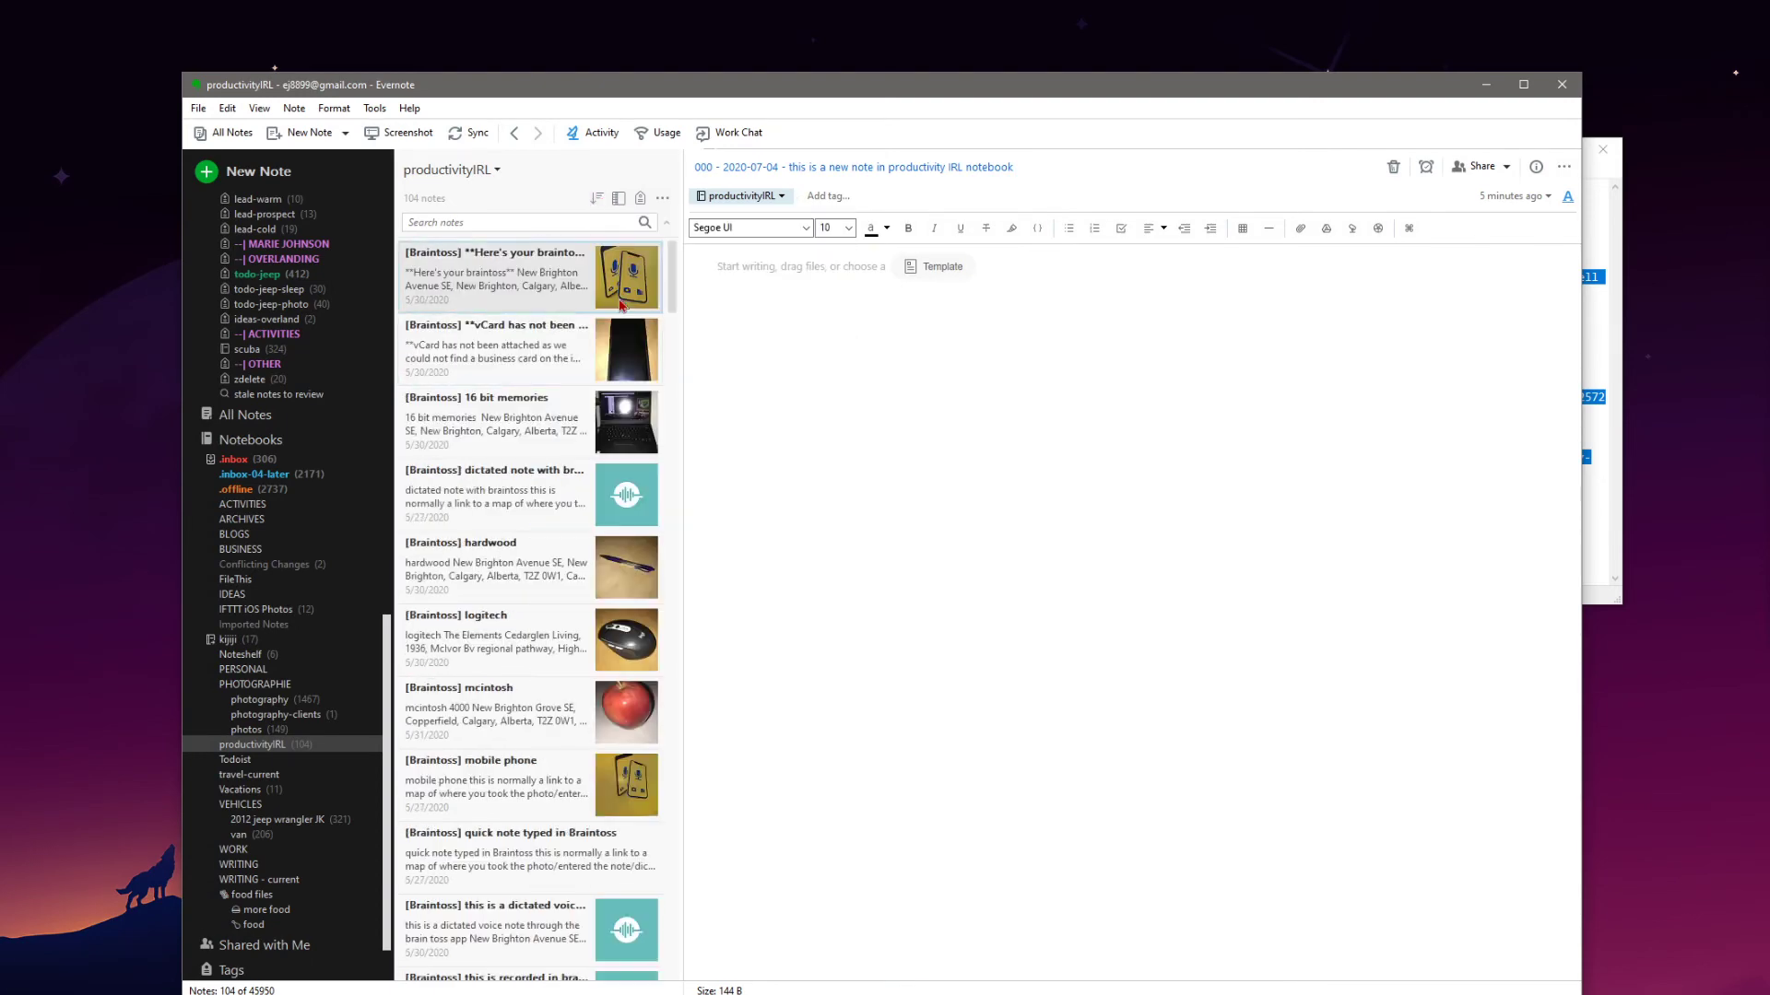
- Show the "002 - EVERNOTE 008 - pinned notes" note, and return to the first [Braintoss] note in the list
scroll(504, 359, down, 10)
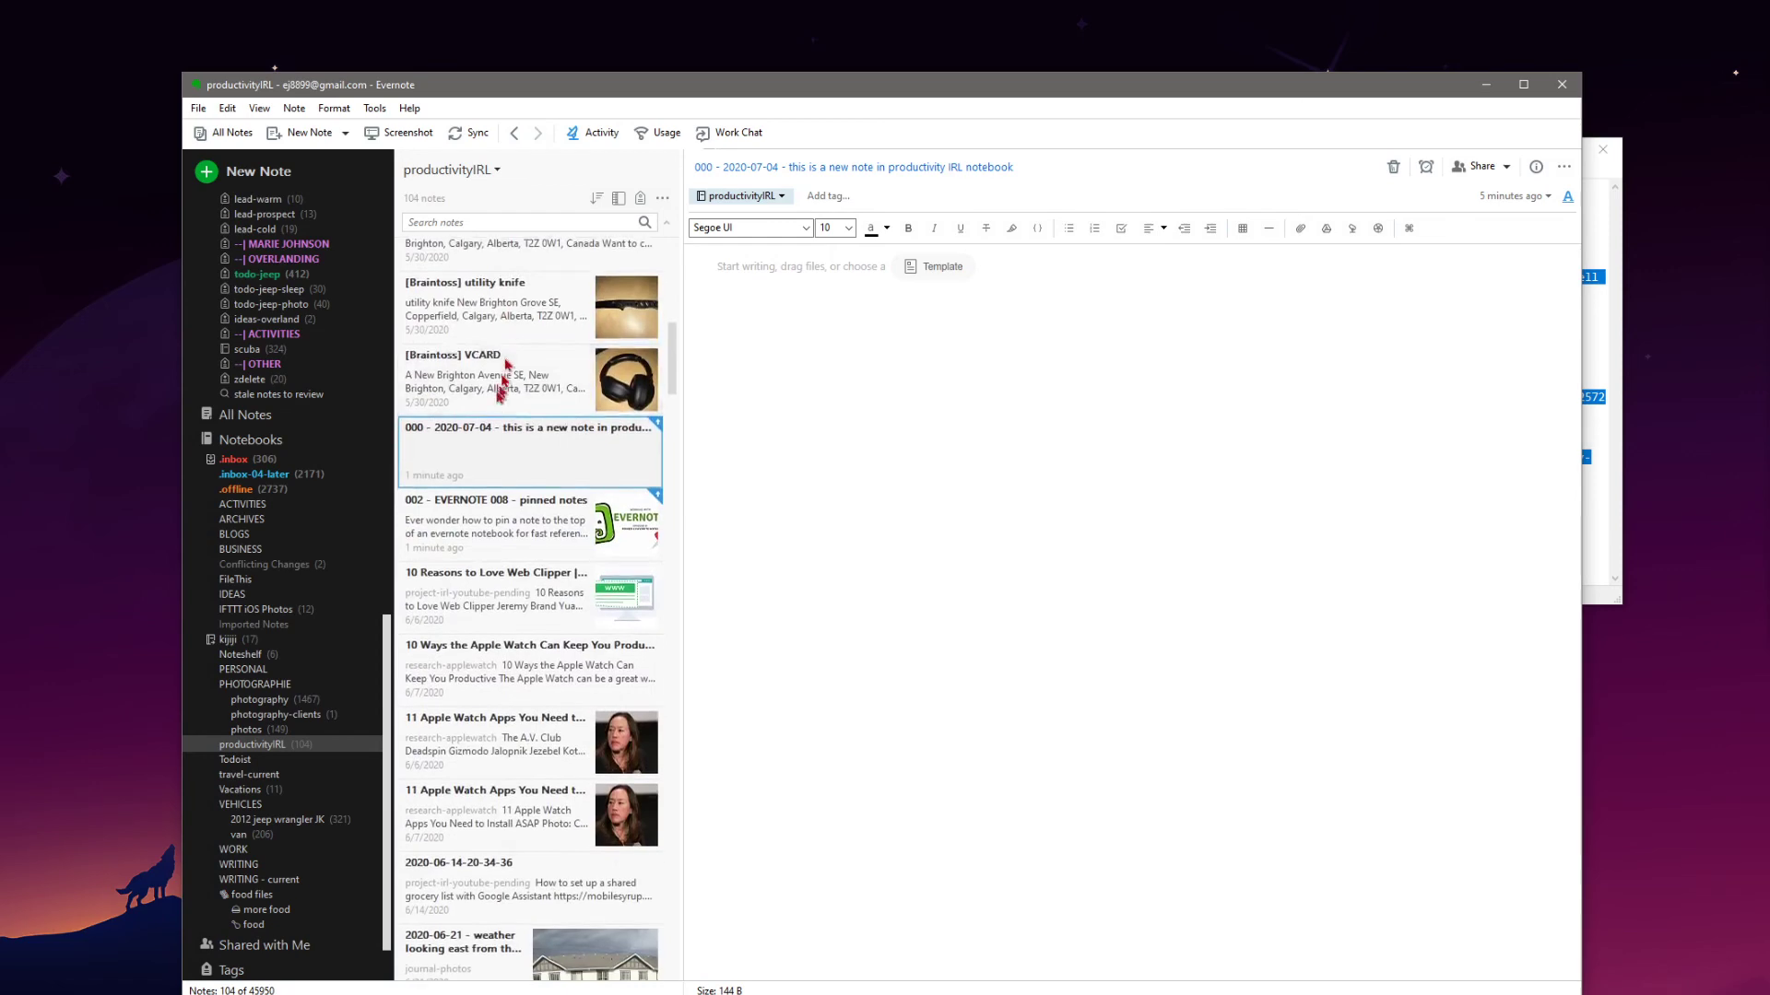
click(498, 510)
scroll(457, 368, up, 10)
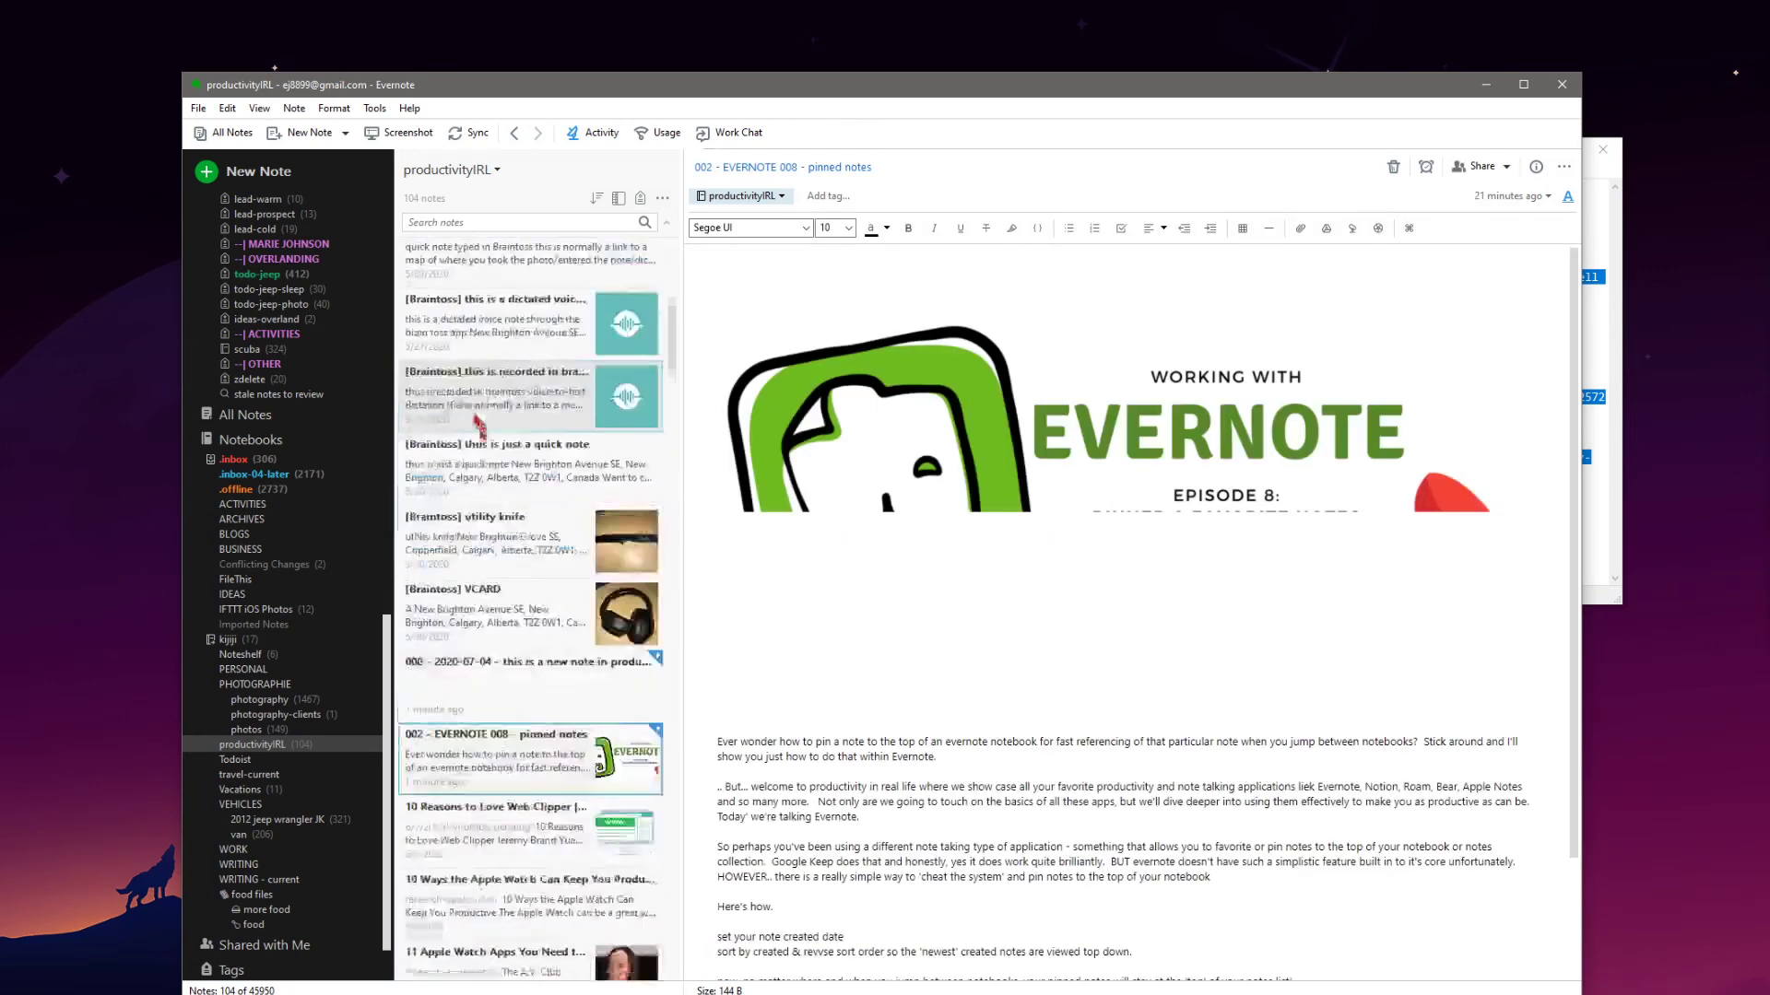
click(455, 287)
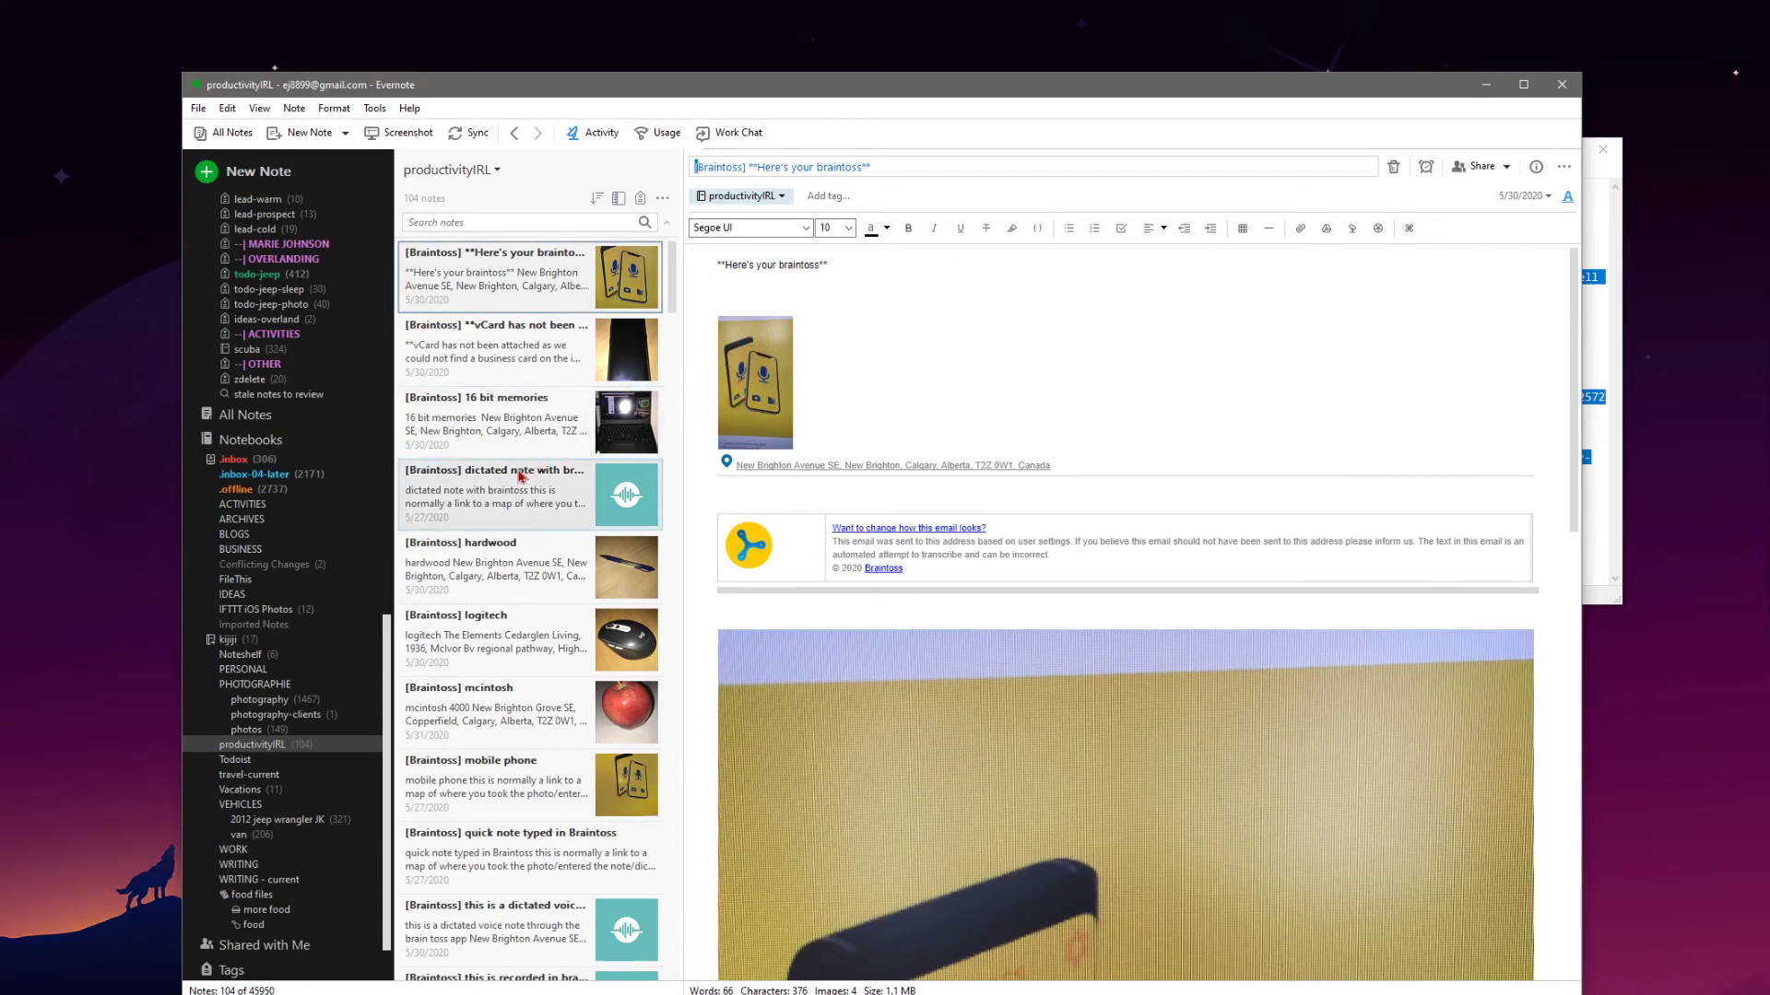
- Compare the notes prefixed 000 and 002 with the [Braintoss] notes listed above them
scroll(518, 478, down, 5)
scroll(518, 477, down, 2)
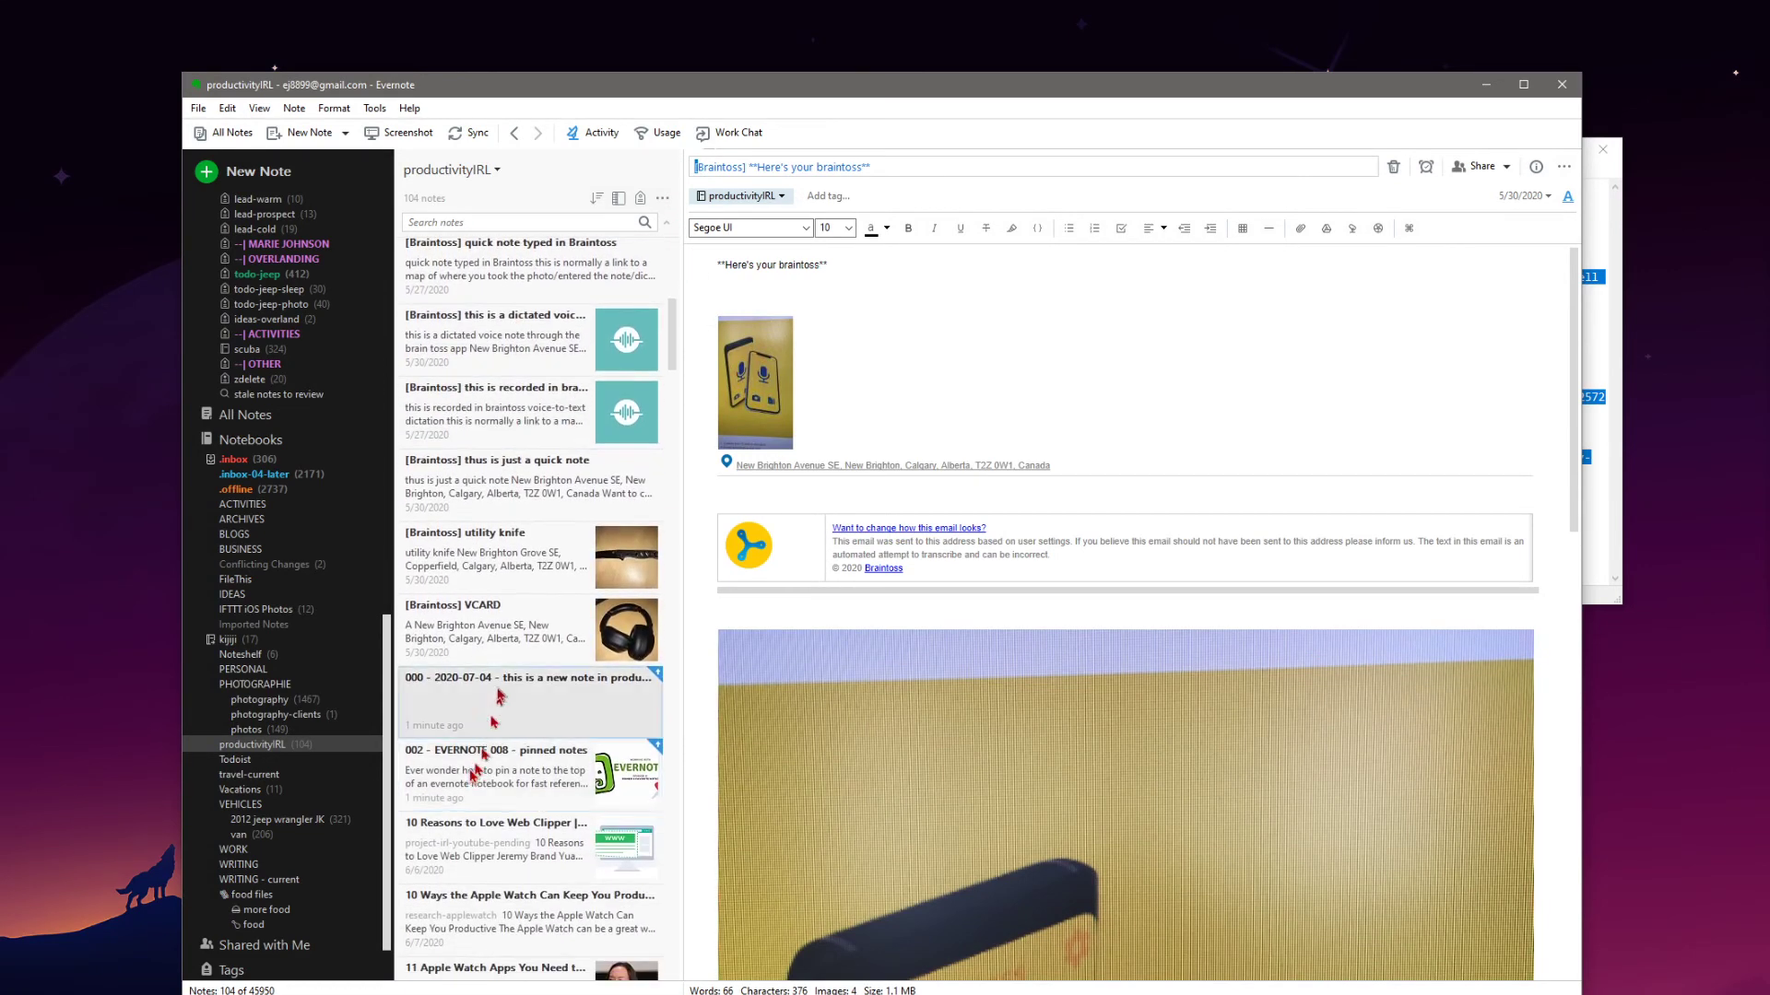
click(495, 710)
click(495, 779)
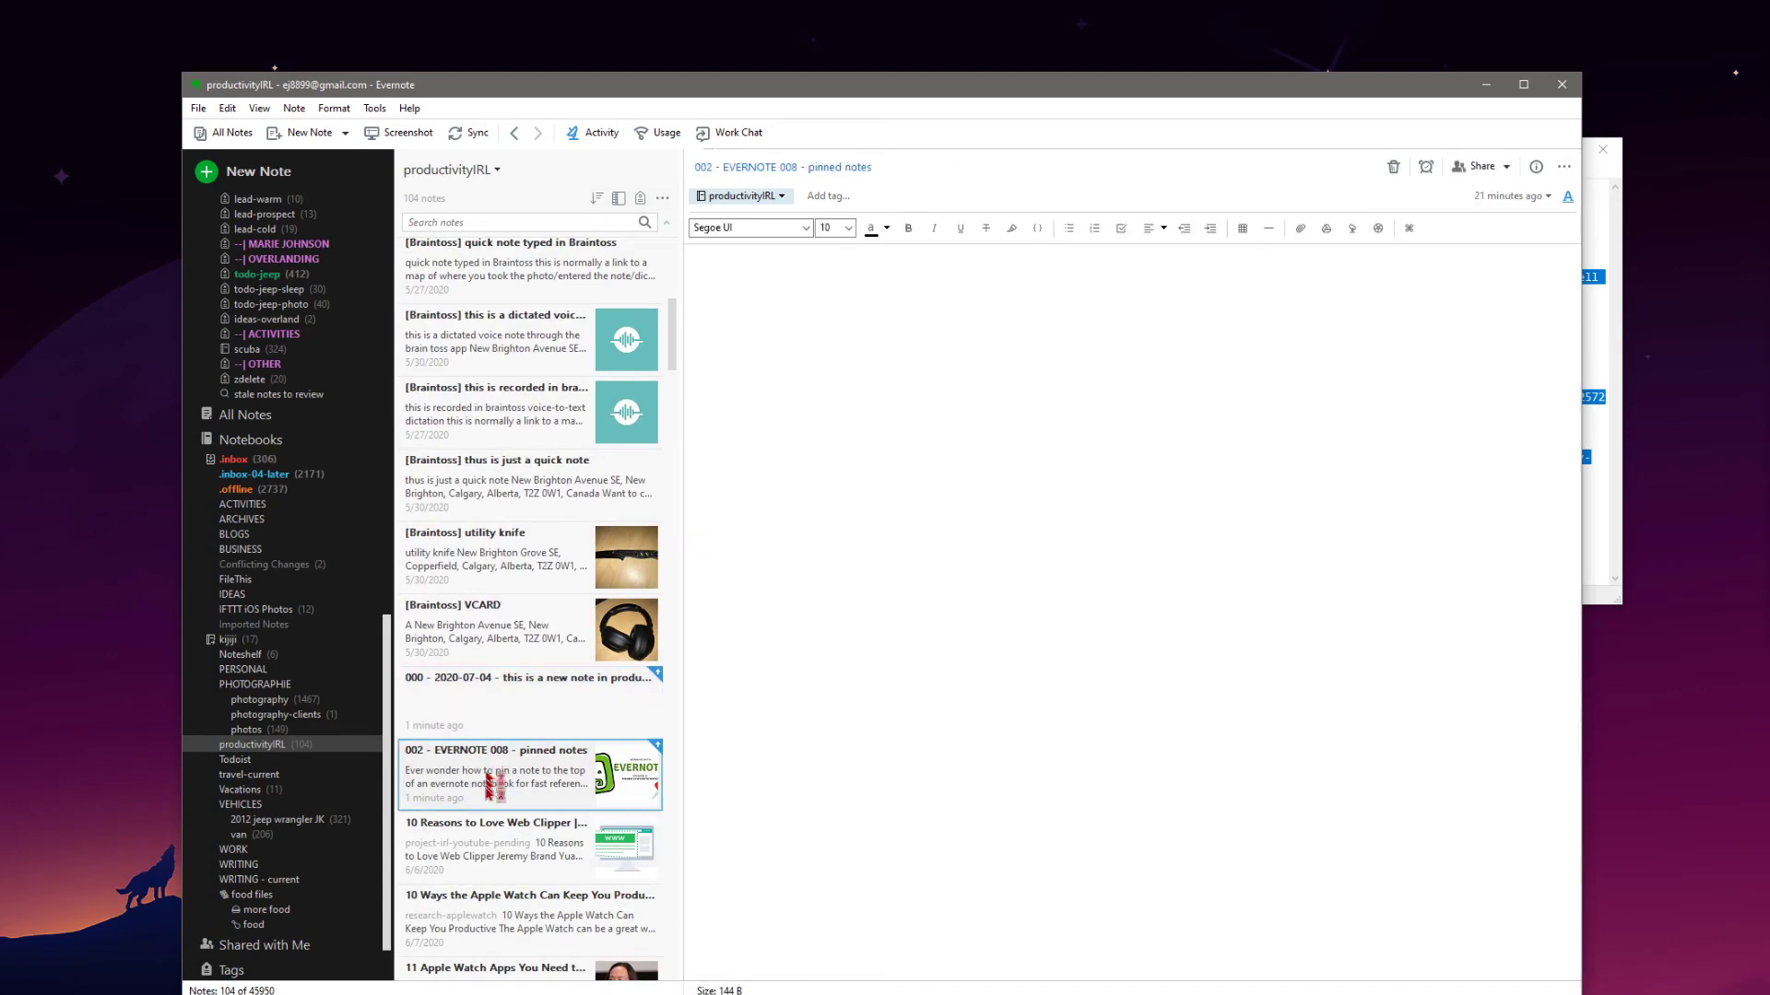
click(521, 701)
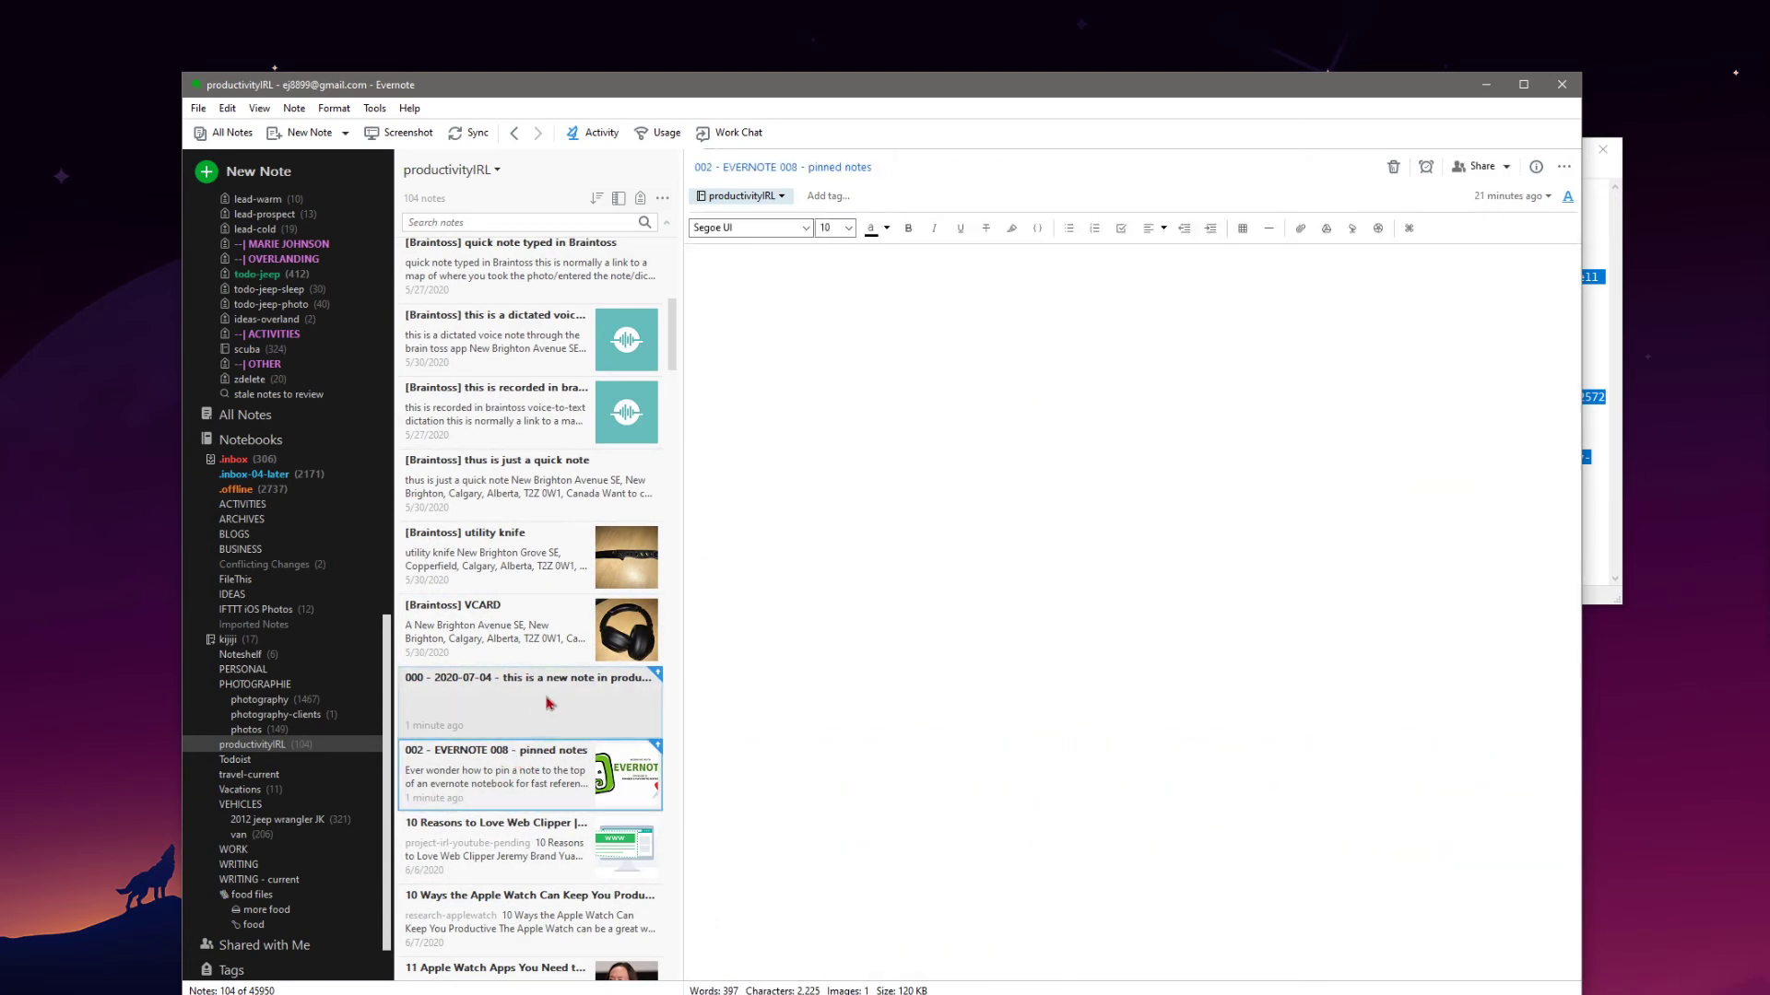
scroll(516, 705, up, 2)
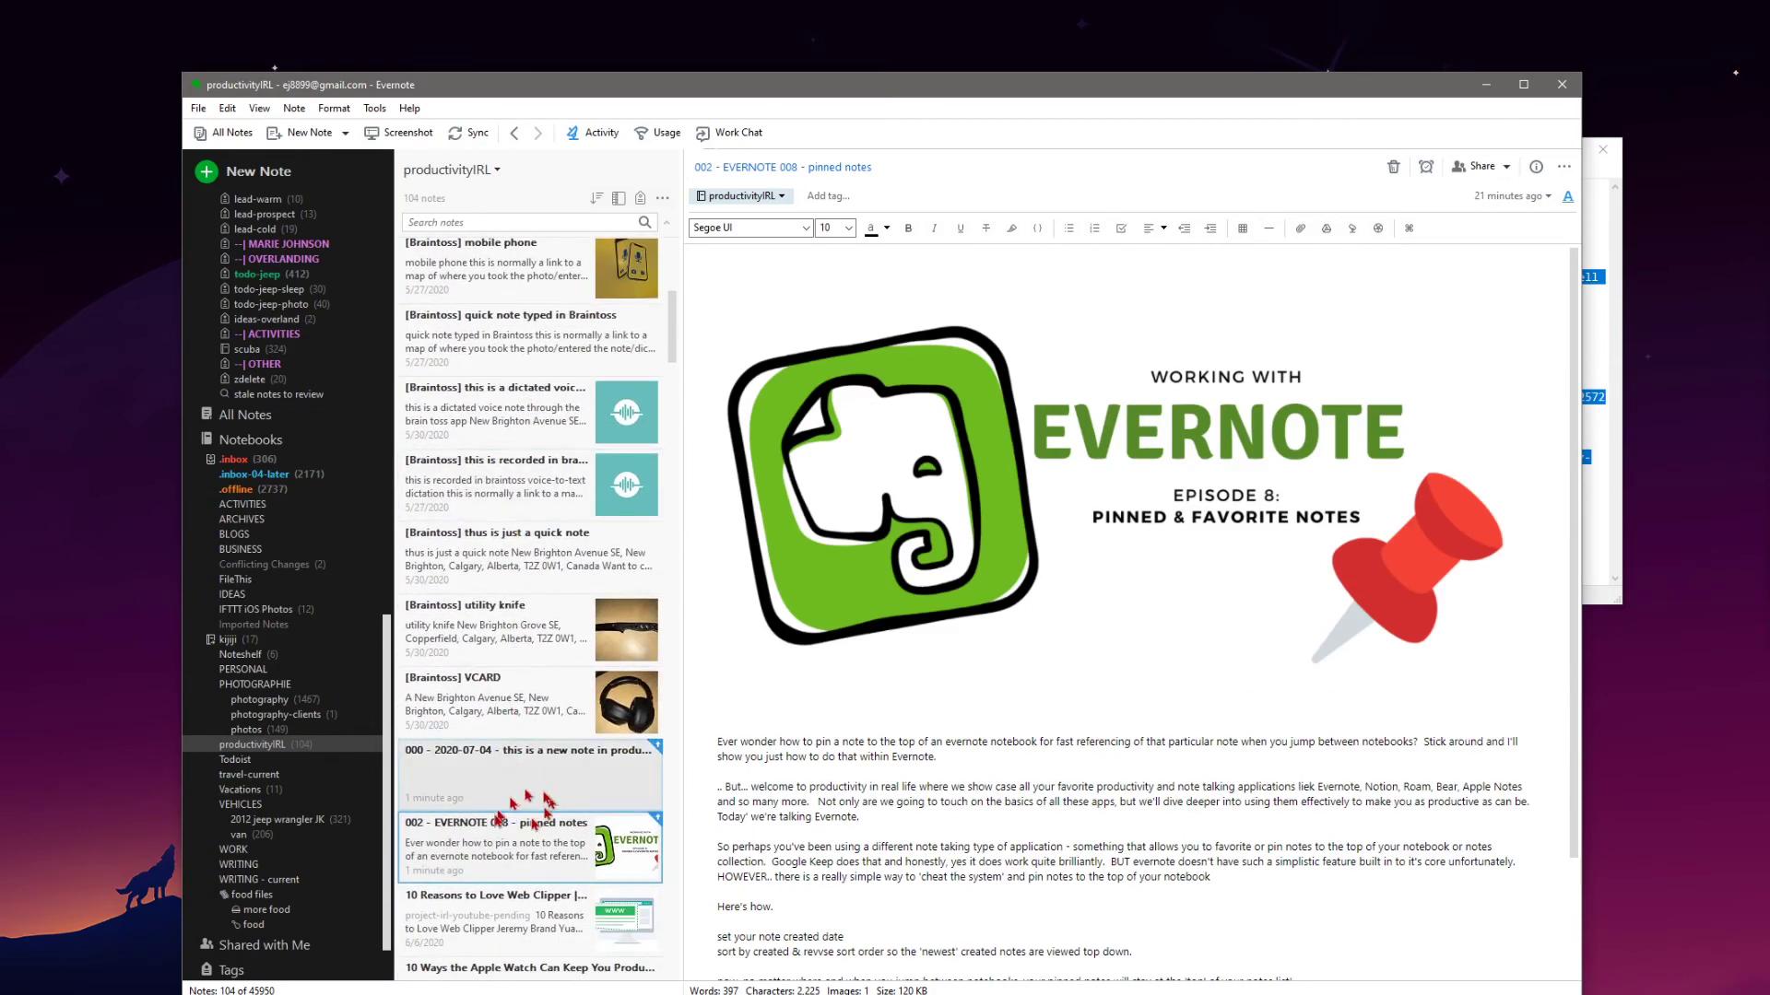
scroll(521, 806, down, 2)
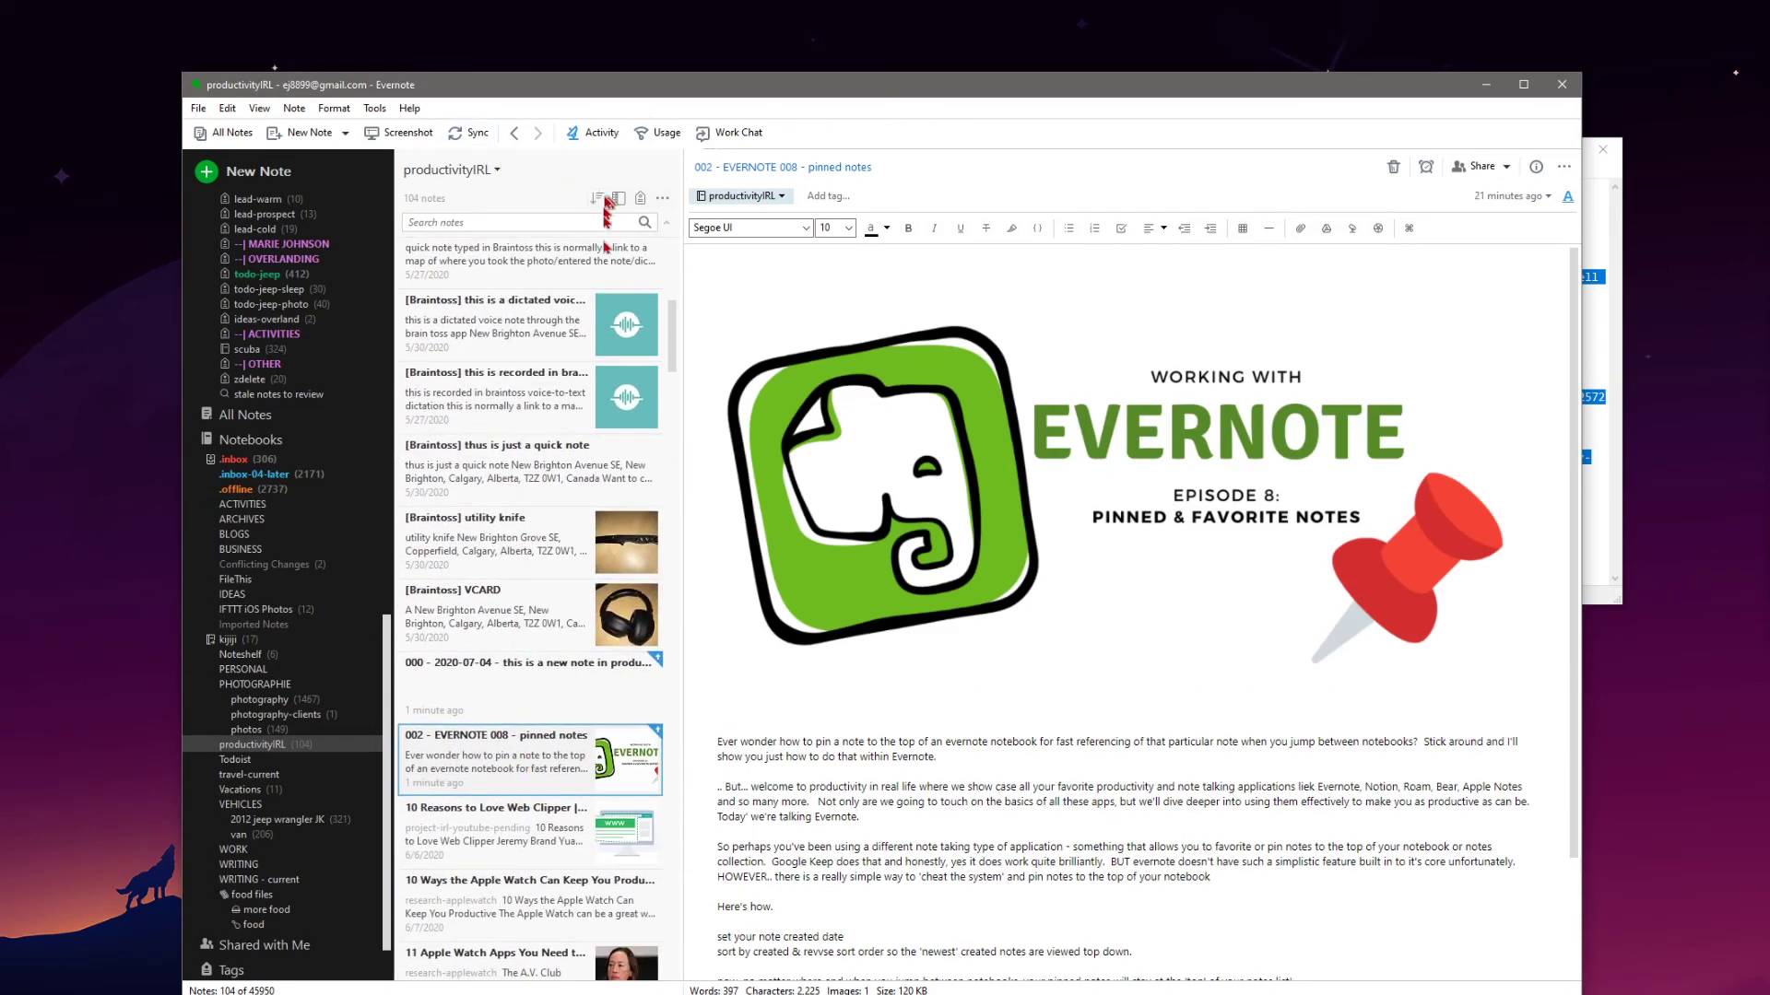
click(475, 696)
click(486, 754)
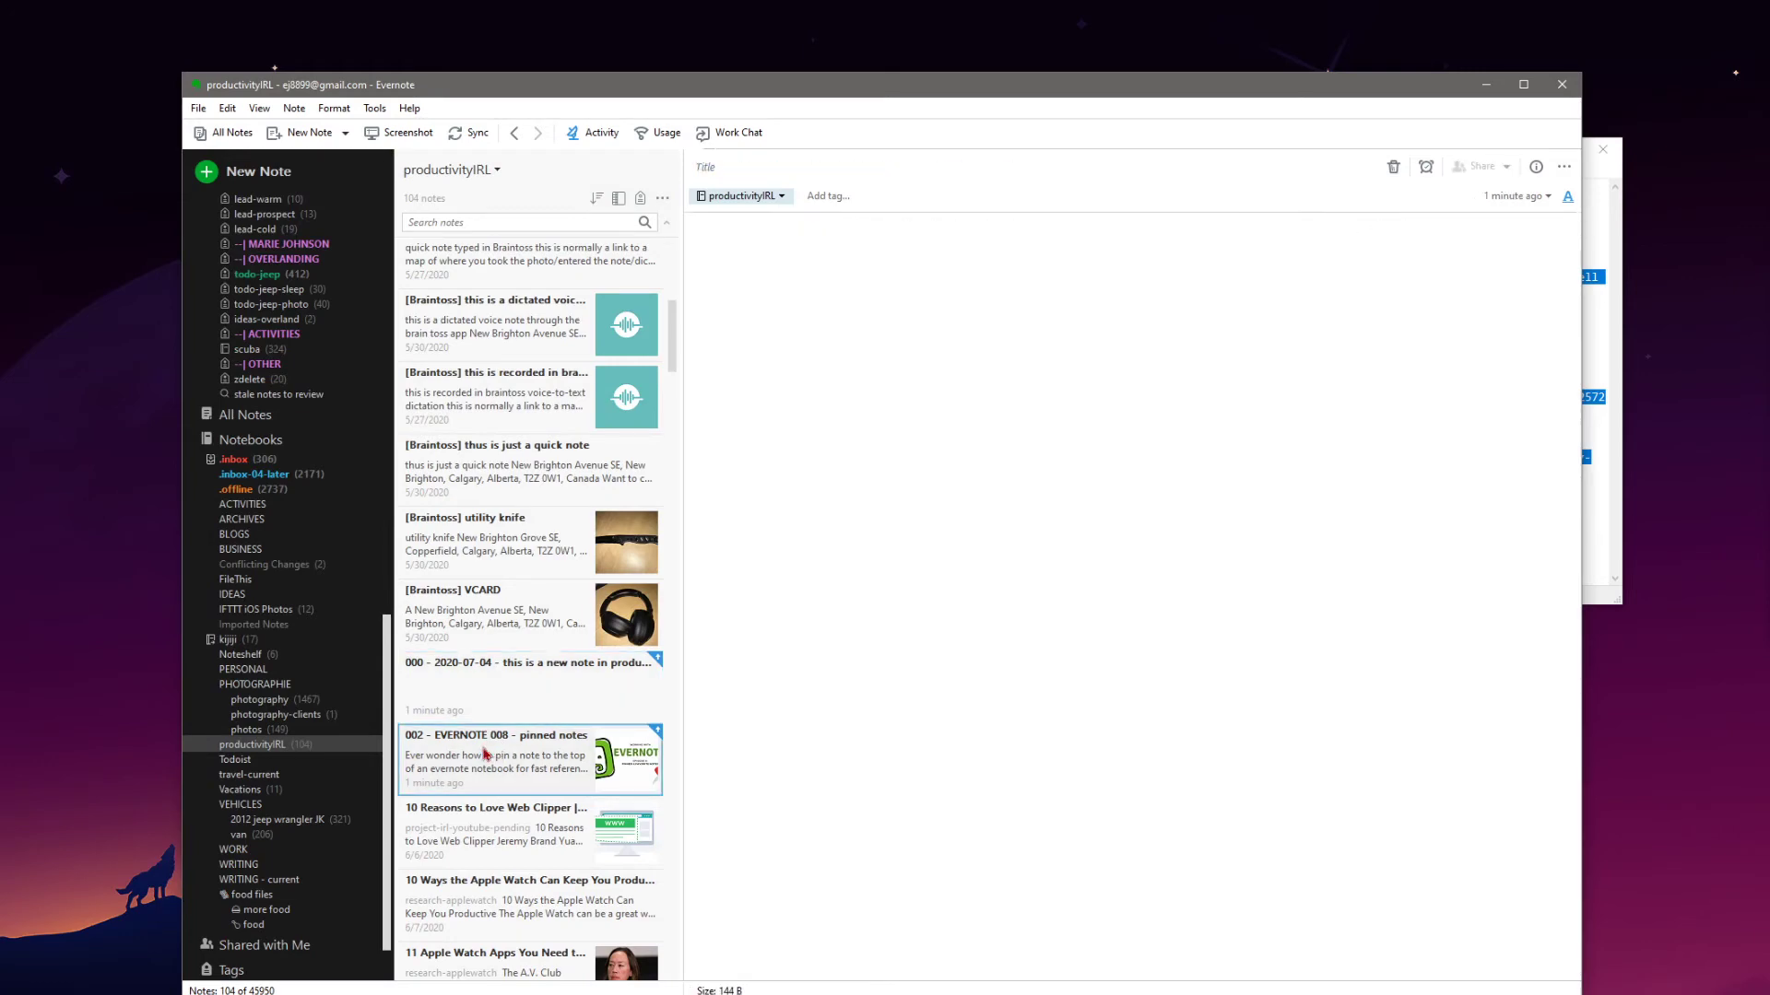
click(486, 691)
click(495, 743)
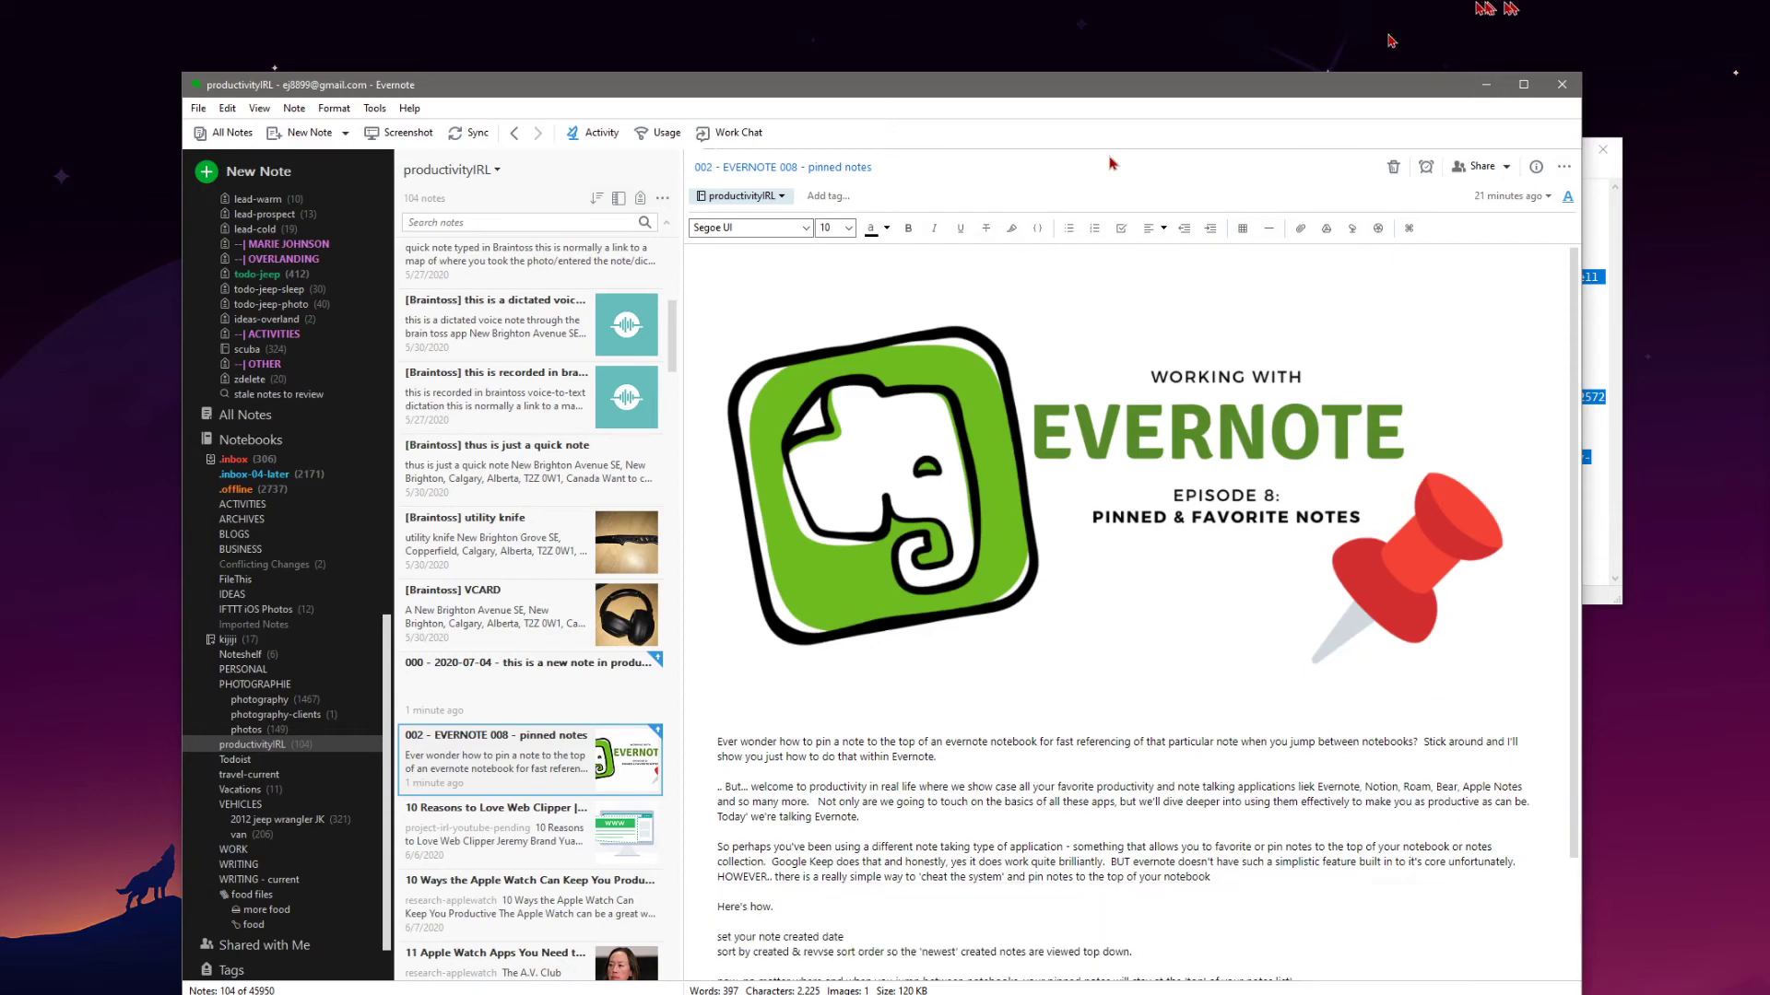
- Sort the productivityIRL notes by Created in reverse order and show the Youtube channel description note
click(600, 199)
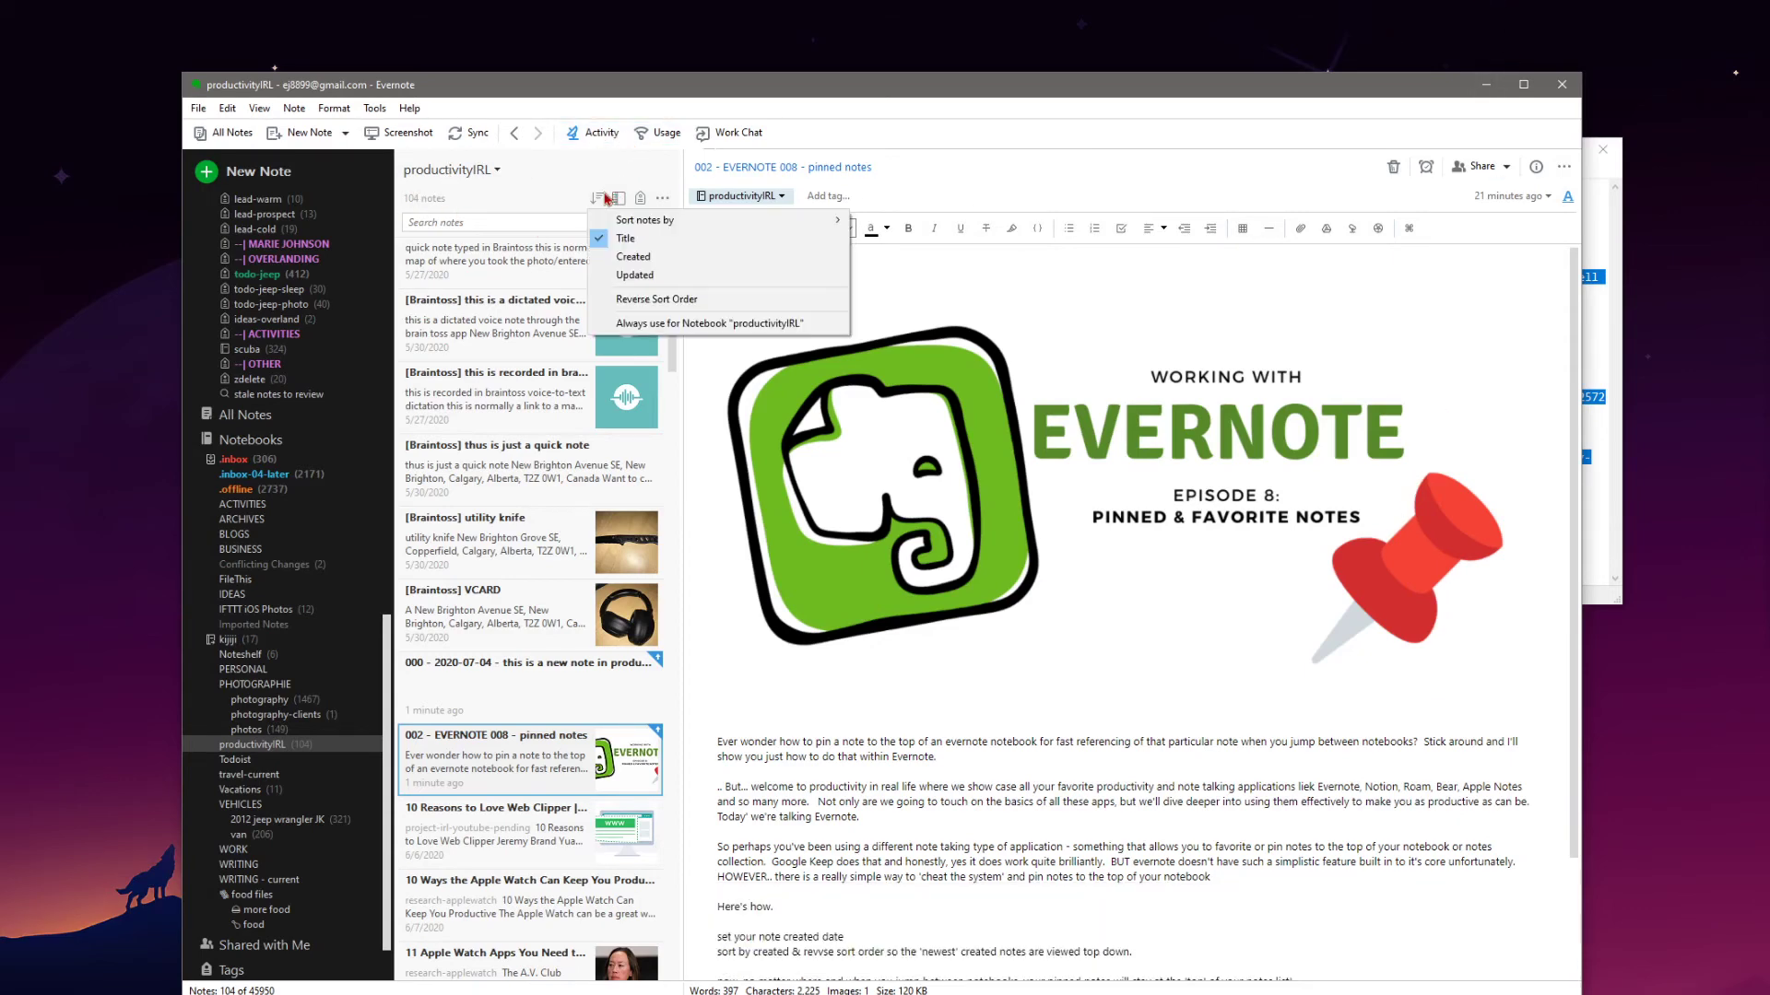
click(633, 256)
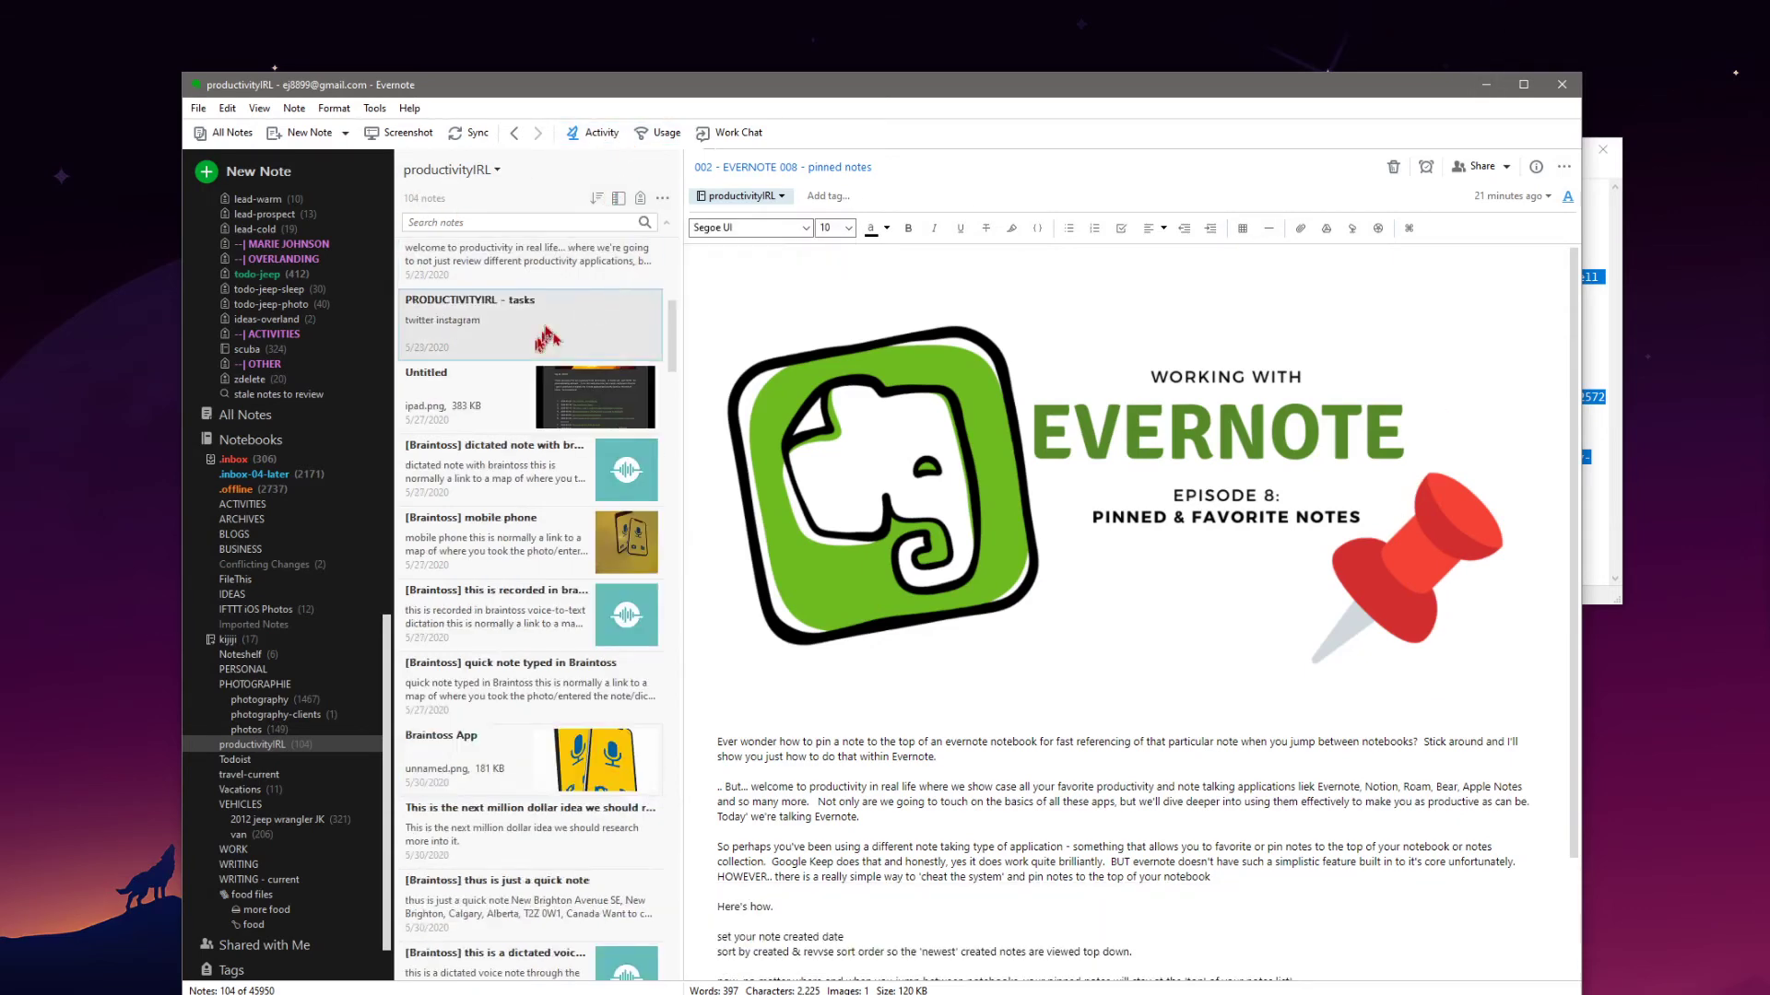
click(599, 198)
click(616, 293)
click(613, 307)
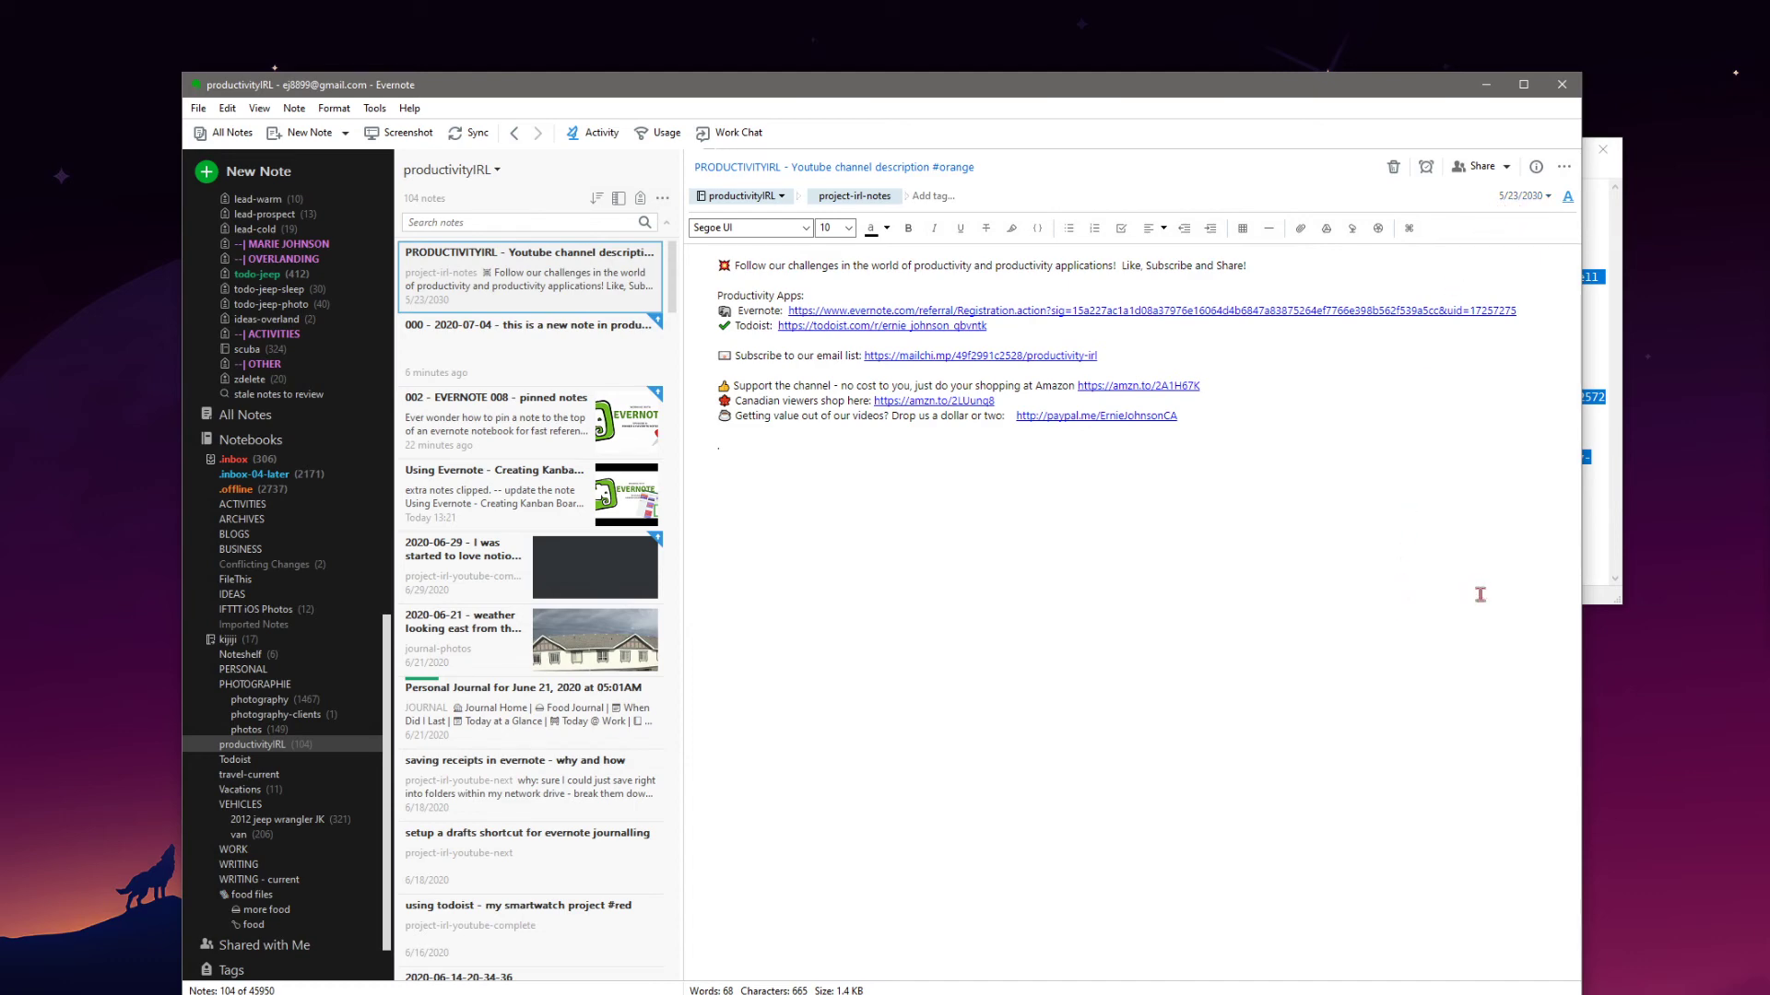
- Go to the Shortcuts section, collapse it to reveal the notebooks, and expand it again
scroll(318, 734, up, 6)
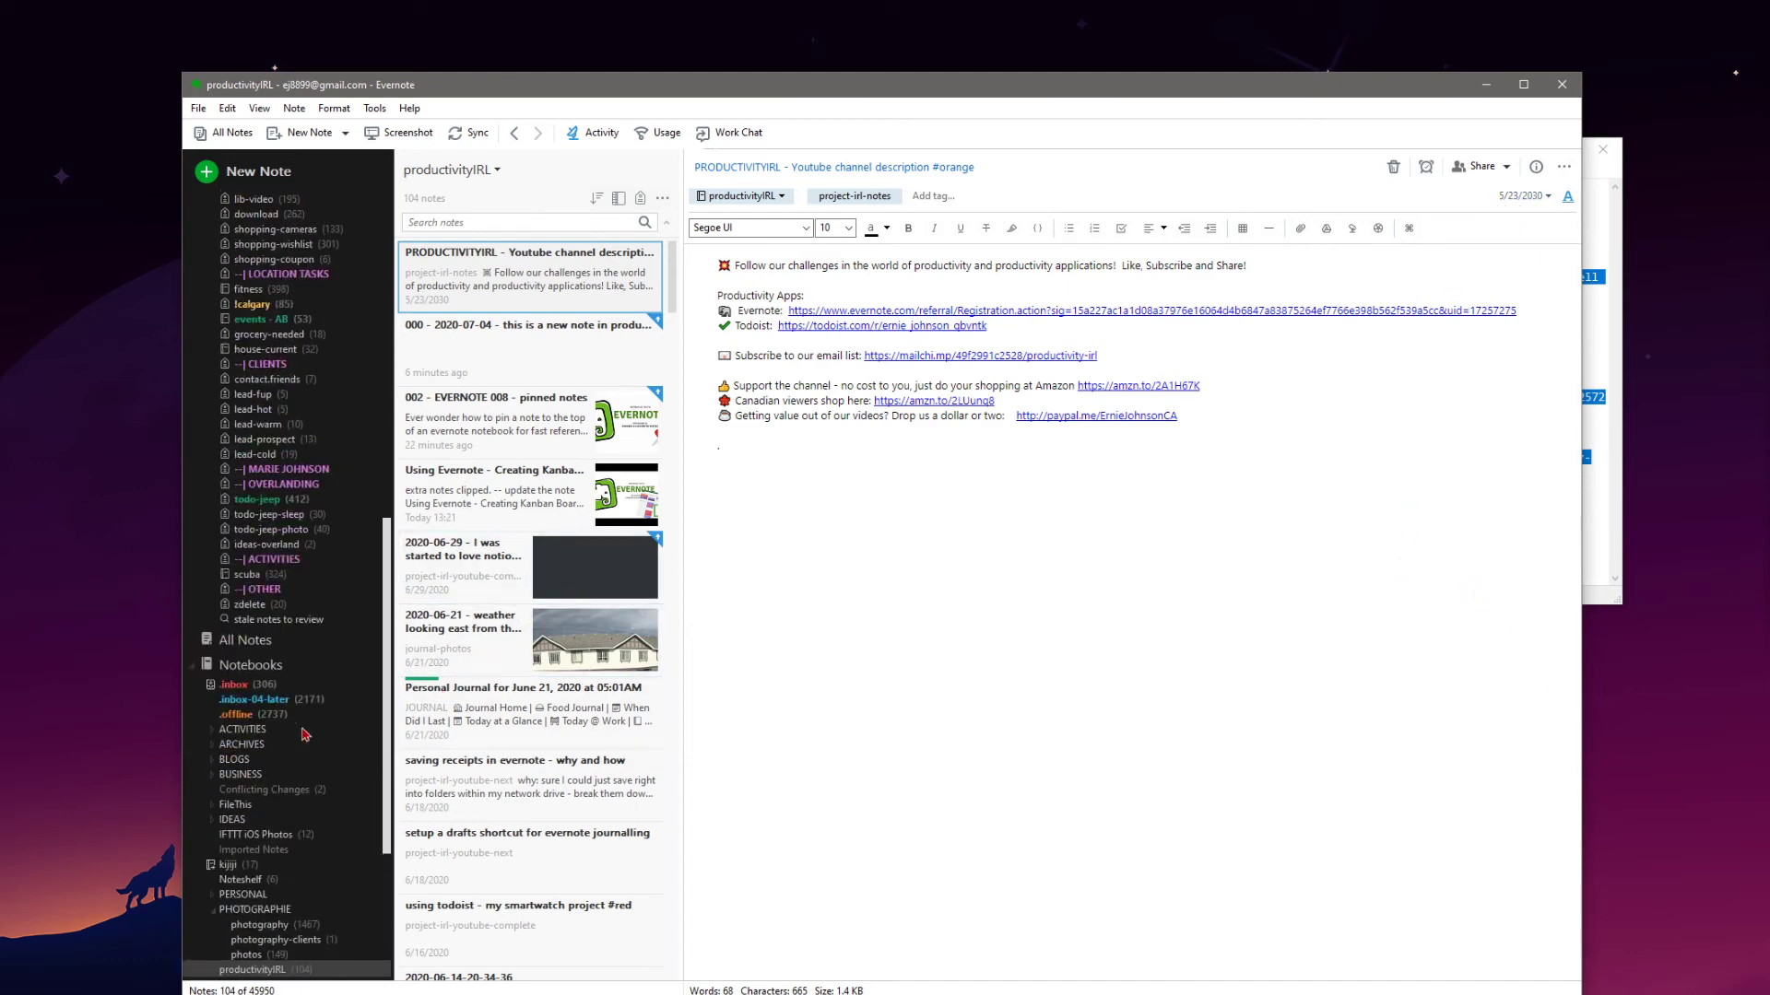
scroll(318, 735, up, 5)
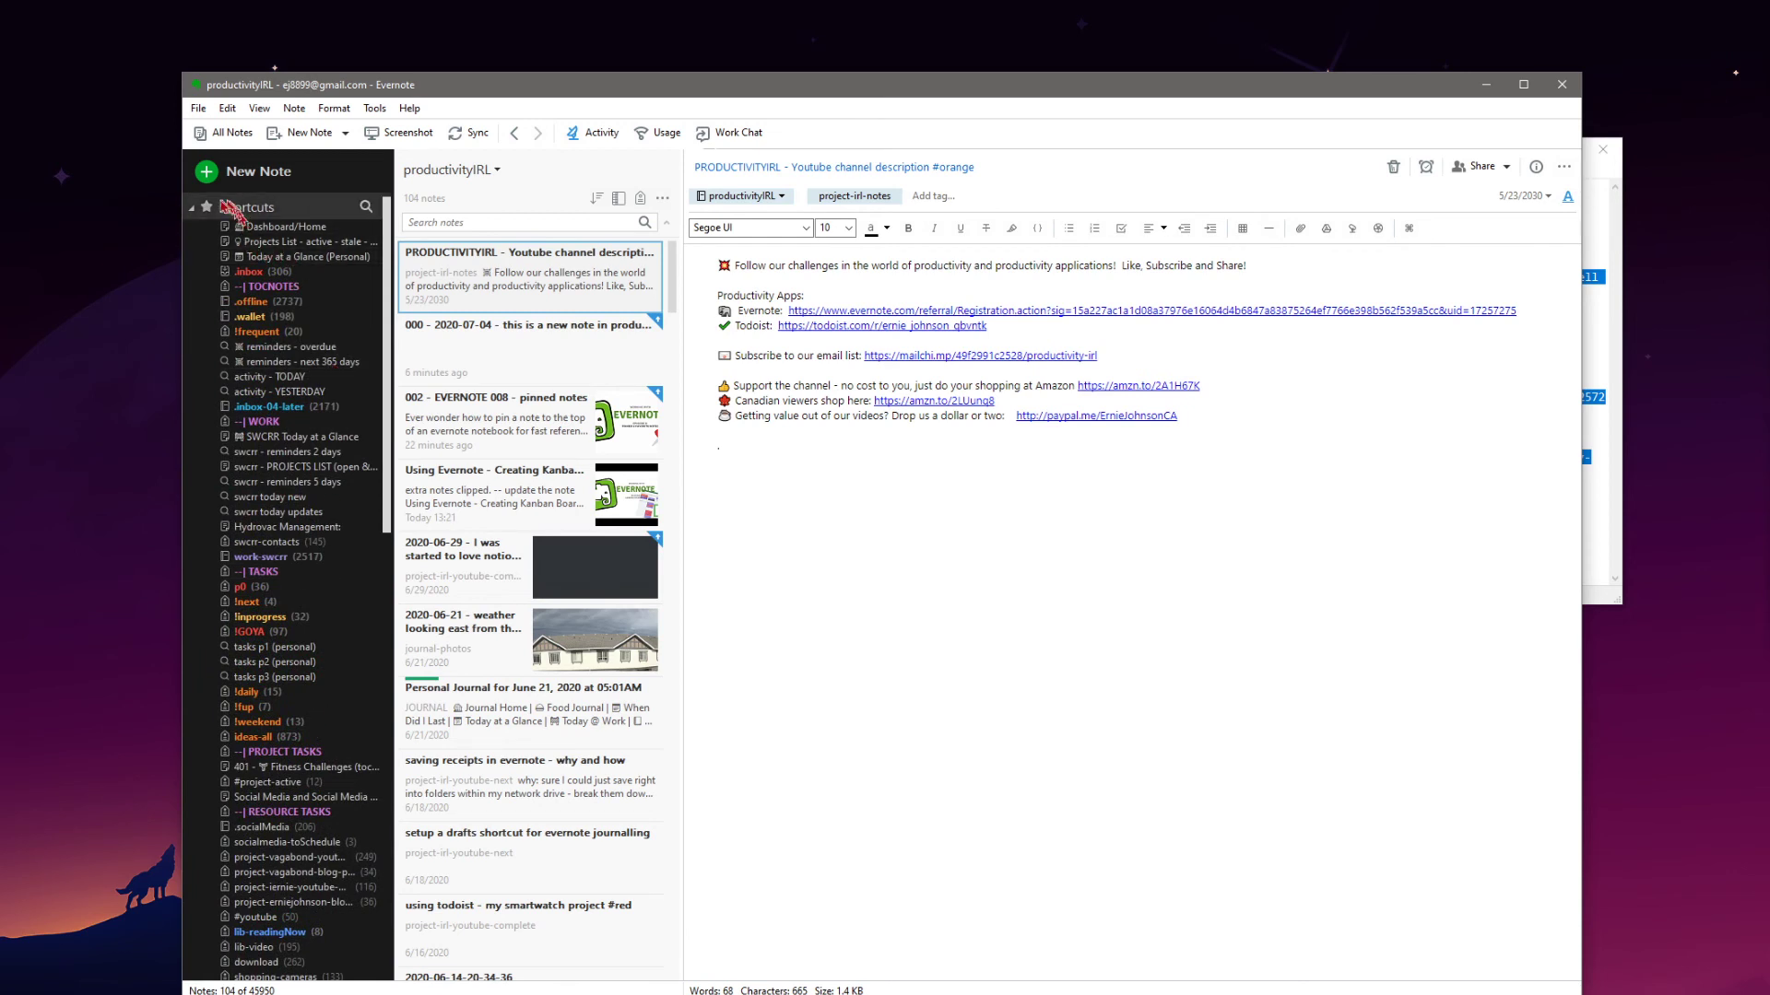
click(194, 210)
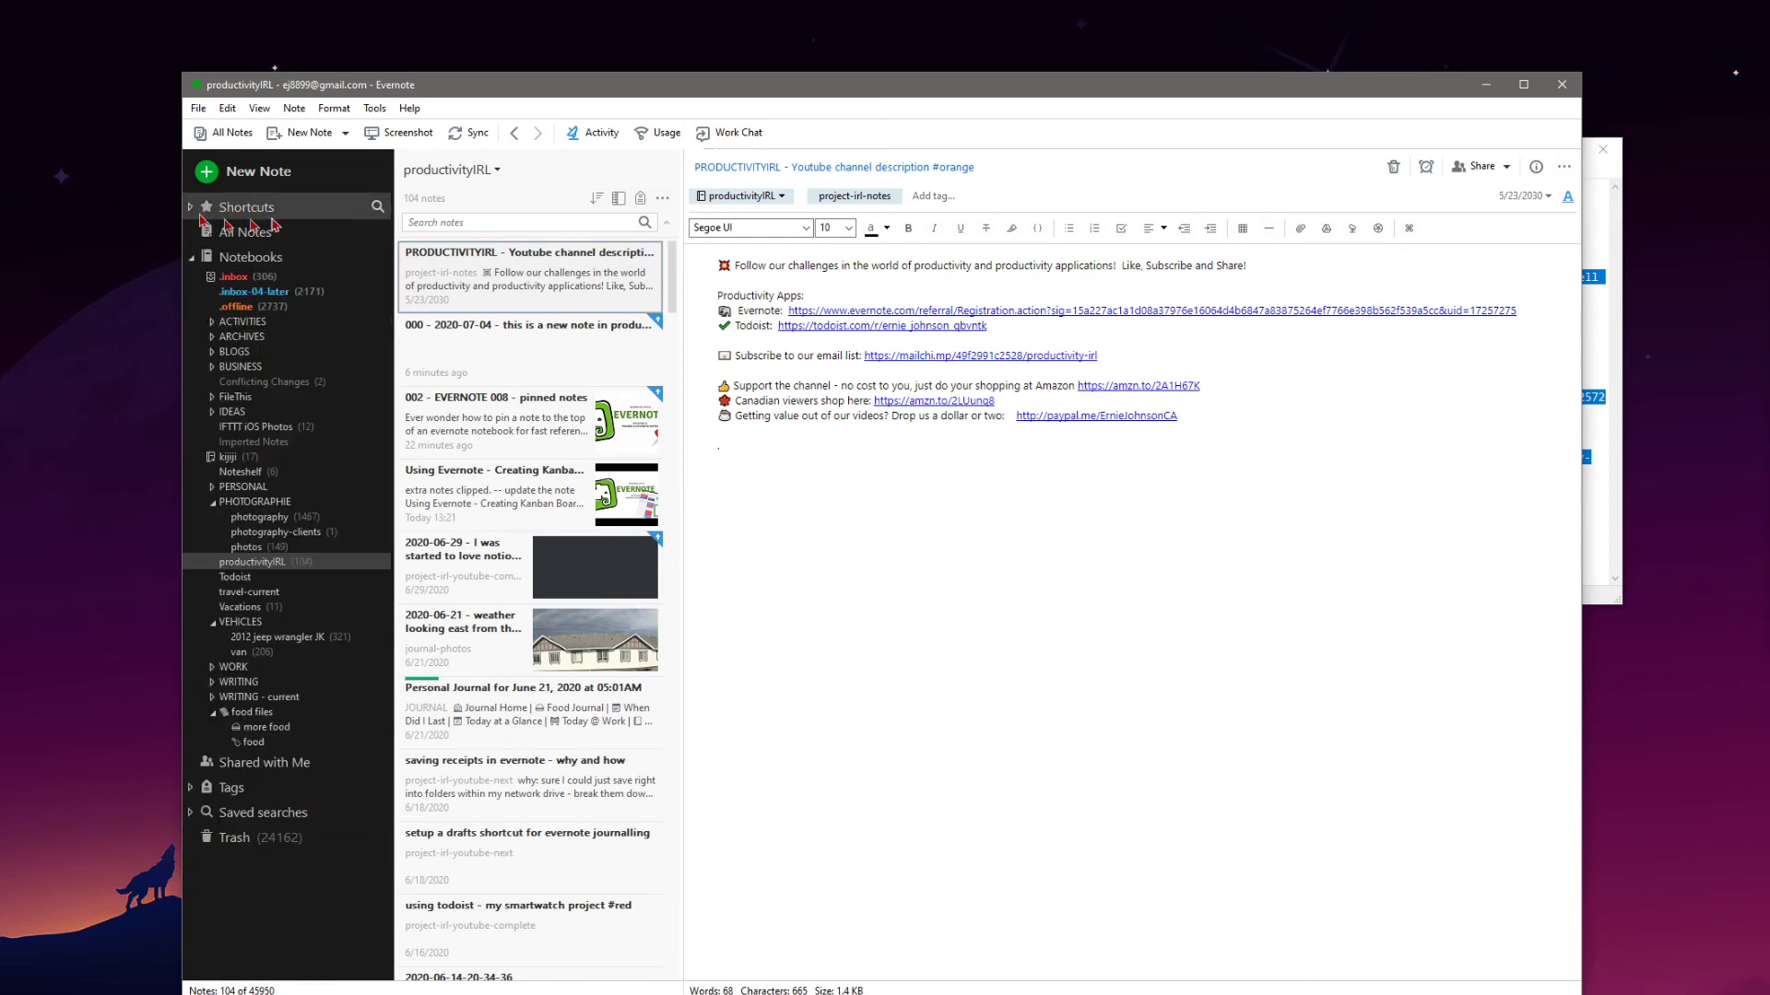
click(194, 208)
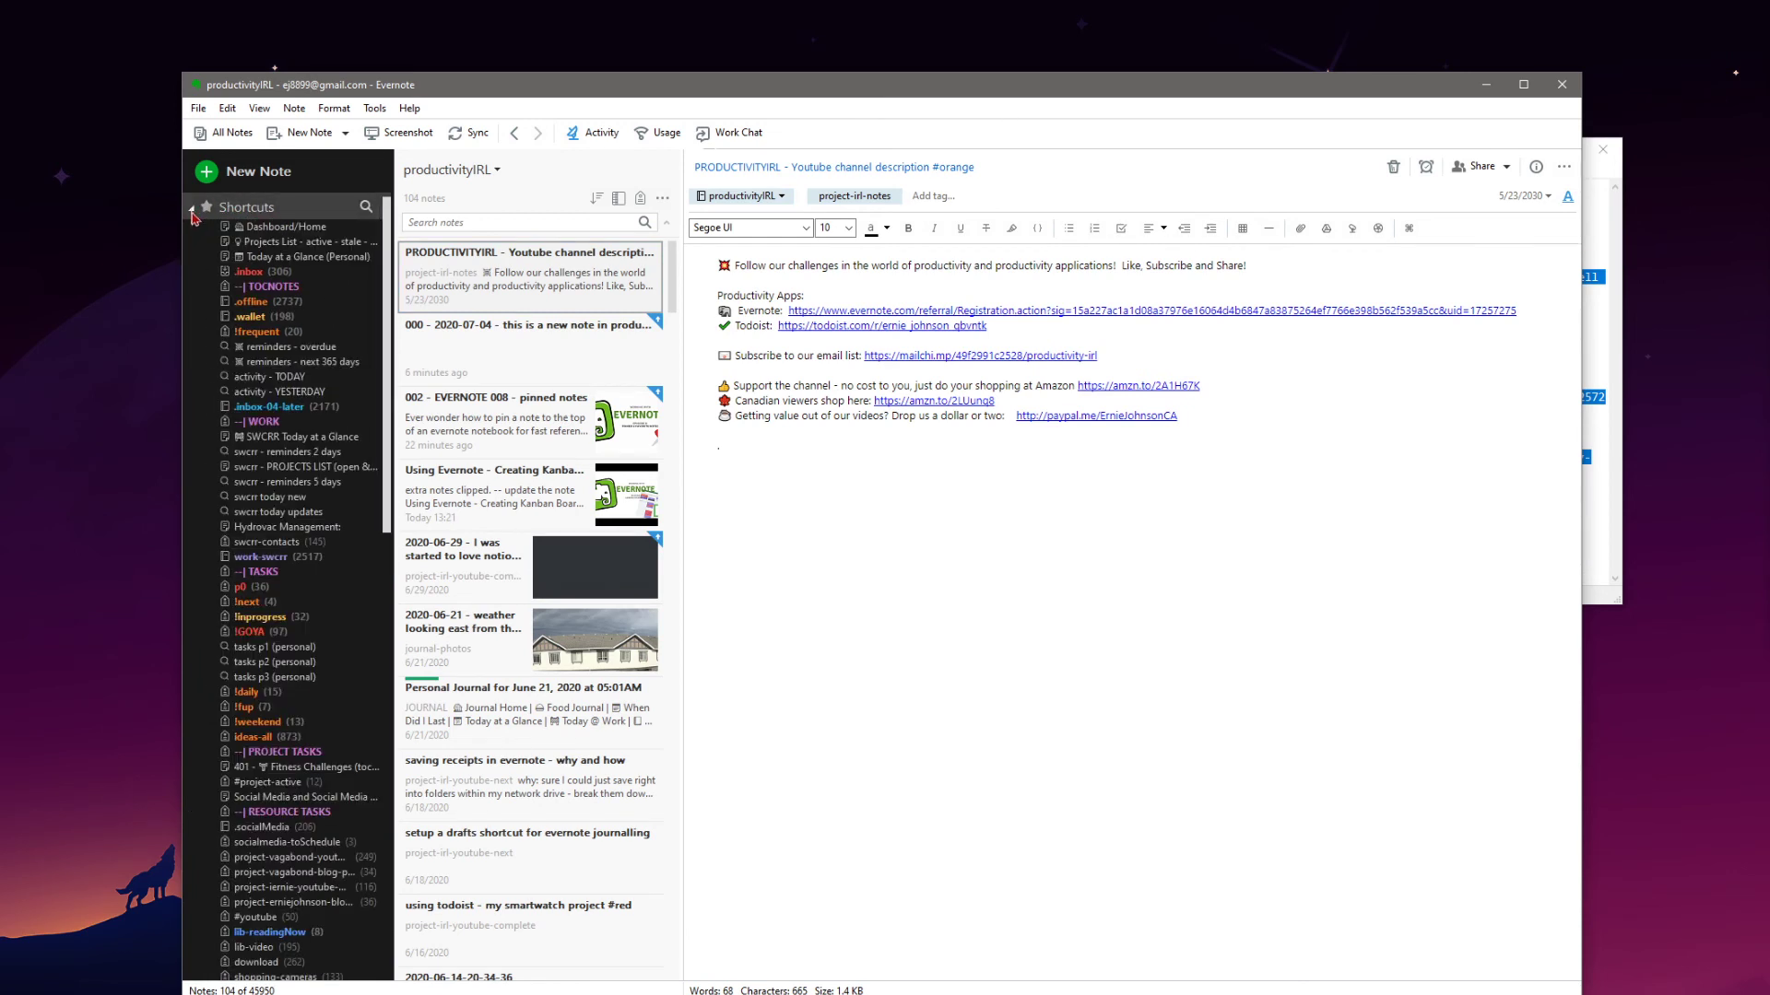
- Look through the shortcuts and open the "401 - Fitness Challenges" note under PROJECT TASKS
scroll(313, 600, down, 12)
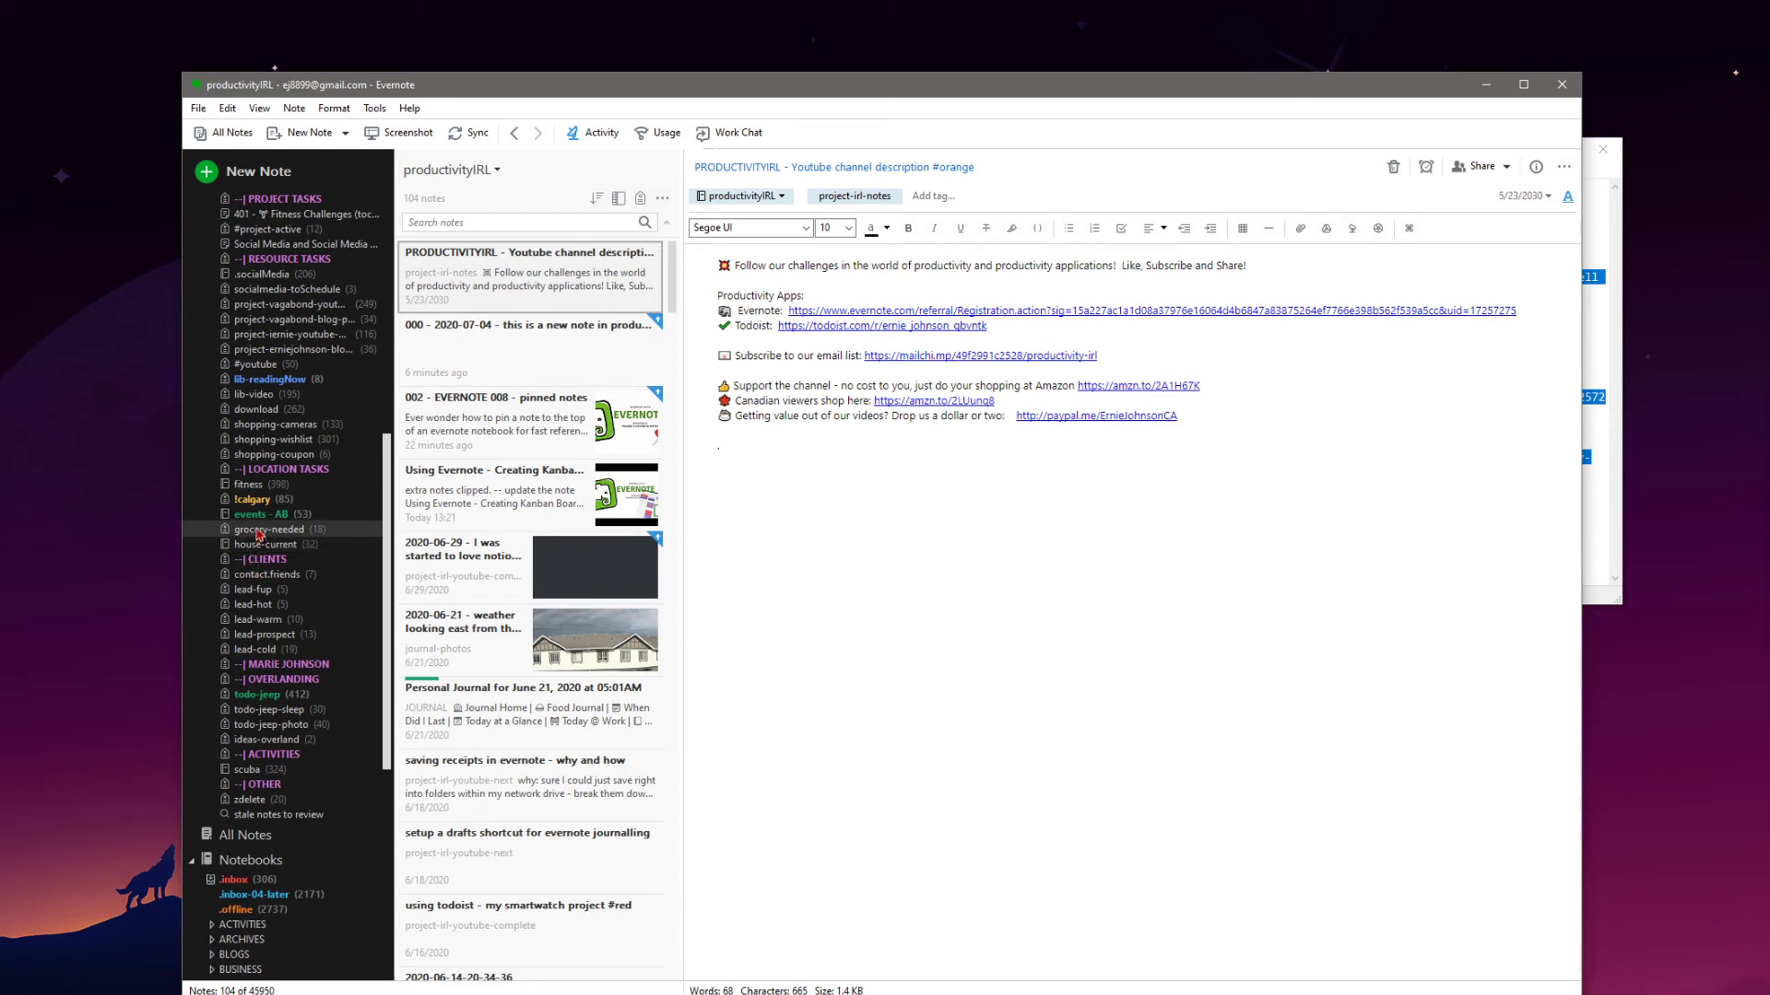
scroll(263, 530, up, 2)
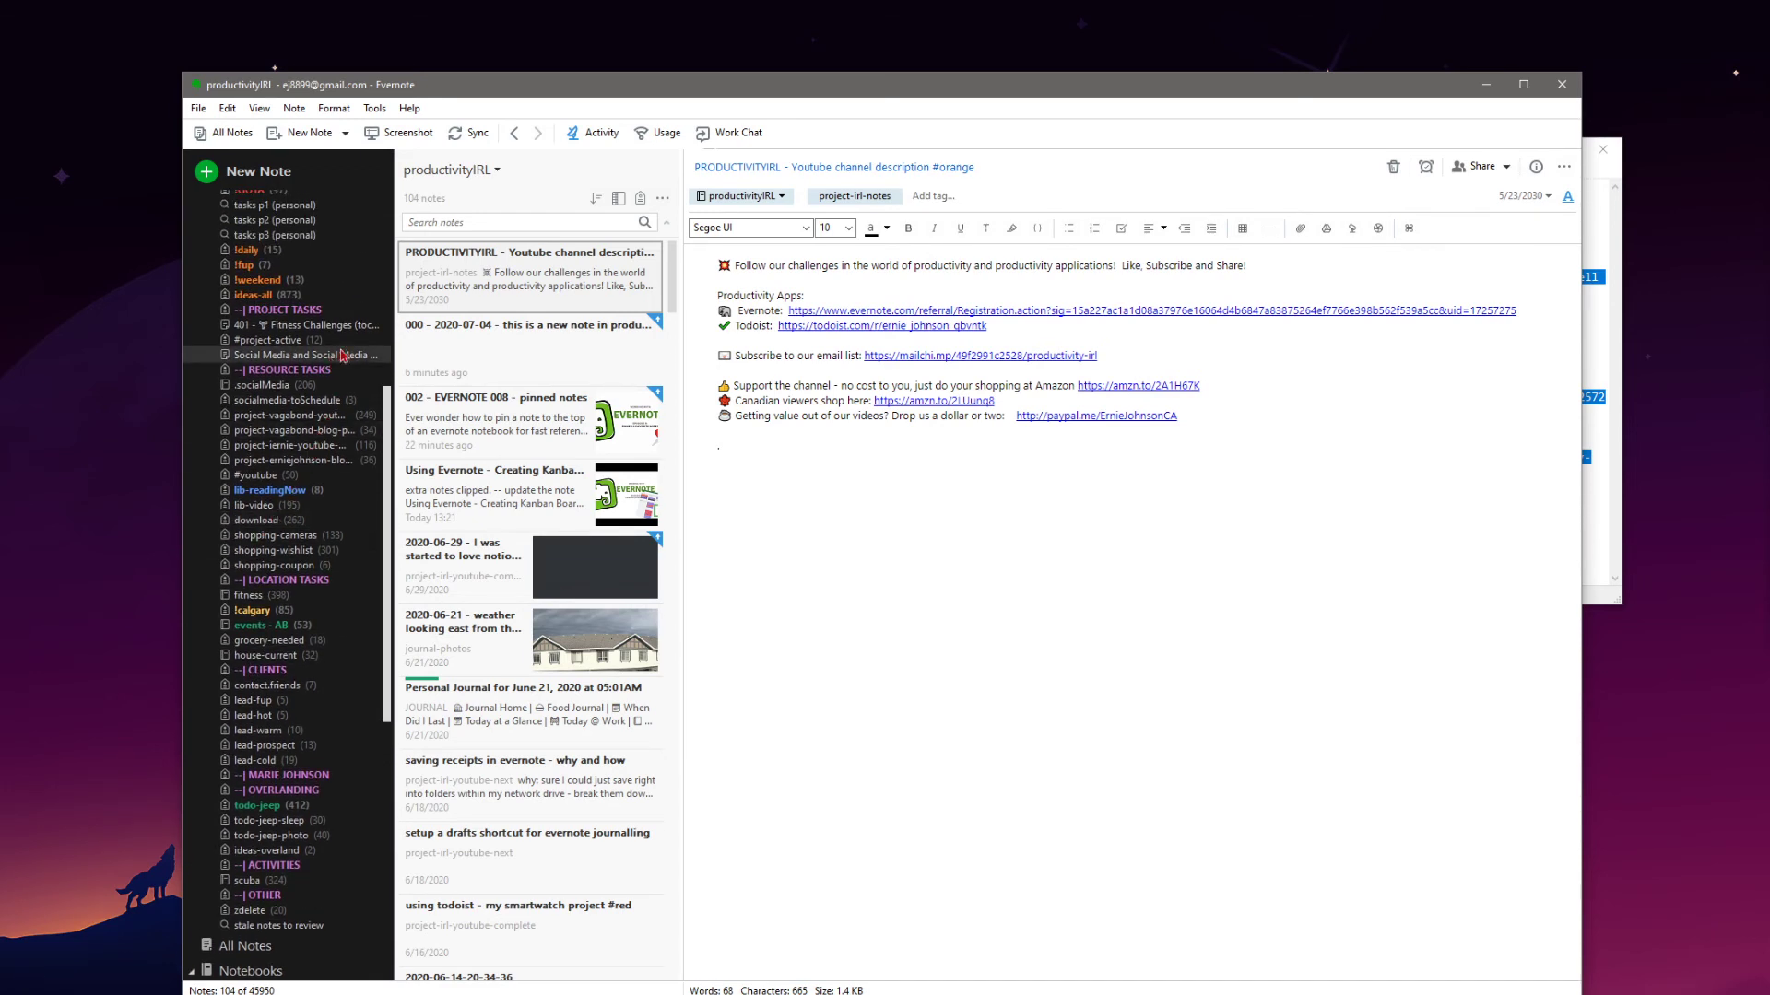
click(318, 329)
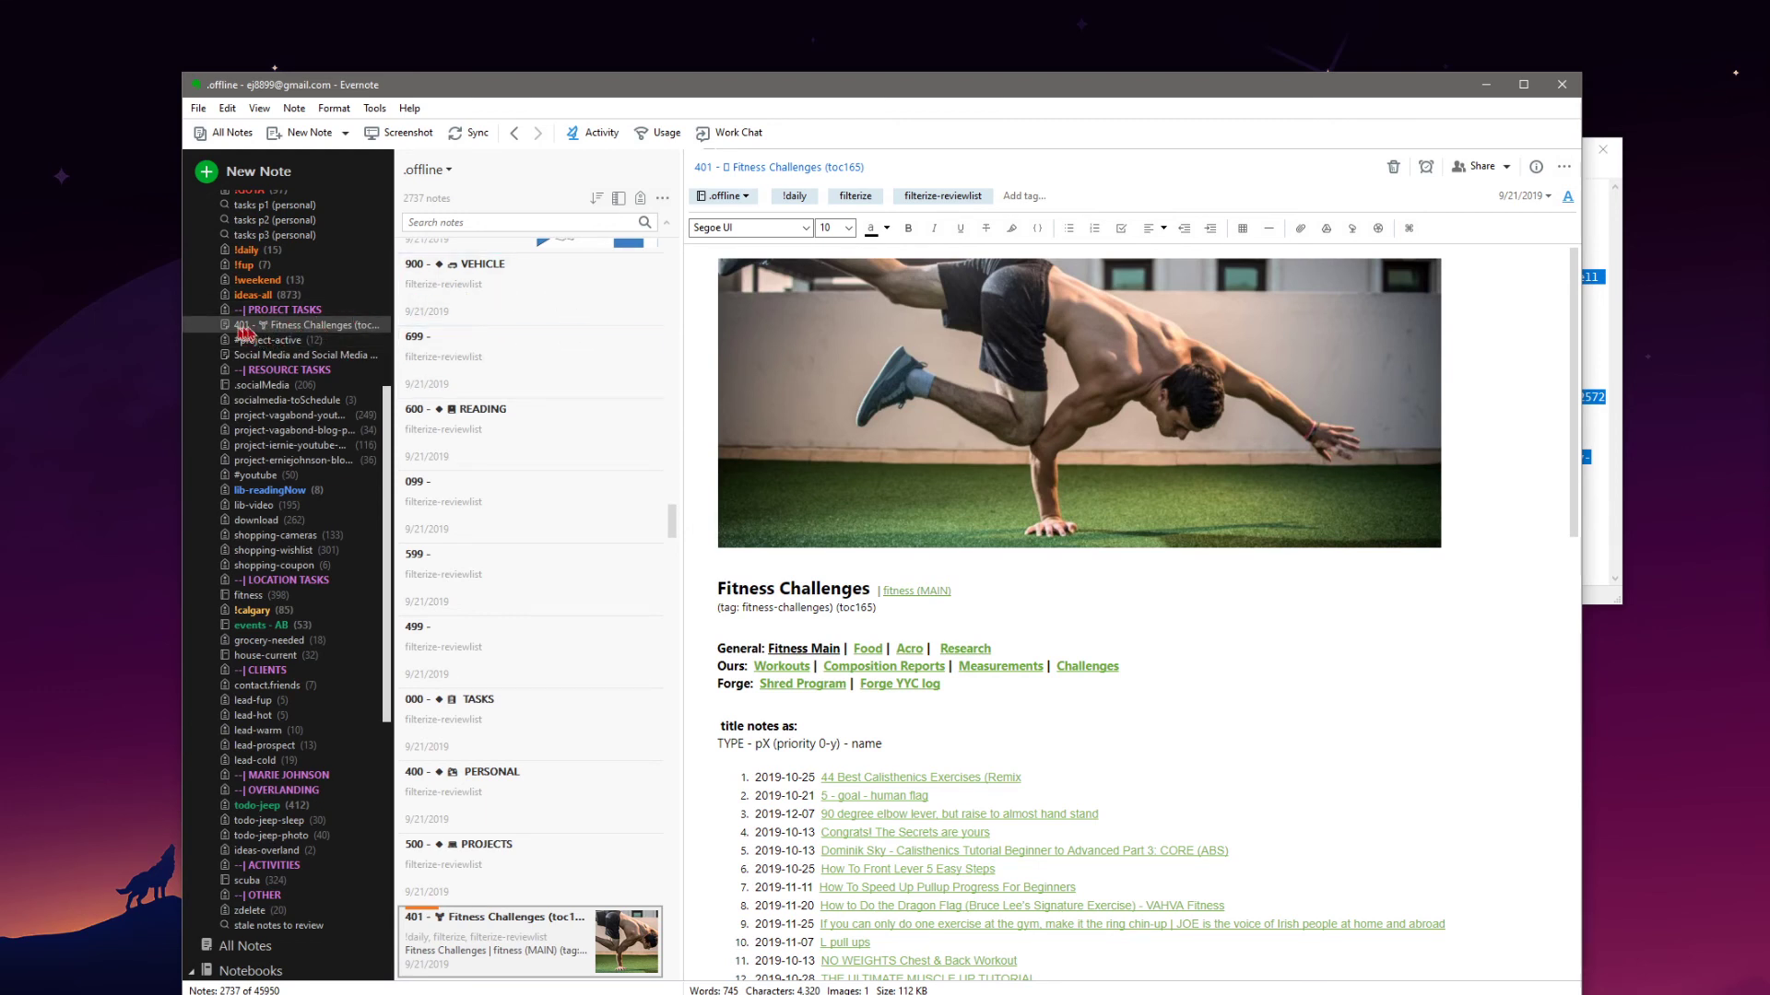
- Review the shortcuts list, open the Dashboard/Home note and follow its health link under Important
scroll(267, 332, up, 10)
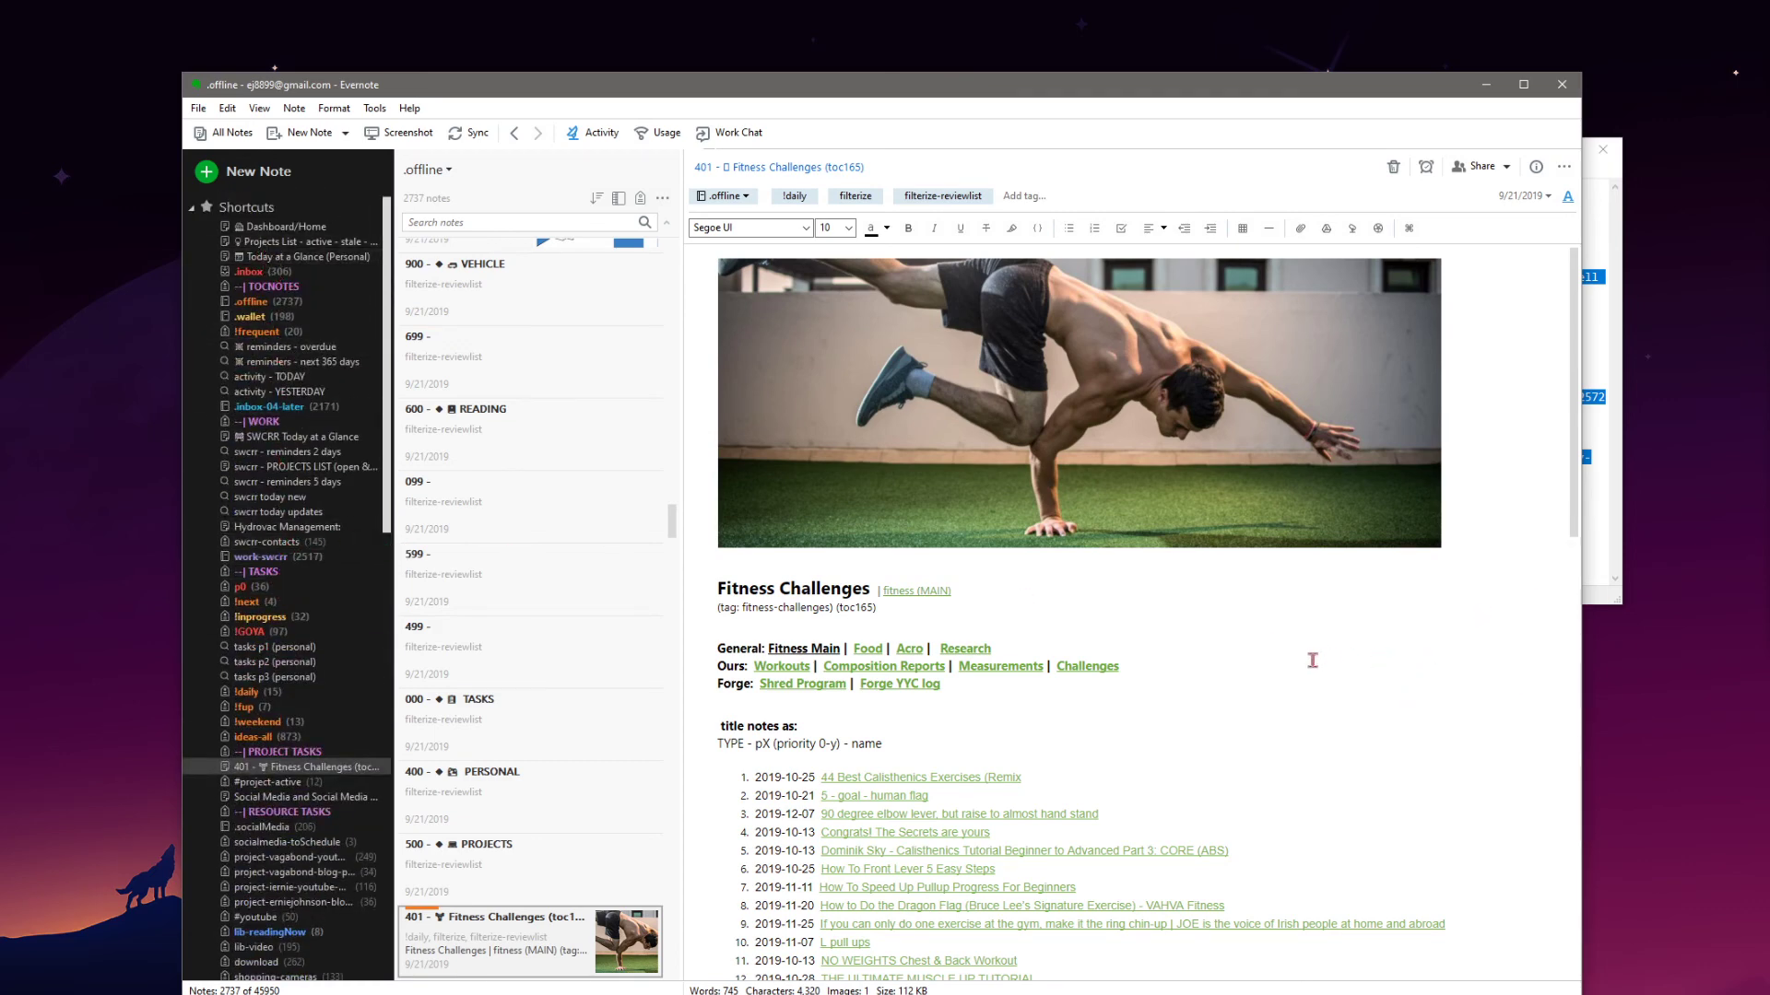
scroll(293, 642, down, 11)
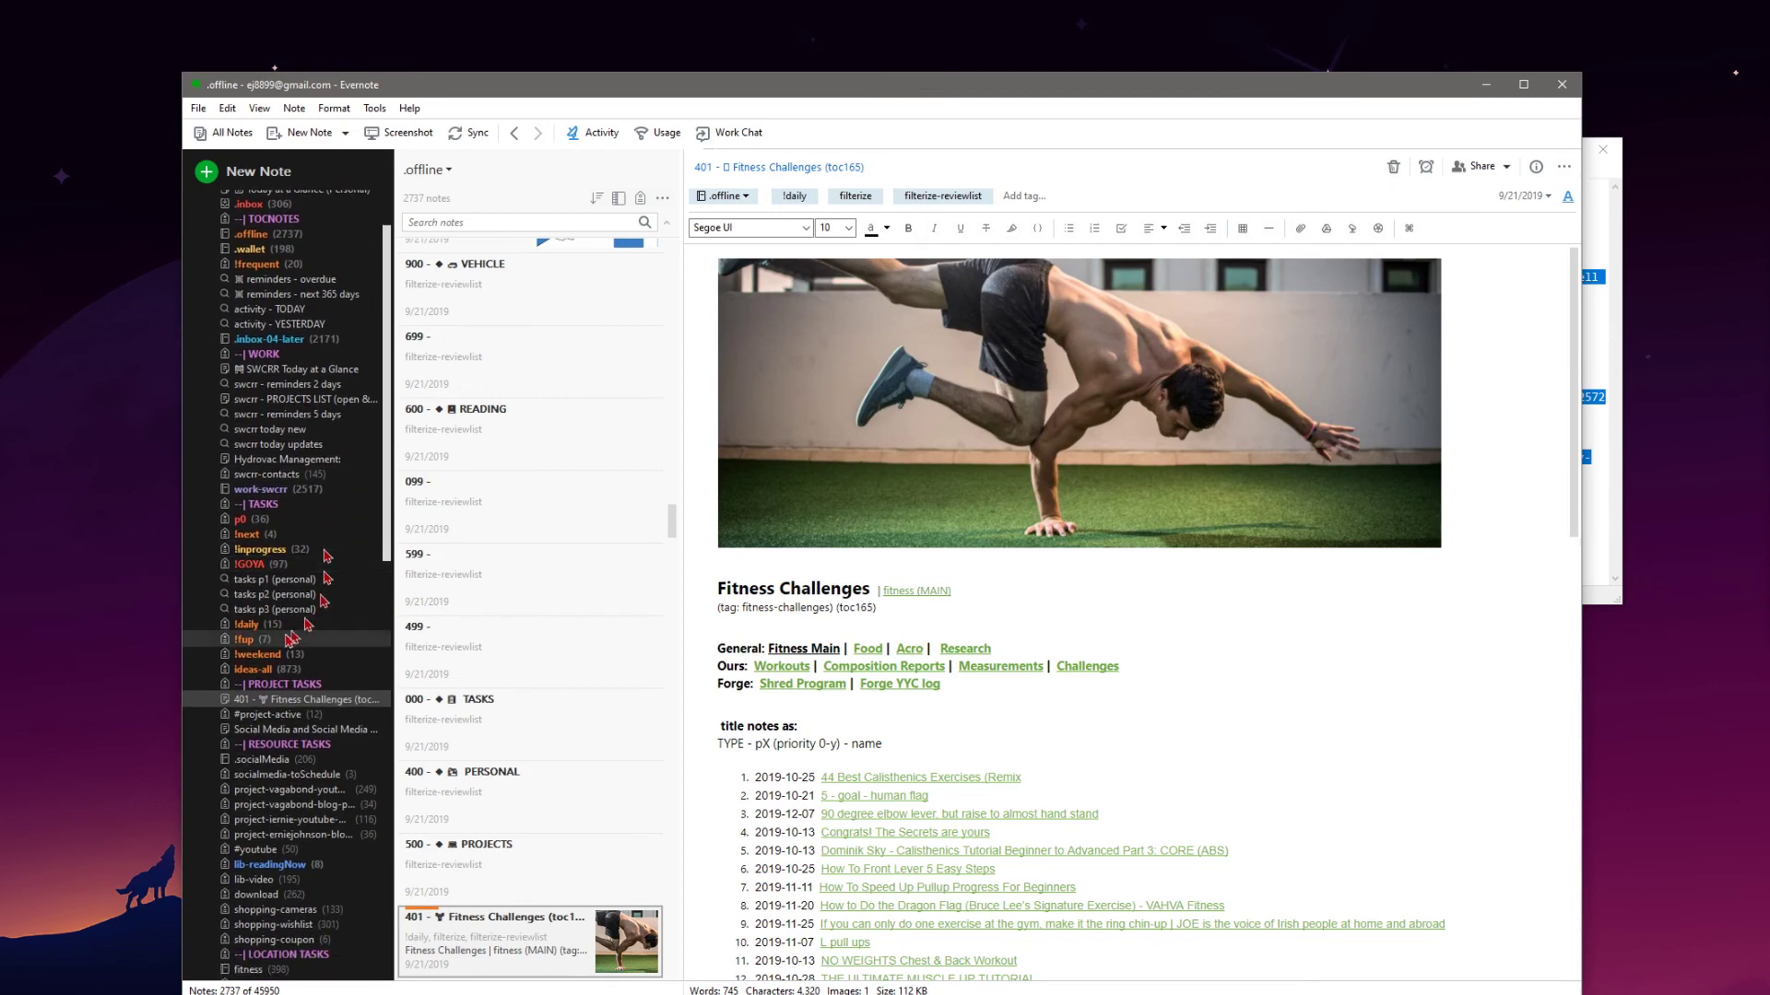
scroll(293, 643, down, 3)
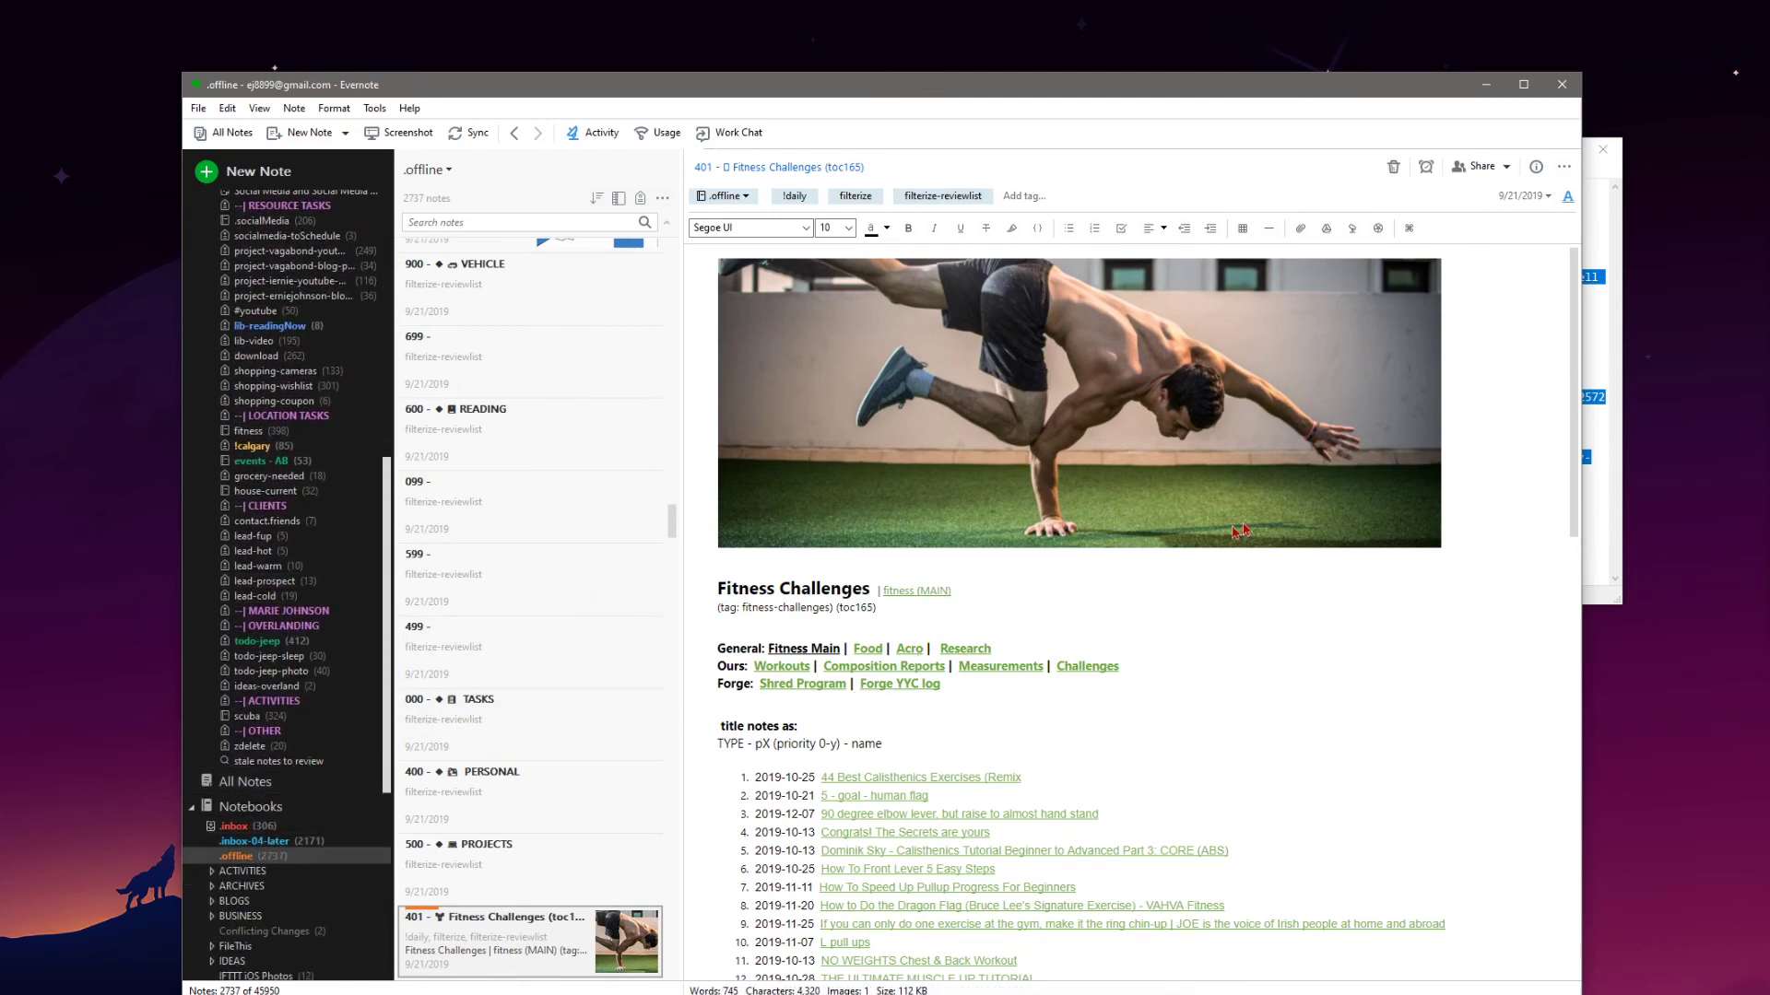
scroll(282, 645, up, 11)
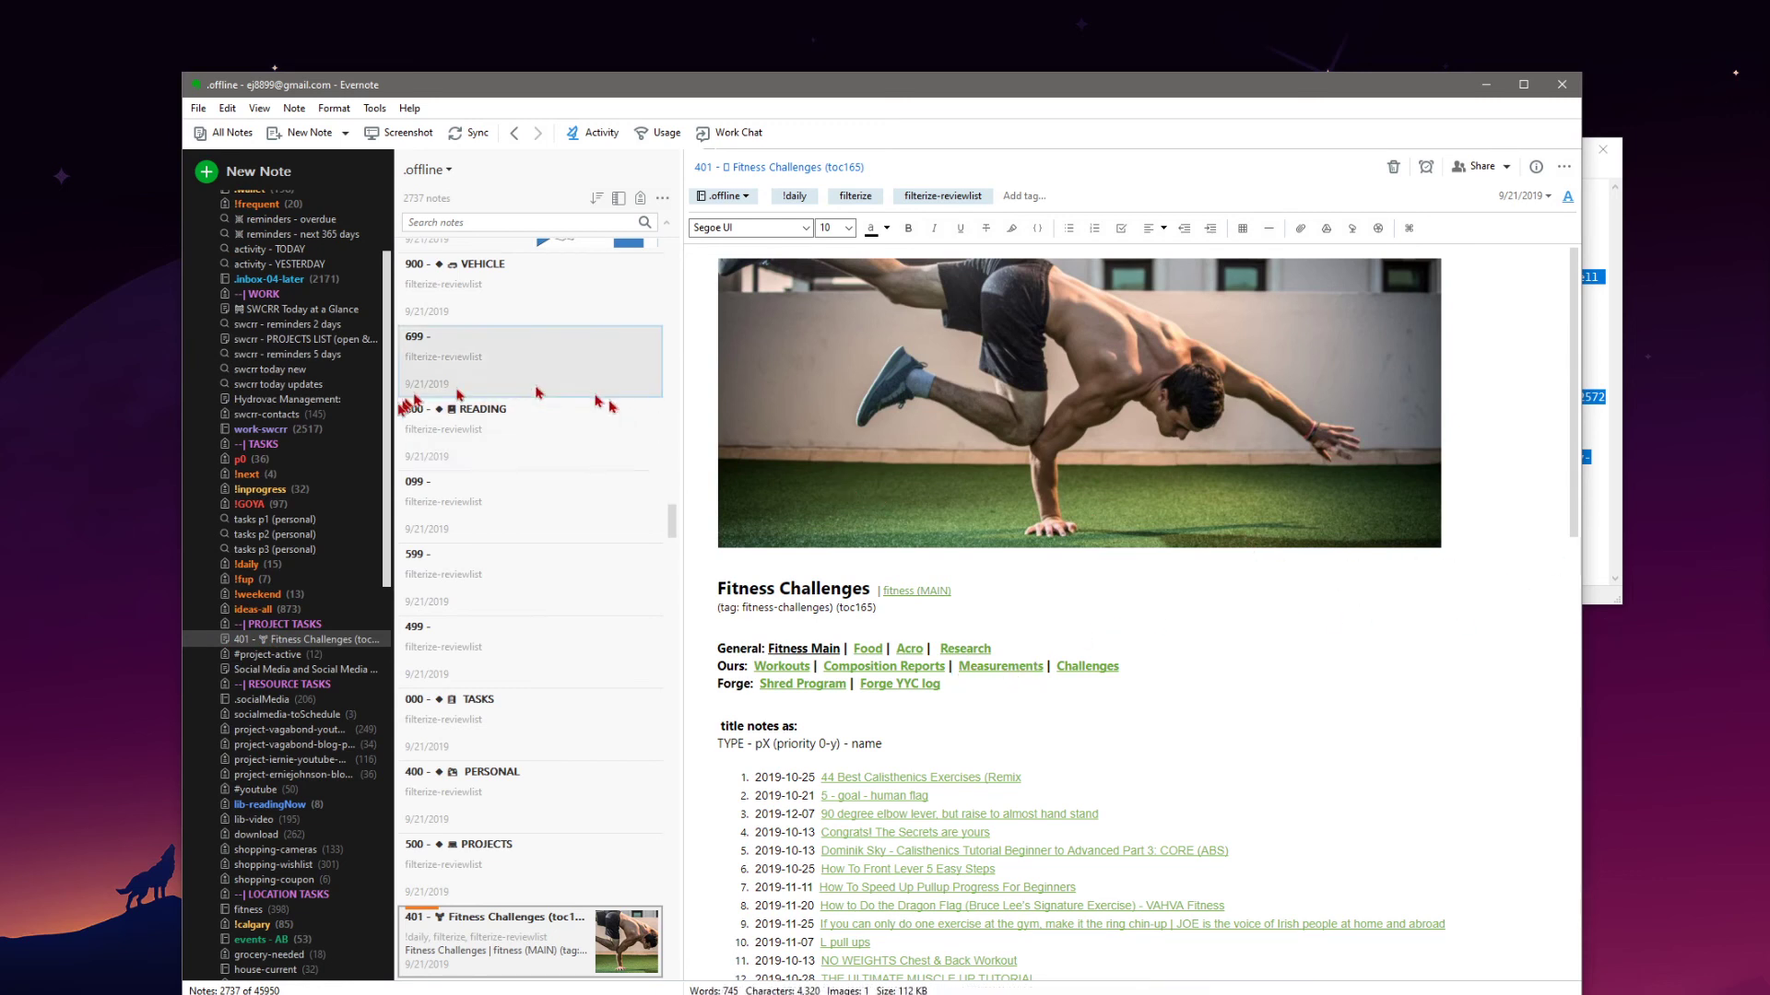
scroll(263, 456, up, 3)
click(285, 228)
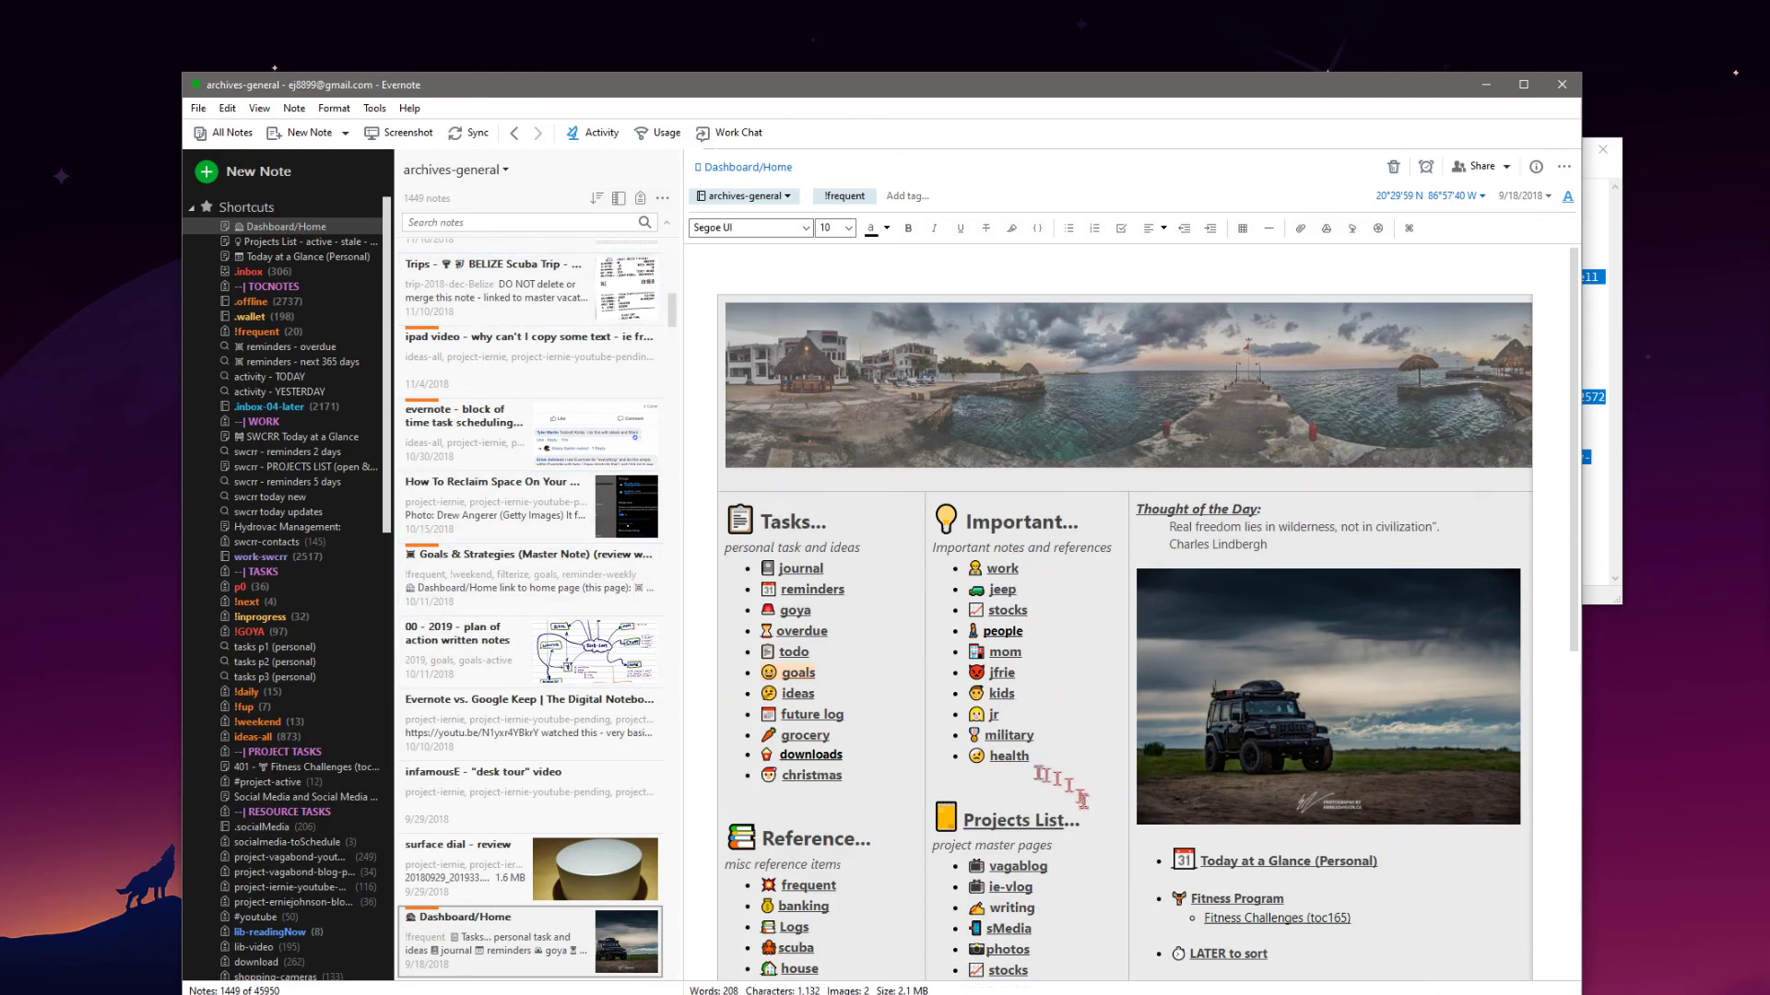
click(1013, 759)
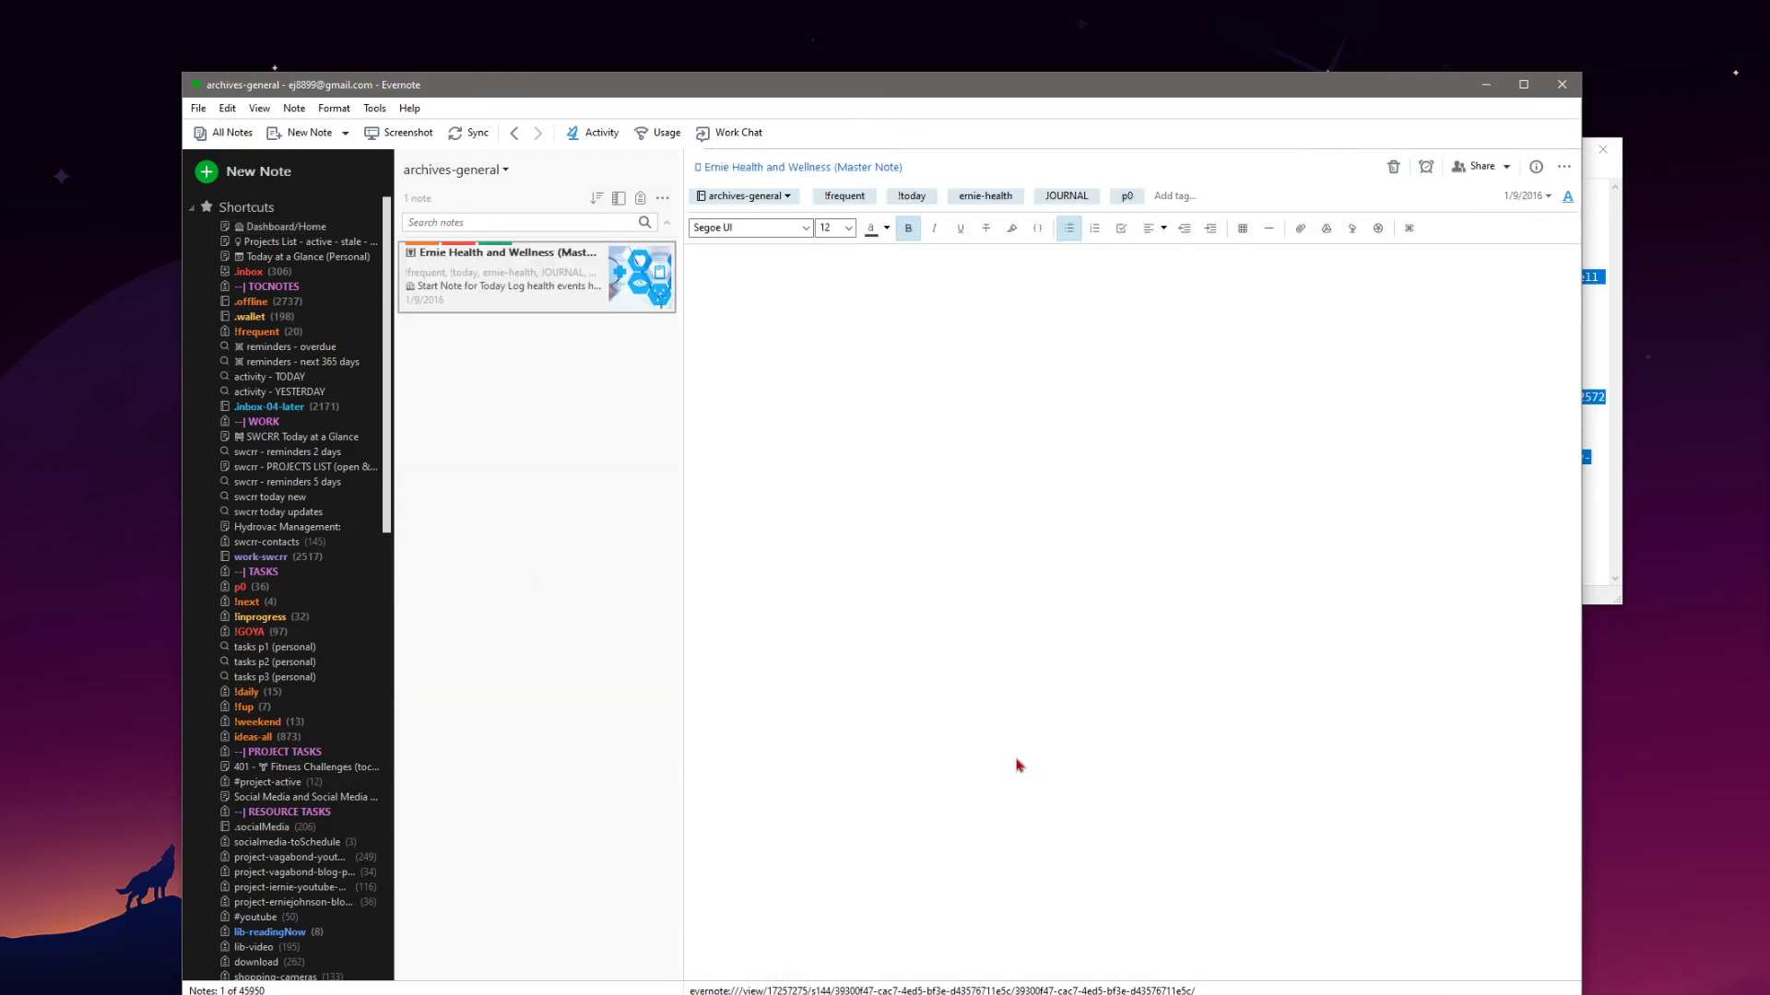